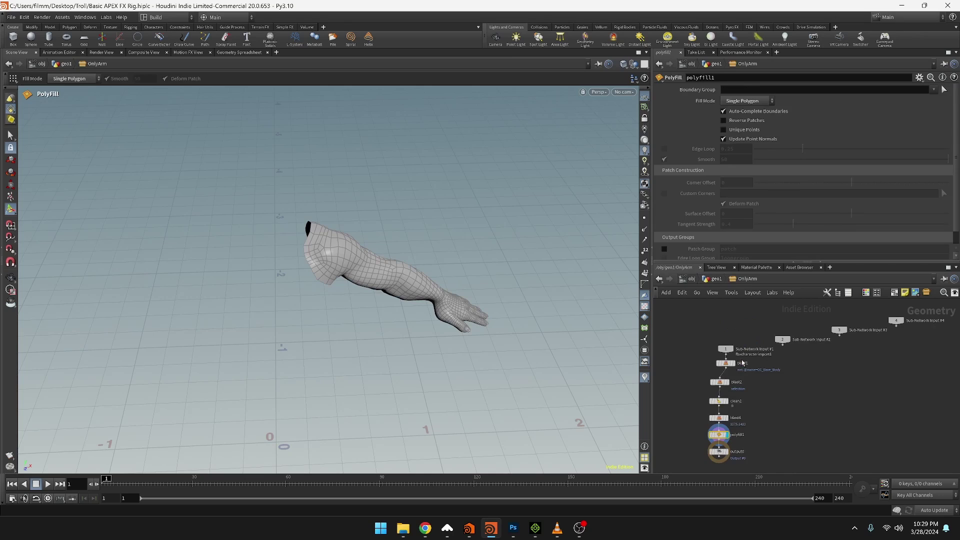
# Line up the nodes below the first blast node inside the OnlyArm subnetwork, and return to the geo1 network
pyautogui.moveTo(699, 373); pyautogui.dragTo(736, 454)
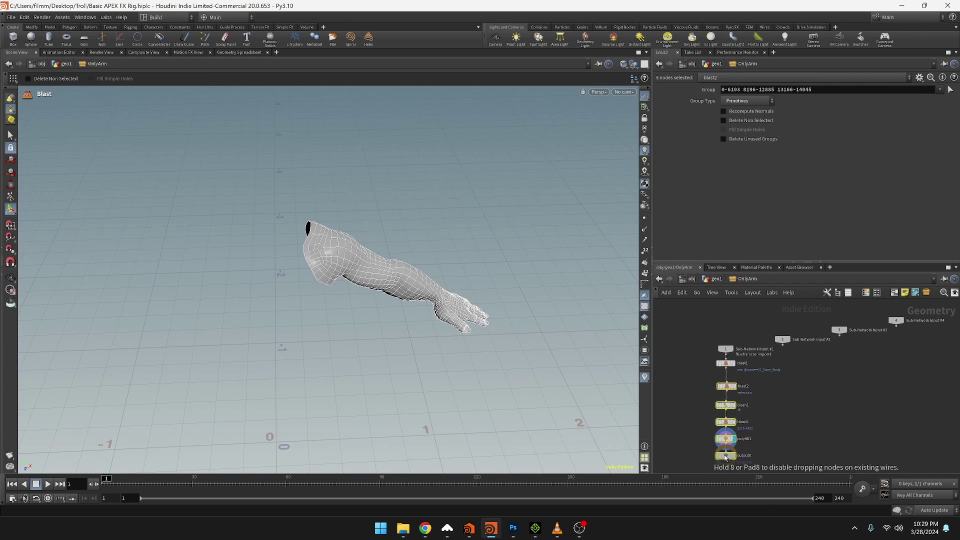
pyautogui.click(714, 278)
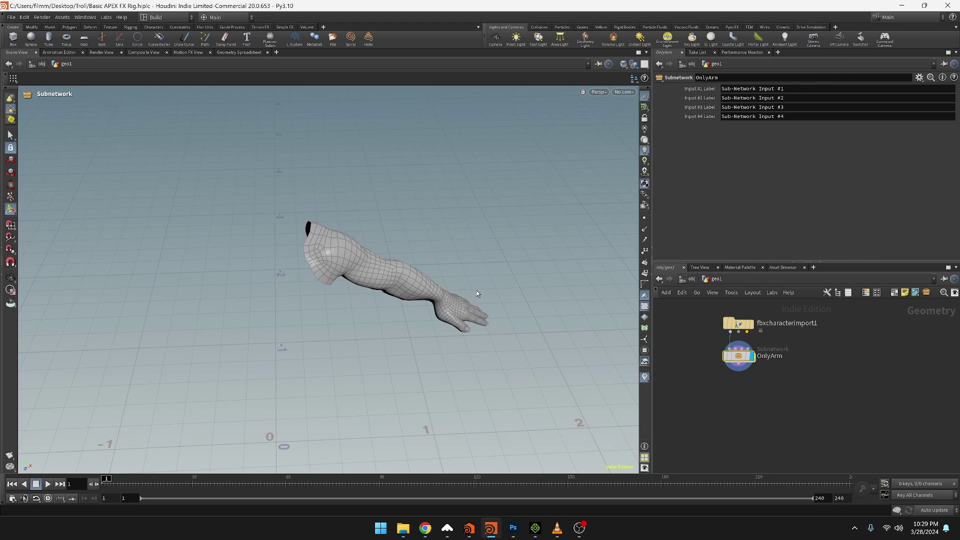
pyautogui.moveTo(489, 384); pyautogui.dragTo(487, 330)
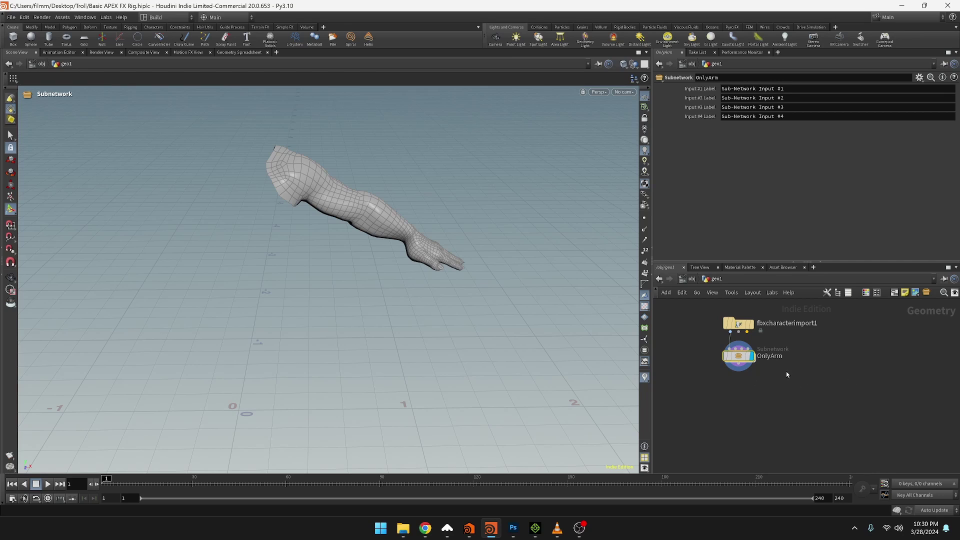
# Create an Add node beside OnlyArm and give it one point
pyautogui.press('Tab')
pyautogui.write('add')
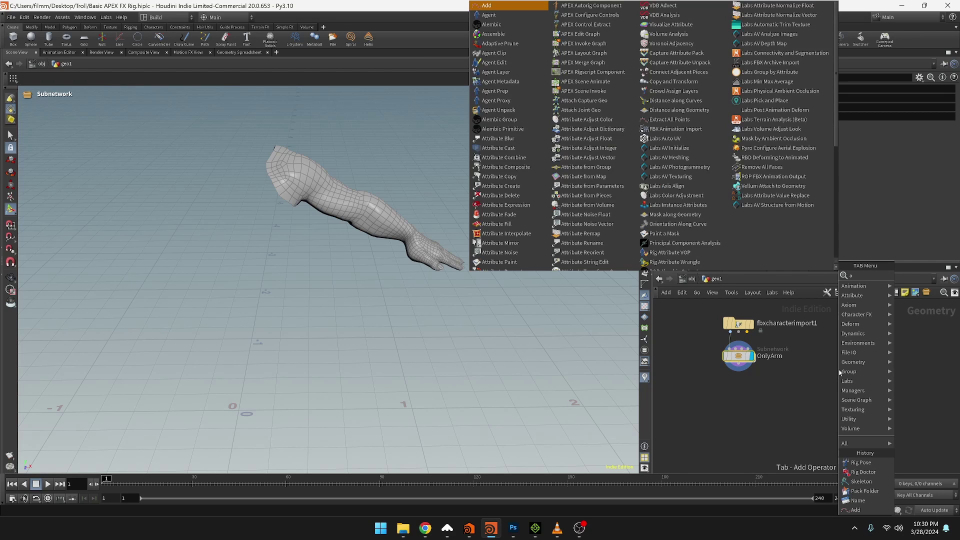
pyautogui.press('Return')
pyautogui.click(840, 371)
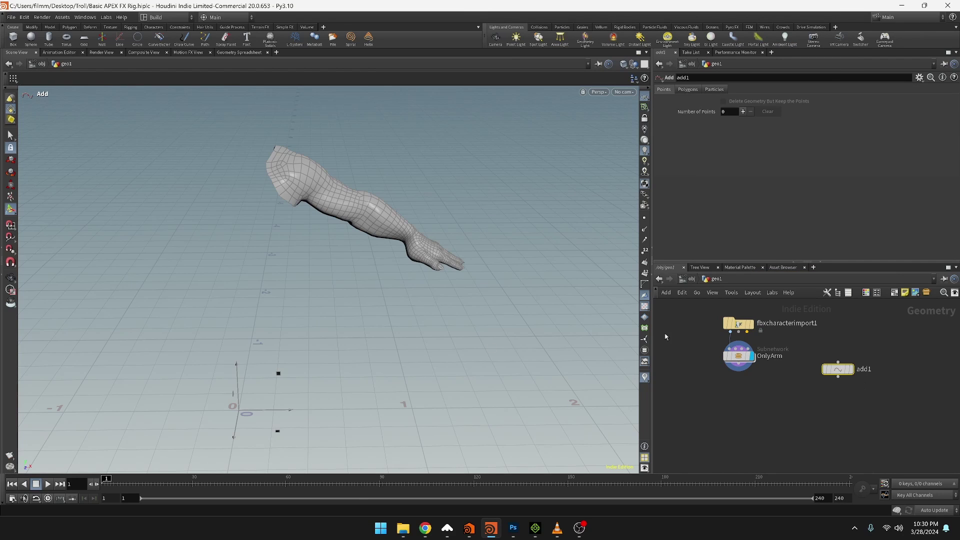
pyautogui.click(744, 112)
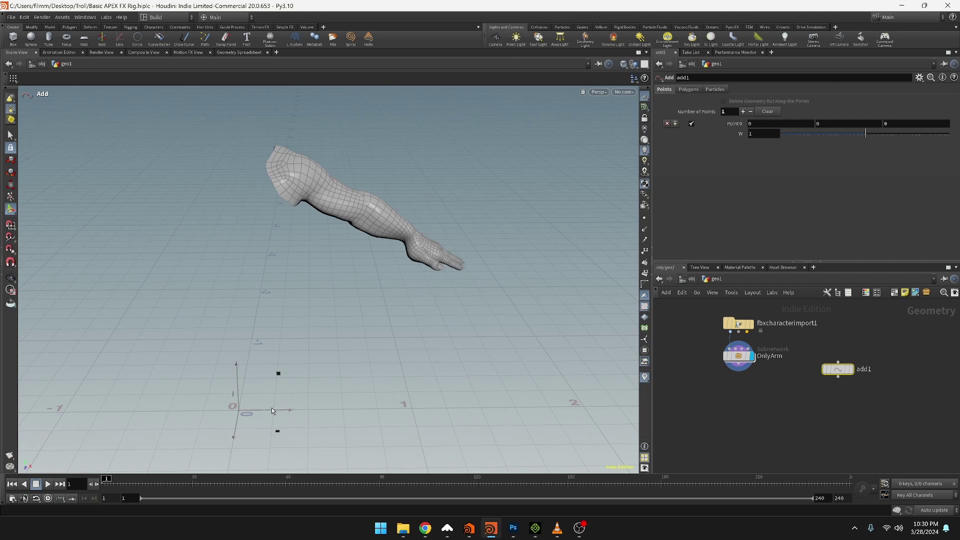
# Move the Add node's point to the arm's shoulder, at about X 0.30, Y 1.40, Z -0.074, using the top and front views
pyautogui.hotkey('space', '2')
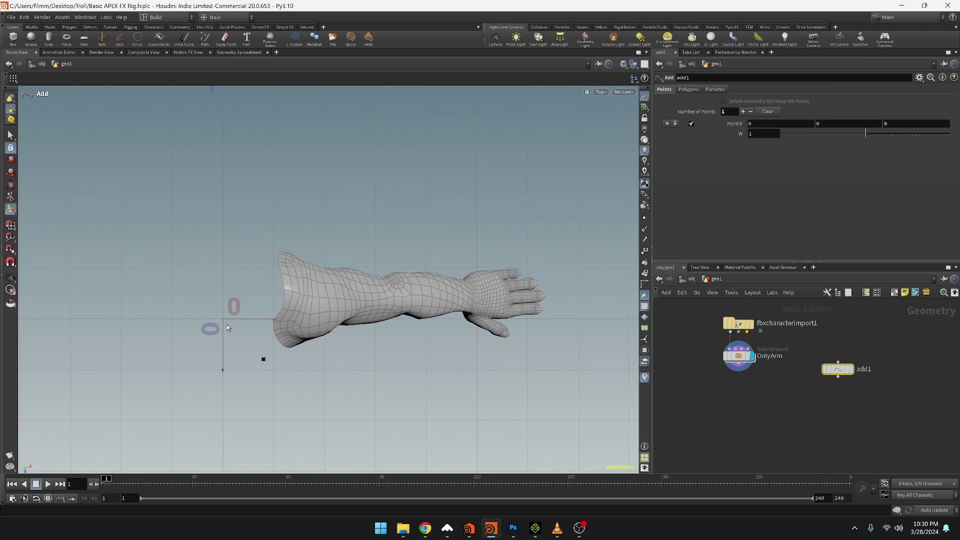
pyautogui.moveTo(227, 324); pyautogui.dragTo(300, 303)
pyautogui.hotkey('space', '3')
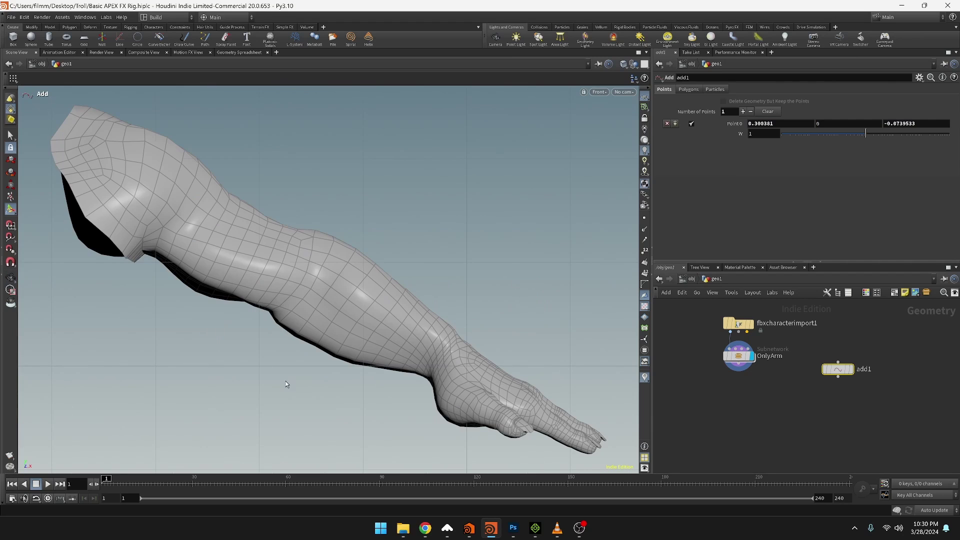
pyautogui.keyDown('alt'); pyautogui.scroll(-5, 264, 379); pyautogui.keyUp('alt')
pyautogui.keyDown('alt'); pyautogui.moveTo(262, 386); pyautogui.dragTo(377, 180, button='middle'); pyautogui.keyUp('alt')
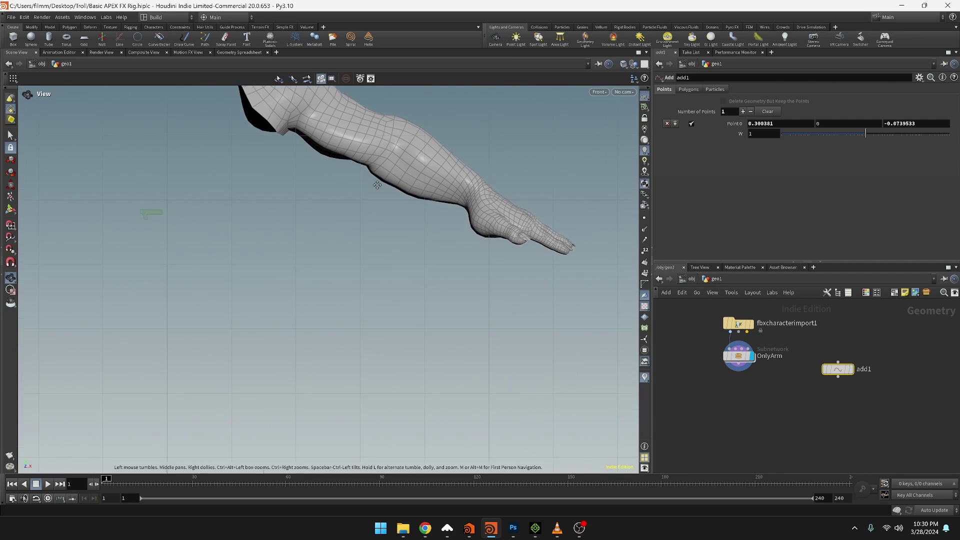
pyautogui.keyDown('alt'); pyautogui.moveTo(370, 311); pyautogui.dragTo(372, 369, button='middle'); pyautogui.keyUp('alt')
pyautogui.press('Return')
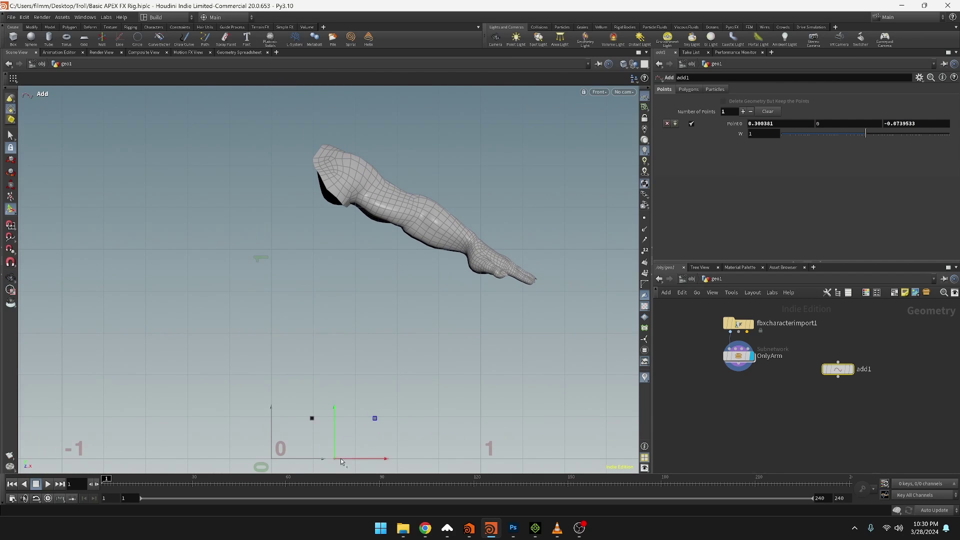
pyautogui.moveTo(335, 459); pyautogui.dragTo(334, 170)
pyautogui.hotkey('ctrl', 'z')
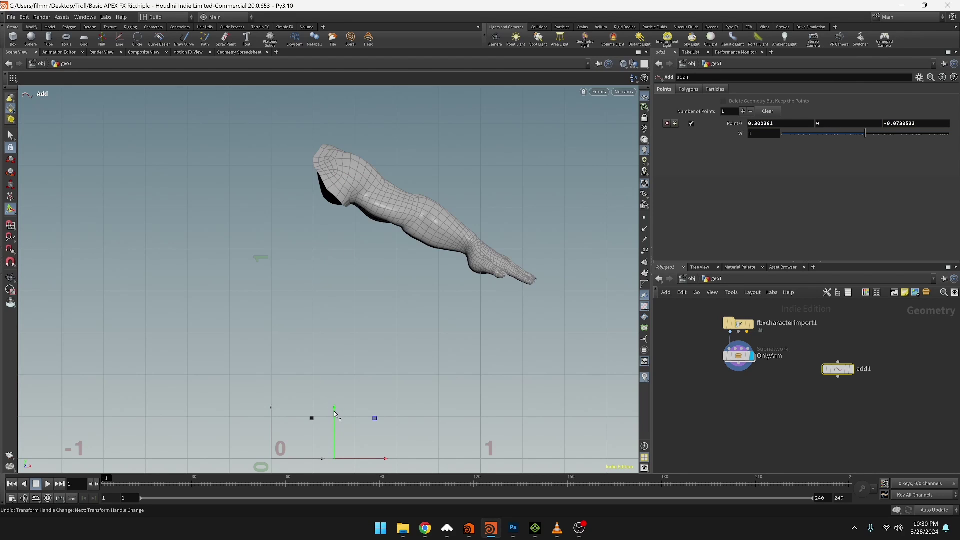
pyautogui.moveTo(335, 411); pyautogui.dragTo(343, 117)
# Duplicate the Add node and move the copy's point to the elbow, at about X 0.675, Y 1.173, Z -0.147
pyautogui.keyDown('alt'); pyautogui.moveTo(838, 369); pyautogui.dragTo(908, 405); pyautogui.keyUp('alt')
pyautogui.hotkey('ctrl', 'z')
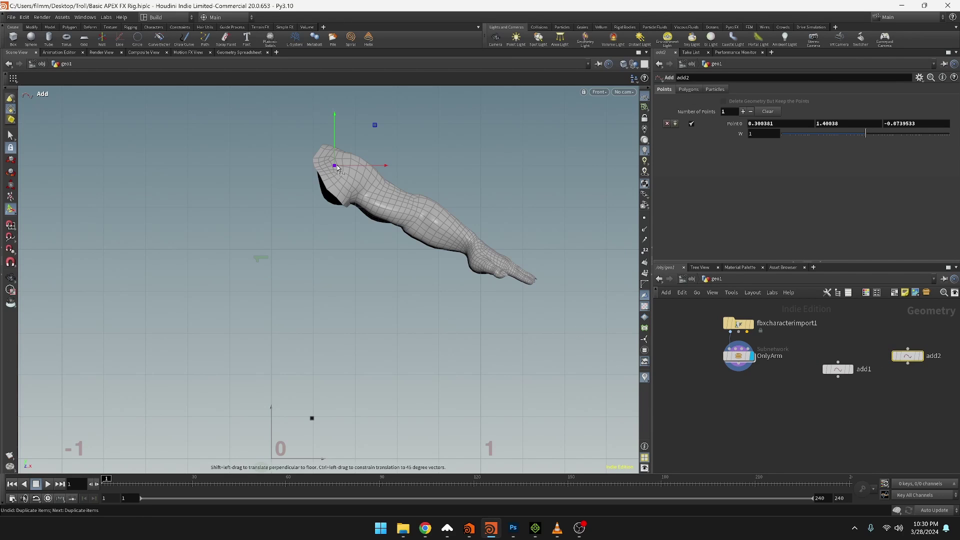
pyautogui.moveTo(332, 161); pyautogui.dragTo(412, 214)
pyautogui.hotkey('space', '2')
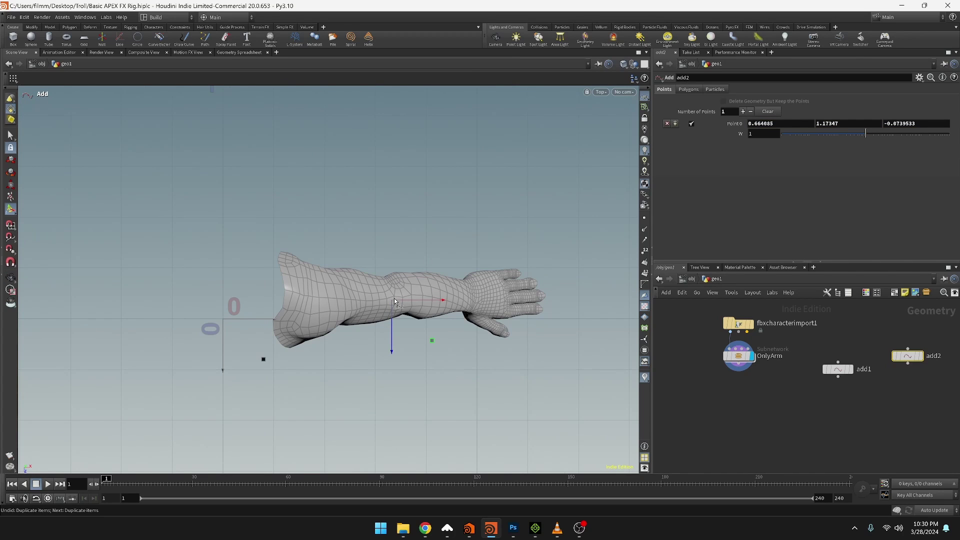
pyautogui.moveTo(394, 298); pyautogui.dragTo(396, 285)
pyautogui.hotkey('space', '3')
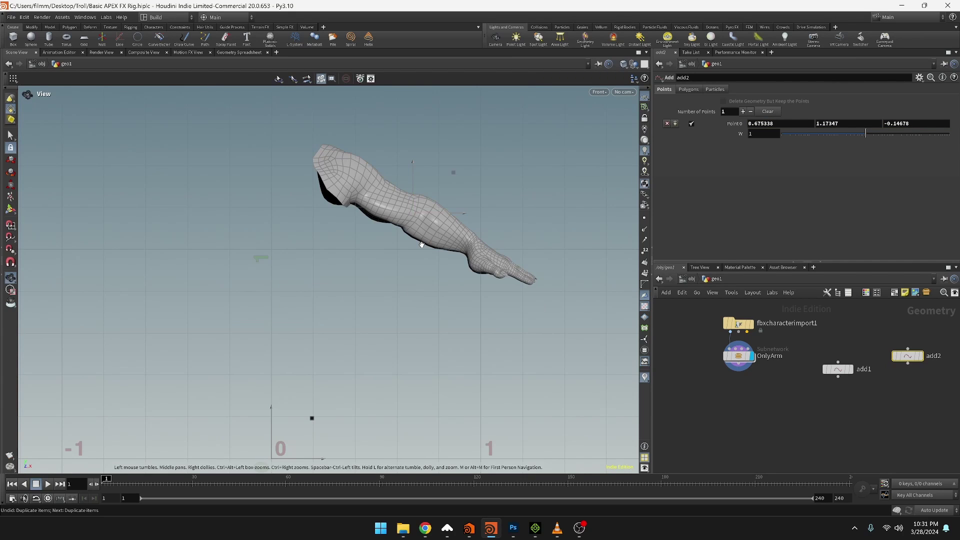
# Duplicate the add2 node and line the copy up in a row beside it
pyautogui.hotkey('space', '1')
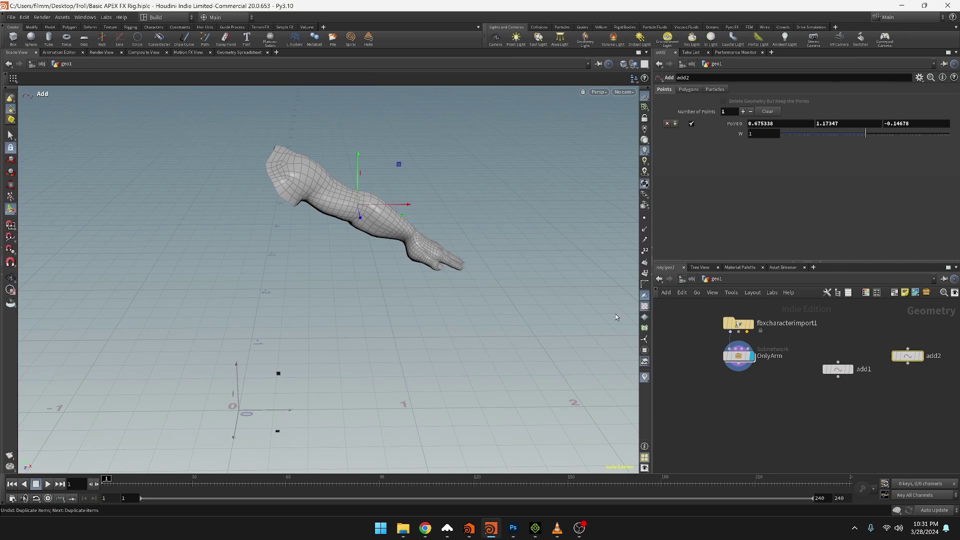
pyautogui.keyDown('alt'); pyautogui.moveTo(895, 360); pyautogui.dragTo(948, 385); pyautogui.keyUp('alt')
pyautogui.moveTo(896, 406); pyautogui.dragTo(769, 424, button='middle')
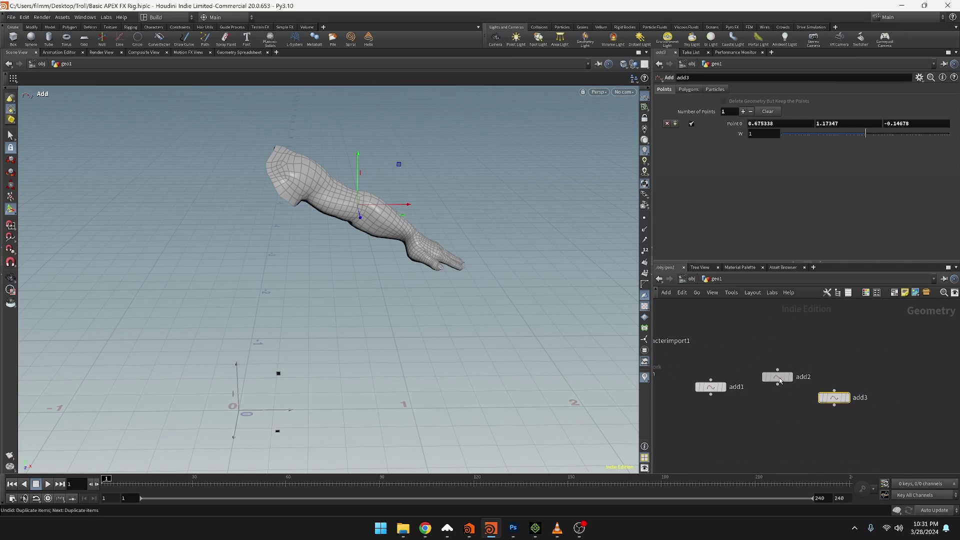
pyautogui.moveTo(780, 374); pyautogui.dragTo(858, 349)
pyautogui.hotkey('ctrl', 'z')
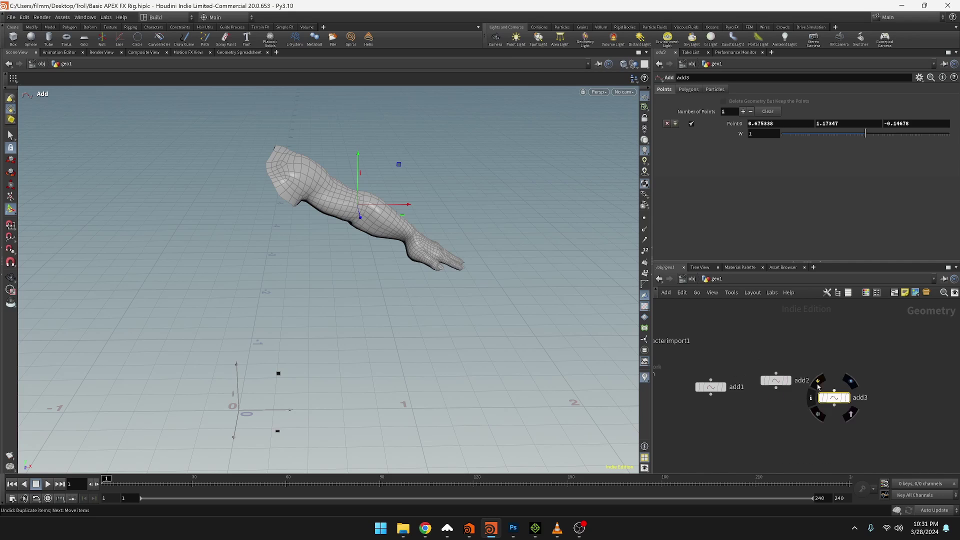
pyautogui.moveTo(837, 397); pyautogui.dragTo(835, 381)
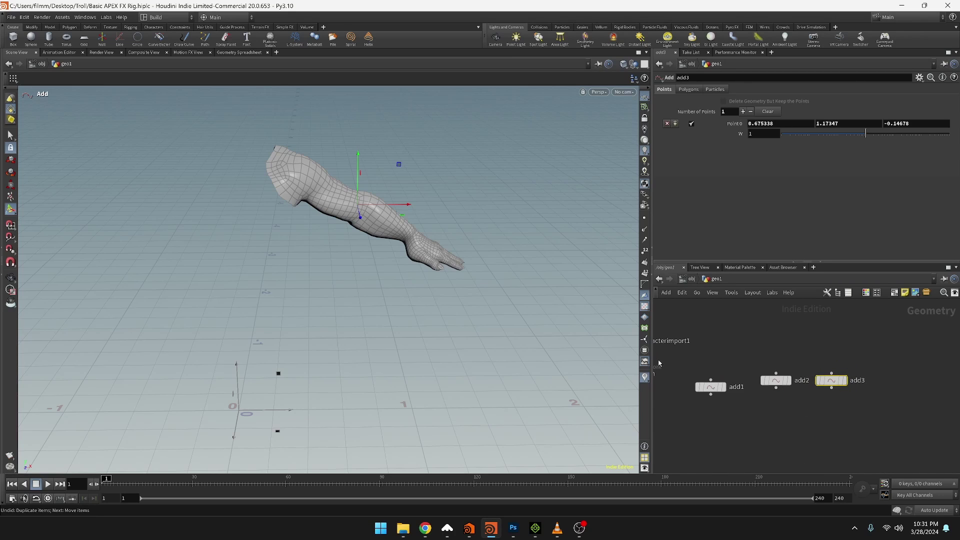
# Move the third Add node's point to the wrist, at about X 0.974, Y 1.003, Z -0.091, using the top and front views
pyautogui.hotkey('space', '2')
pyautogui.hotkey('space', '2')
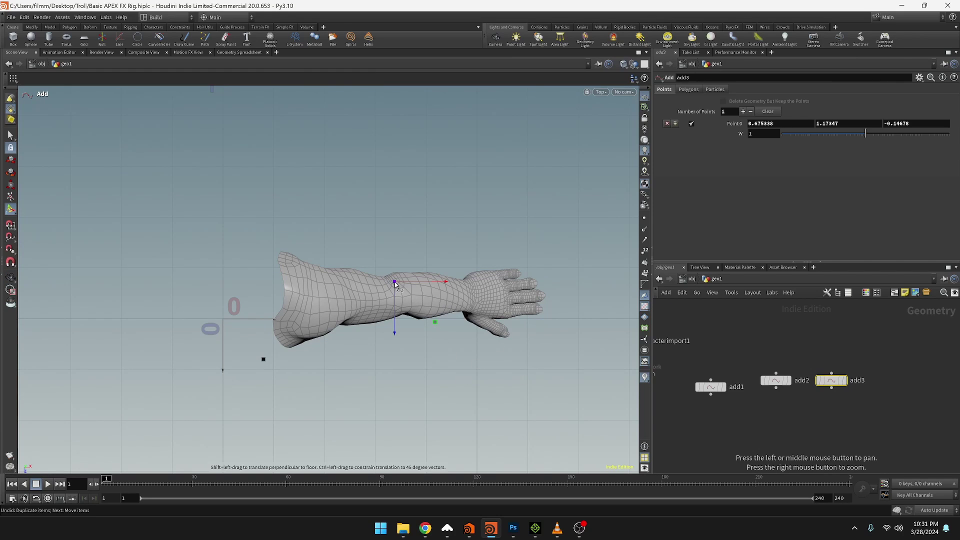
pyautogui.moveTo(391, 283); pyautogui.dragTo(469, 300)
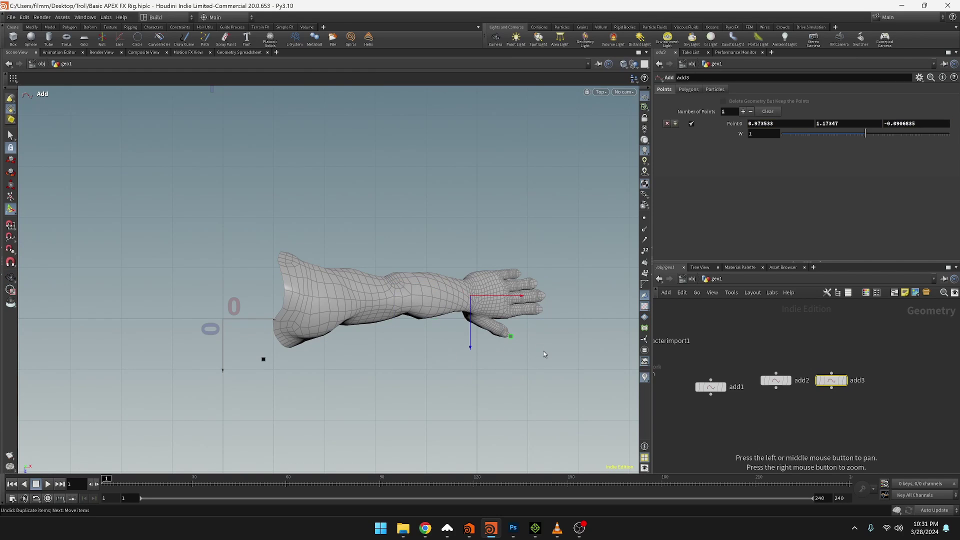
pyautogui.press('Escape')
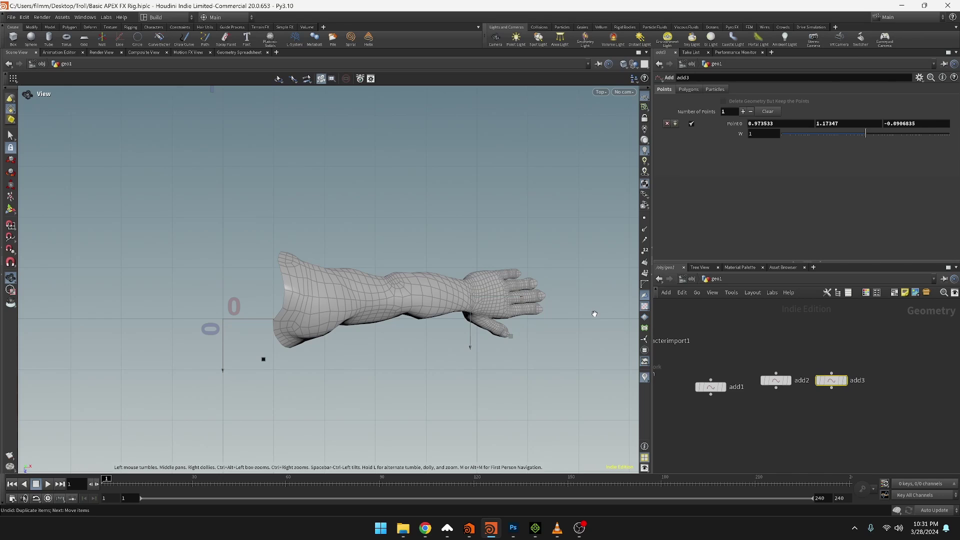
pyautogui.hotkey('space', '3')
pyautogui.press('Return')
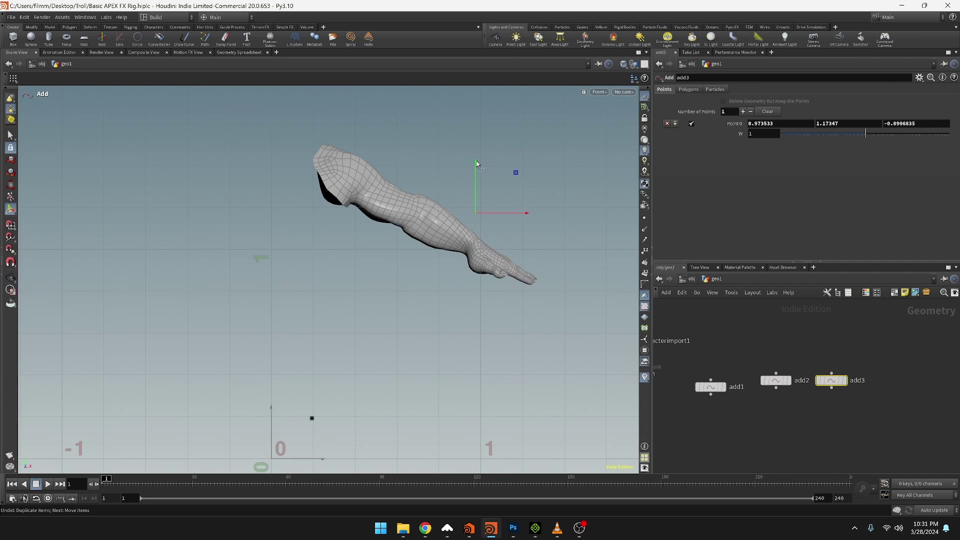
pyautogui.moveTo(476, 161); pyautogui.dragTo(485, 199)
pyautogui.press('Escape')
pyautogui.scroll(10, 517, 265)
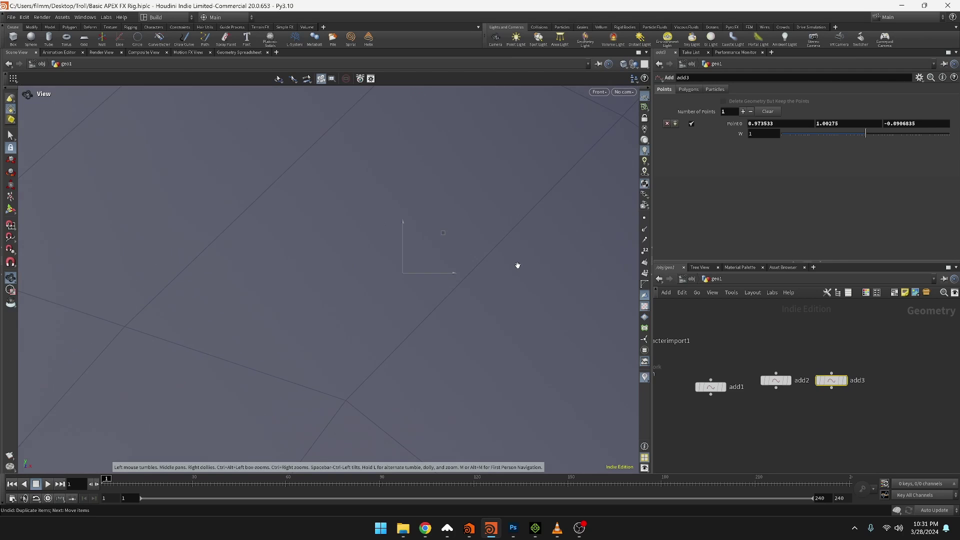
pyautogui.scroll(-10, 518, 265)
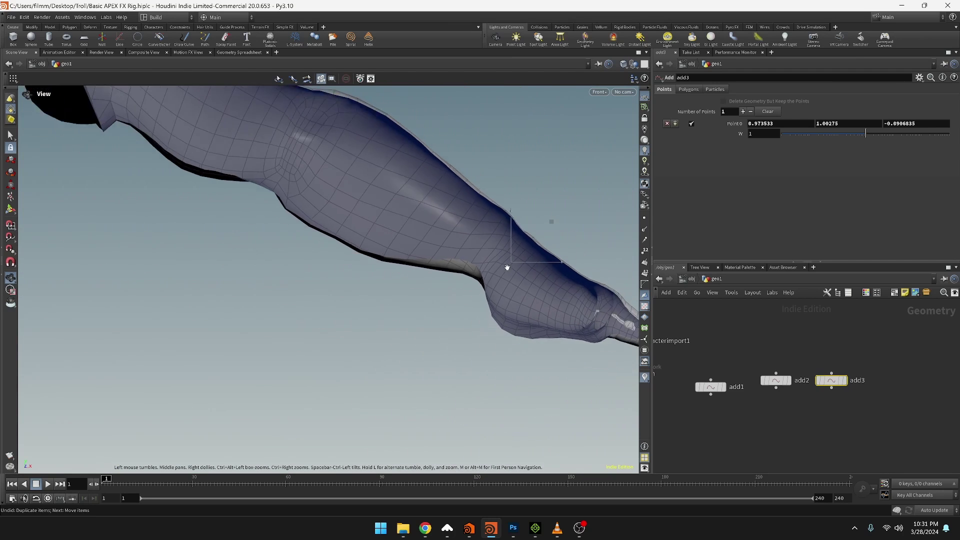
# Refine the wrist point's position in the perspective view to about X 0.964, Y 1.030
pyautogui.hotkey('space', '1')
pyautogui.moveTo(519, 288); pyautogui.dragTo(435, 322)
pyautogui.scroll(8, 472, 295)
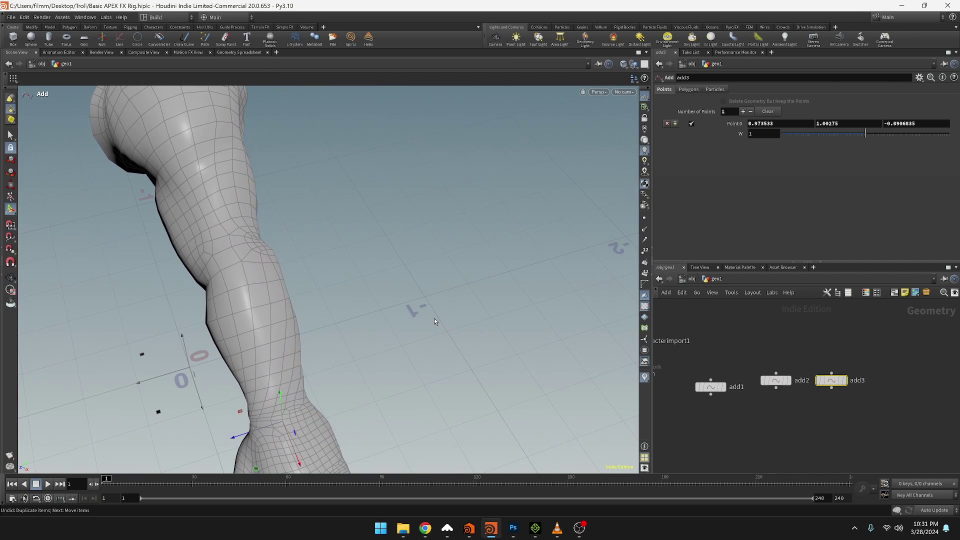
pyautogui.moveTo(435, 321); pyautogui.dragTo(438, 292, button='middle')
pyautogui.moveTo(416, 313); pyautogui.dragTo(330, 321)
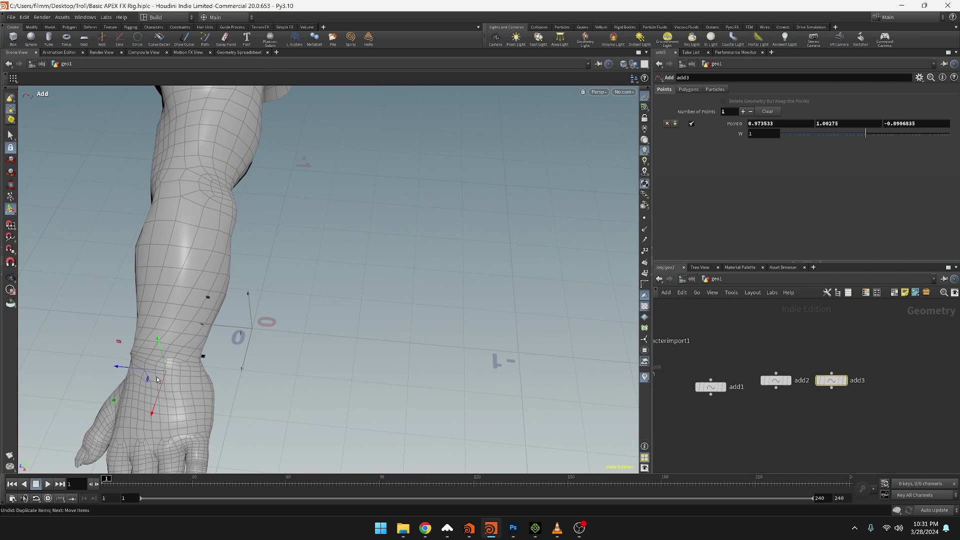
pyautogui.moveTo(157, 400); pyautogui.dragTo(278, 282)
pyautogui.press('Escape')
pyautogui.moveTo(278, 281); pyautogui.dragTo(320, 300)
pyautogui.moveTo(512, 289); pyautogui.dragTo(420, 336)
pyautogui.press('Return')
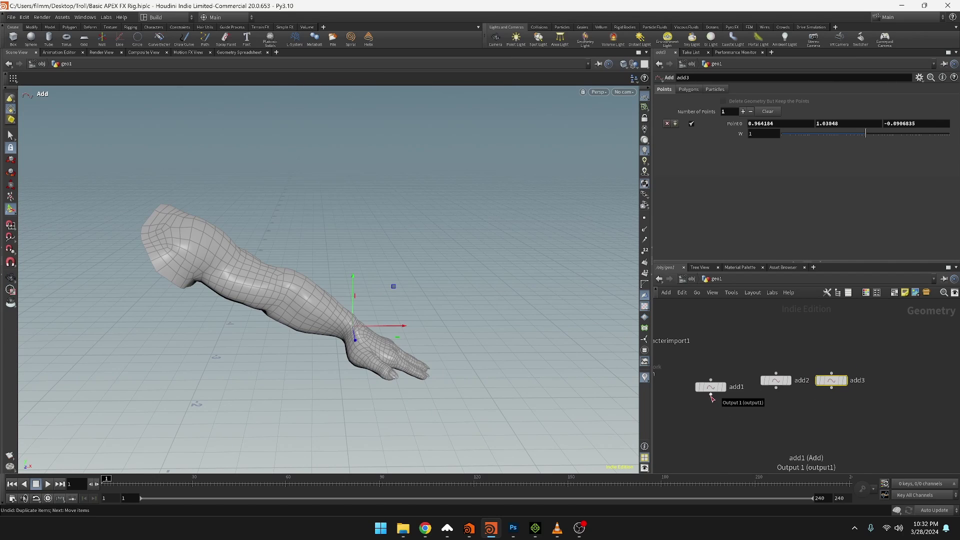
# Create a Merge node below the three Add nodes
pyautogui.moveTo(750, 406); pyautogui.dragTo(777, 391, button='middle')
pyautogui.scroll(-2, 777, 391)
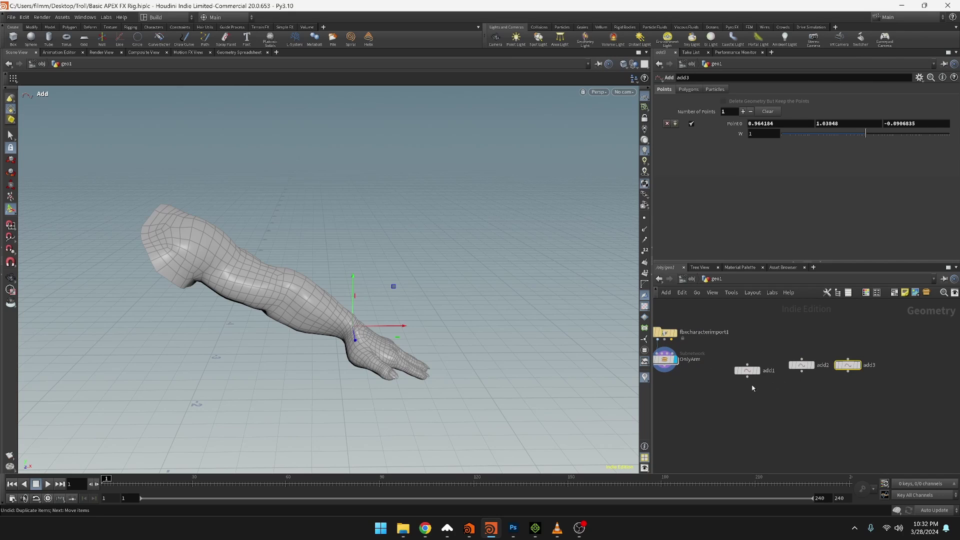
pyautogui.press('Tab')
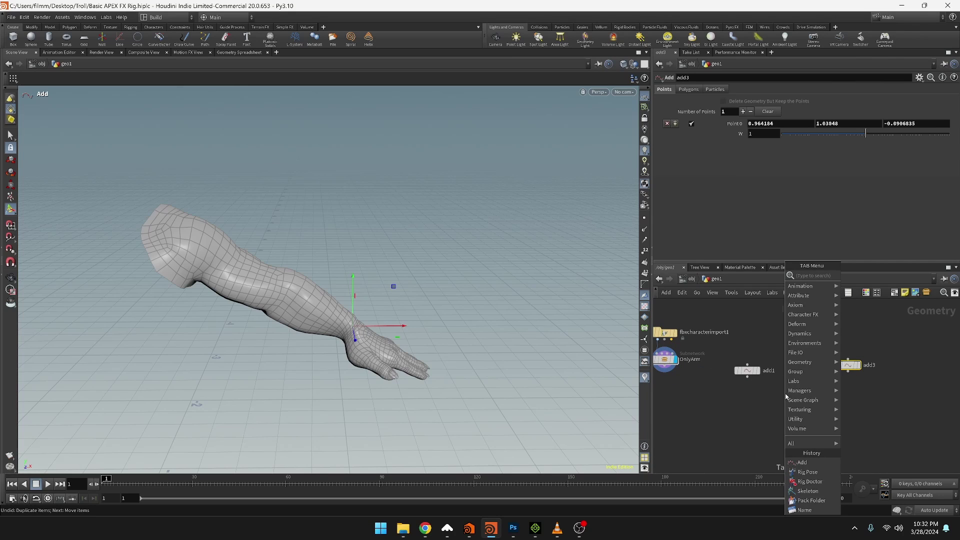
pyautogui.write('m')
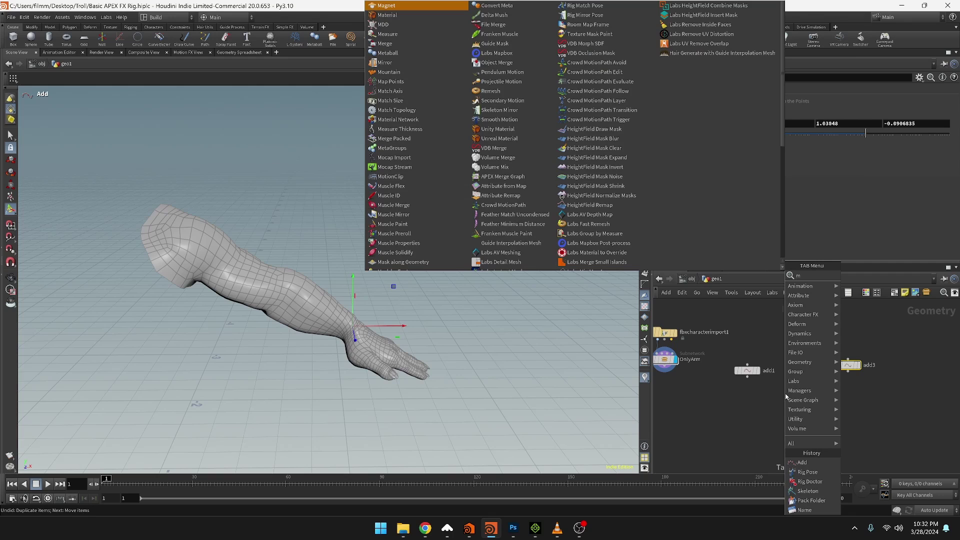
pyautogui.write('erge')
pyautogui.press('Return')
pyautogui.click(784, 405)
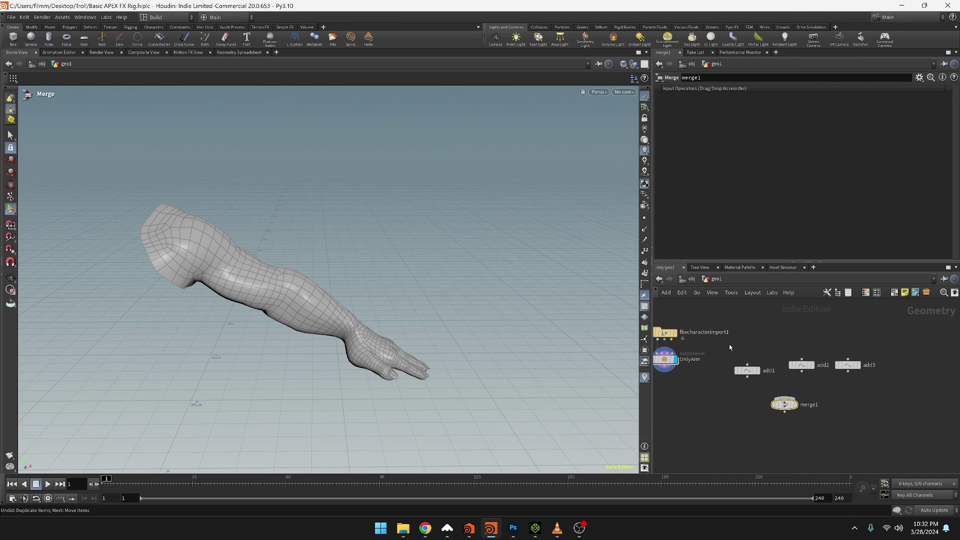
# Connect all three Add nodes to the Merge node and display the merged result
pyautogui.moveTo(729, 344); pyautogui.dragTo(881, 383)
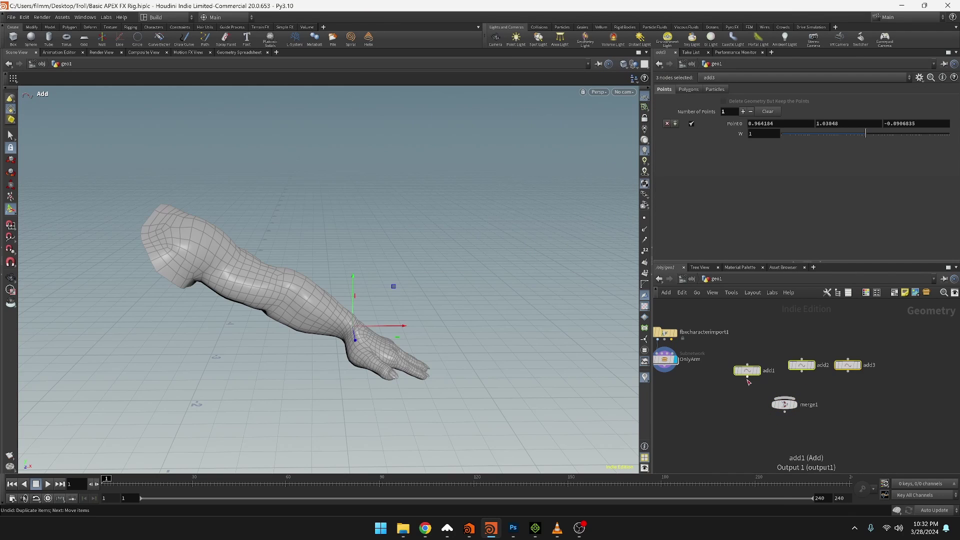
pyautogui.moveTo(749, 381); pyautogui.dragTo(784, 398)
pyautogui.click(796, 404)
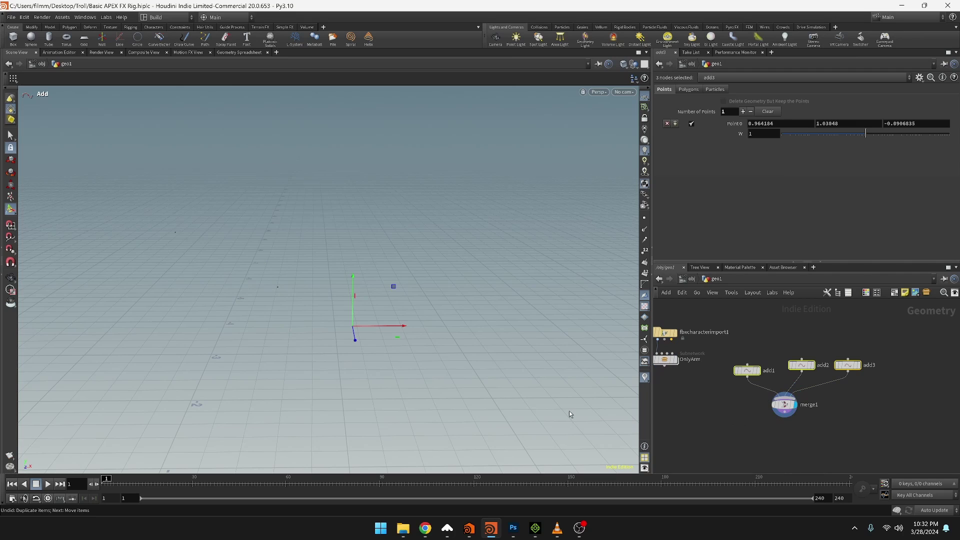
# Show point markers in the viewport to check the merged shoulder, elbow and wrist points
pyautogui.keyDown('alt'); pyautogui.moveTo(381, 329); pyautogui.dragTo(348, 358); pyautogui.keyUp('alt')
pyautogui.click(644, 218)
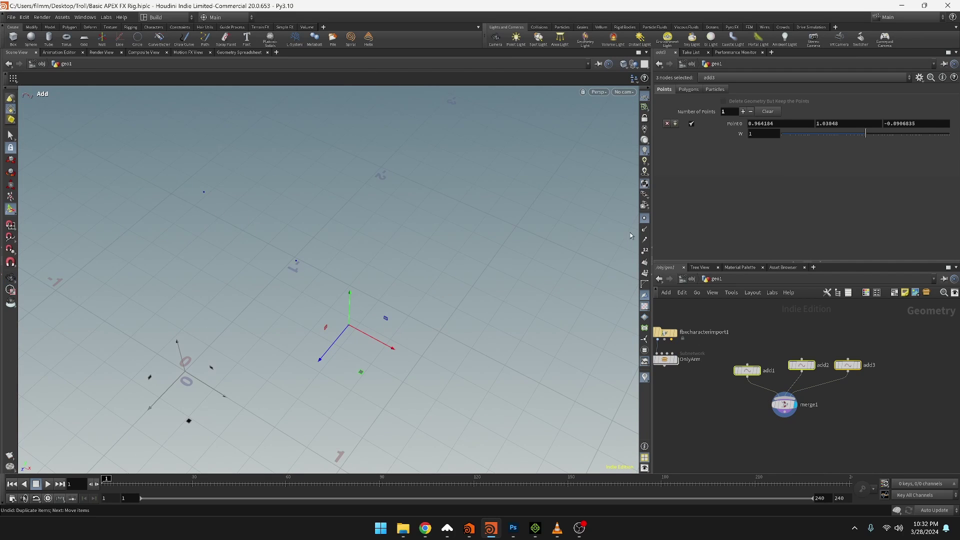
pyautogui.moveTo(737, 418); pyautogui.dragTo(751, 372, button='middle')
pyautogui.click(792, 388)
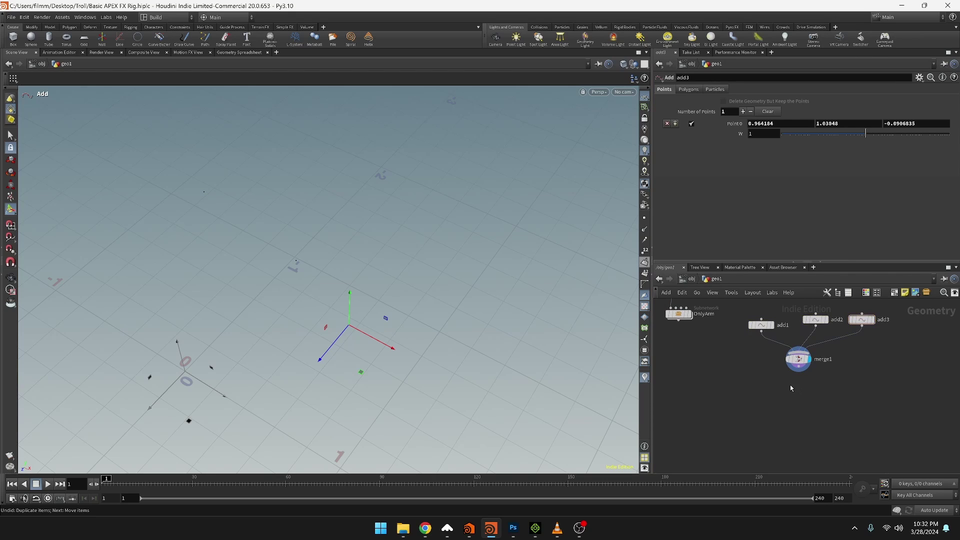
# Create an Add node below the Merge node, connect the merged points to it, and display its result
pyautogui.press('Tab')
pyautogui.write('add')
pyautogui.press('Return')
pyautogui.click(790, 385)
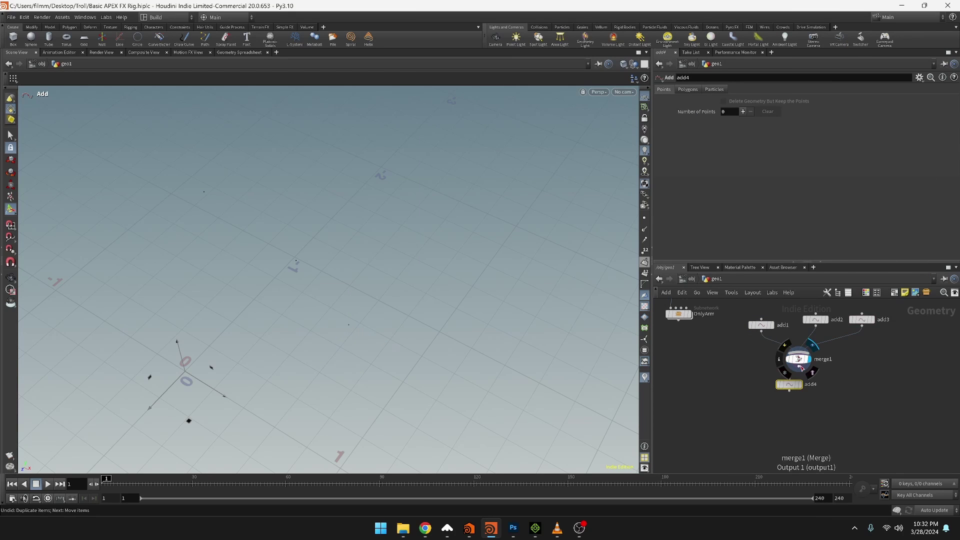
pyautogui.moveTo(800, 367); pyautogui.dragTo(790, 379)
pyautogui.click(801, 384)
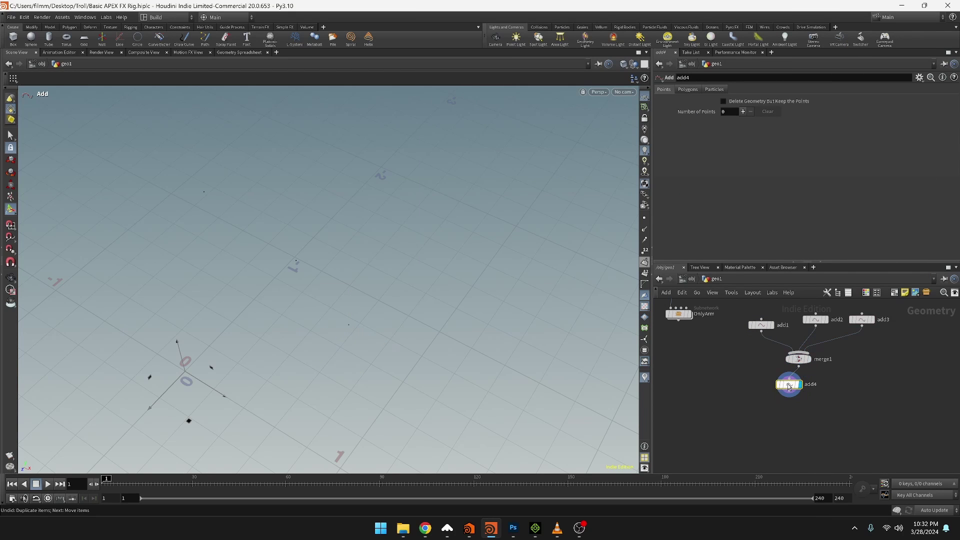
# Set the new Add node to create polygons by group from all points, joining the three joint points with a line
pyautogui.click(688, 90)
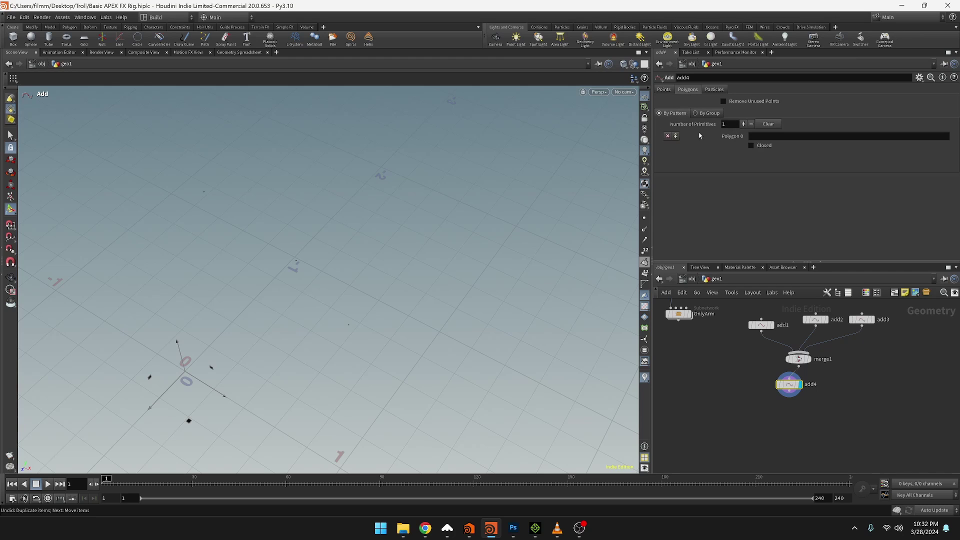
pyautogui.click(718, 116)
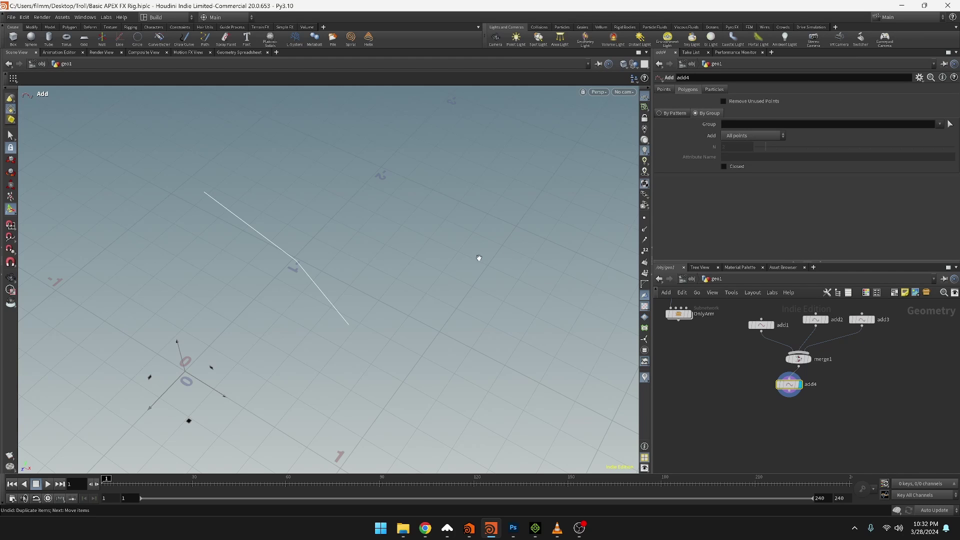
pyautogui.keyDown('alt'); pyautogui.moveTo(477, 255); pyautogui.dragTo(537, 185); pyautogui.keyUp('alt')
pyautogui.keyDown('alt'); pyautogui.moveTo(353, 281); pyautogui.dragTo(356, 277, button='middle'); pyautogui.keyUp('alt')
pyautogui.moveTo(356, 278); pyautogui.dragTo(328, 321)
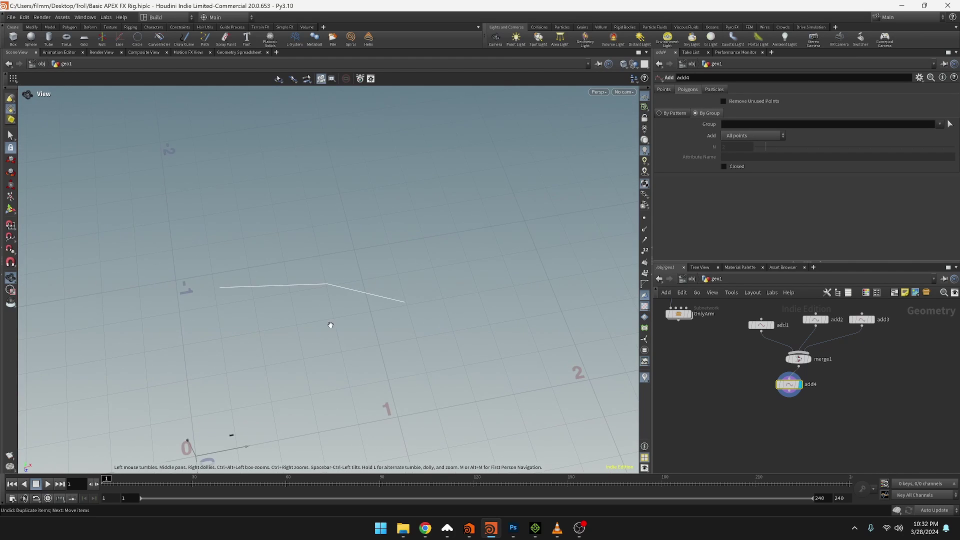
pyautogui.press('Return')
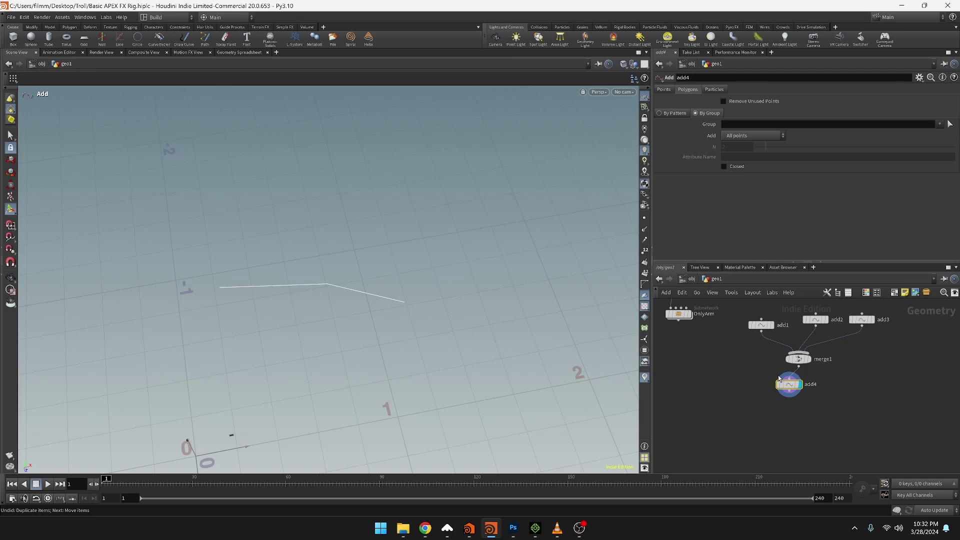
# Create a Name node connected below the polyline Add node and display its result
pyautogui.moveTo(797, 411); pyautogui.dragTo(890, 386, button='middle')
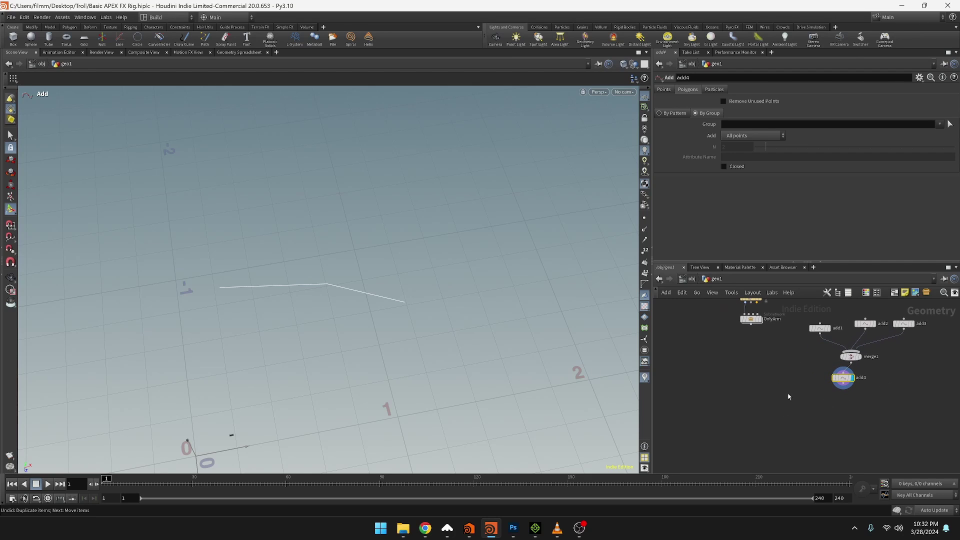
pyautogui.press('Tab')
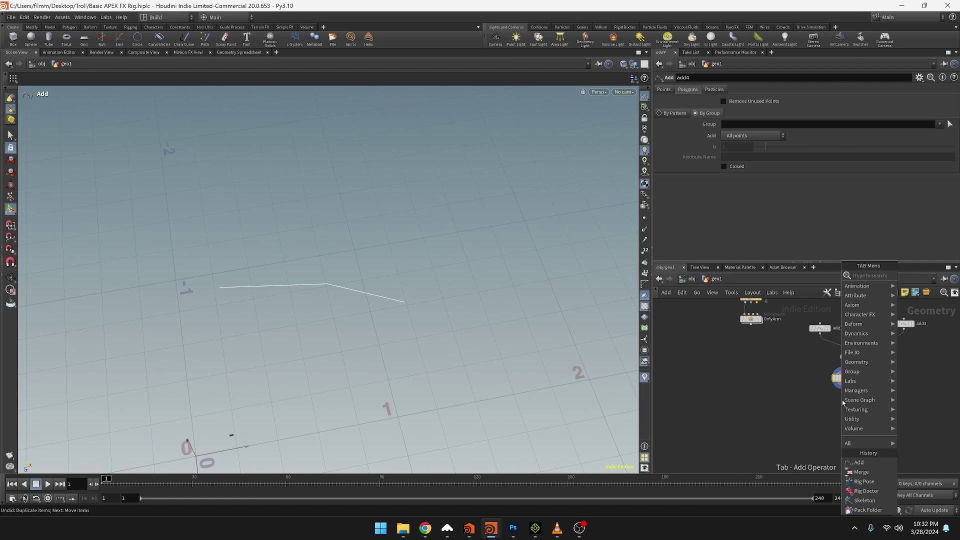
pyautogui.write('name')
pyautogui.press('Return')
pyautogui.click(842, 400)
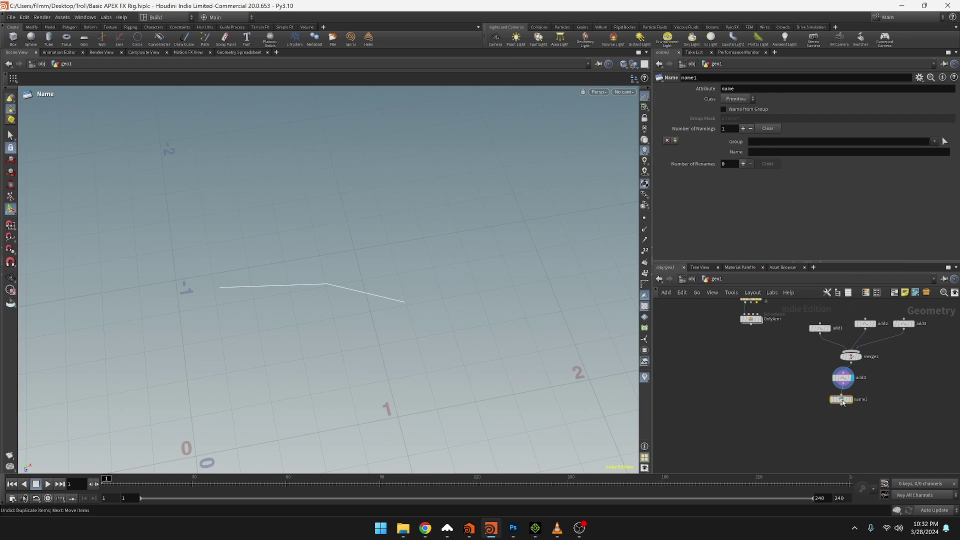
pyautogui.click(850, 400)
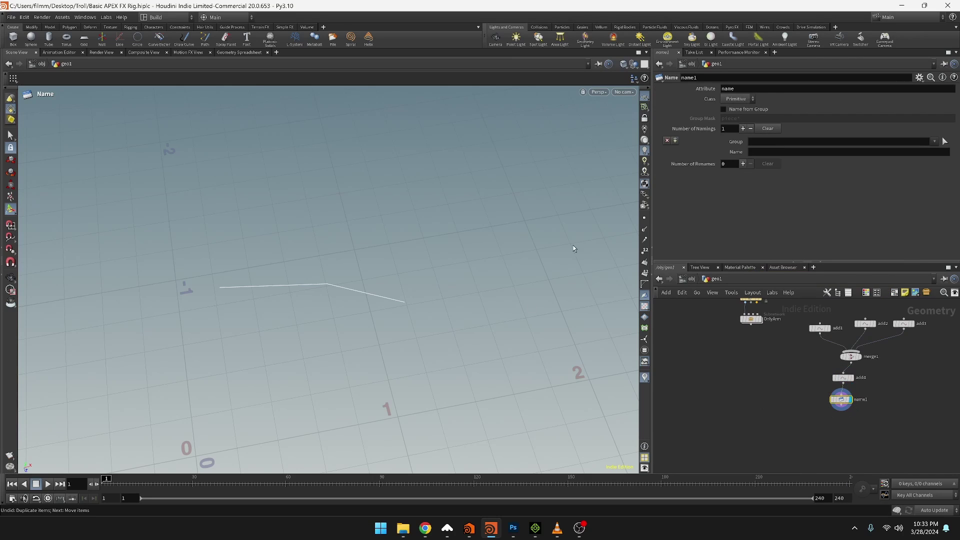
# Show point numbers in the viewport and set the Name node's number of namings to 3
pyautogui.click(646, 254)
pyautogui.moveTo(873, 341); pyautogui.dragTo(850, 361, button='middle')
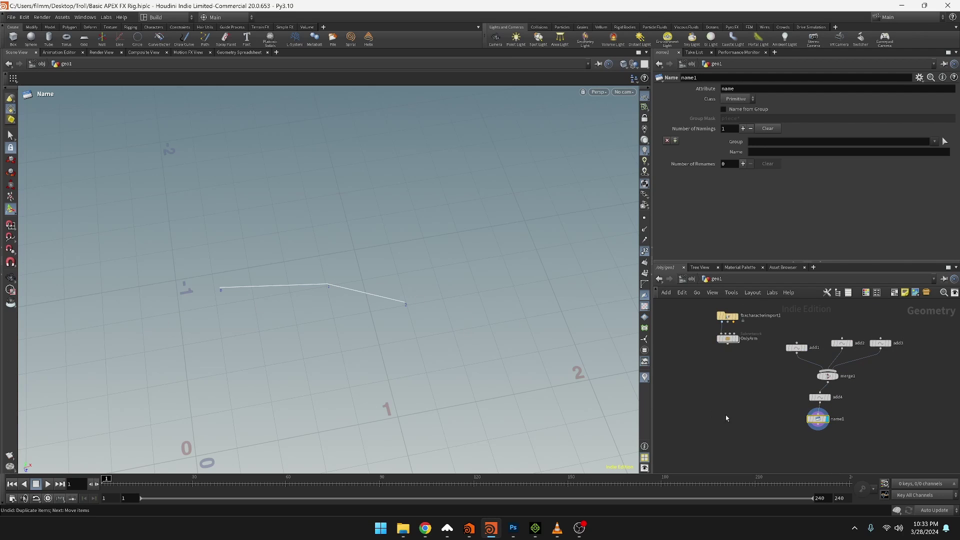
pyautogui.click(743, 128)
pyautogui.click(743, 128)
# Name group 0 shoulder, group 1 elbow and group 2 wrist in the Name node
pyautogui.click(761, 142)
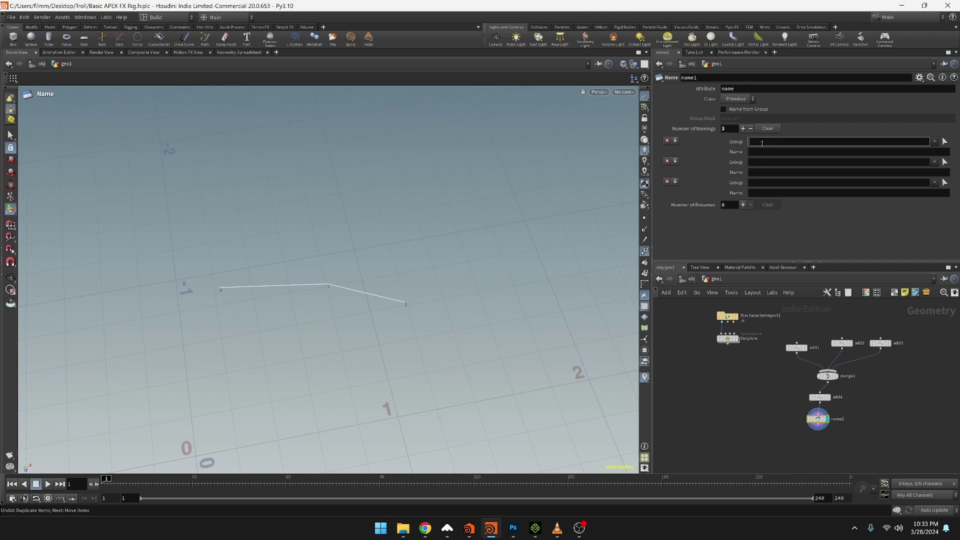
pyautogui.press('Tab')
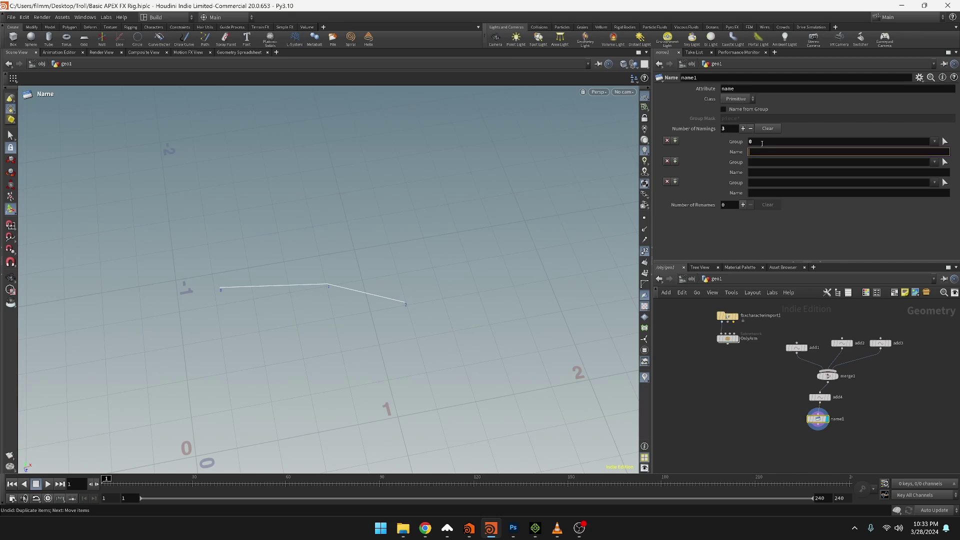
pyautogui.write('shoulder')
pyautogui.press('Tab')
pyautogui.write('2')
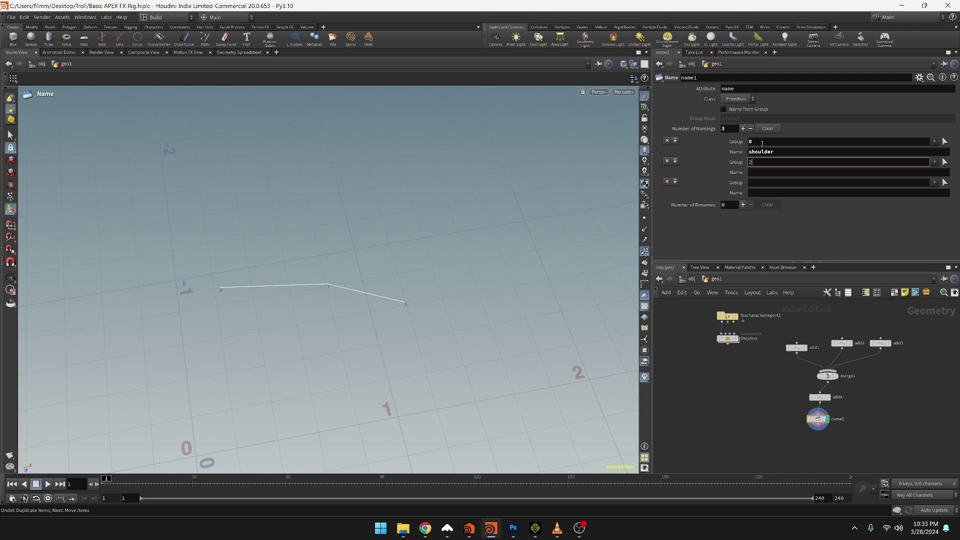
pyautogui.press('Tab')
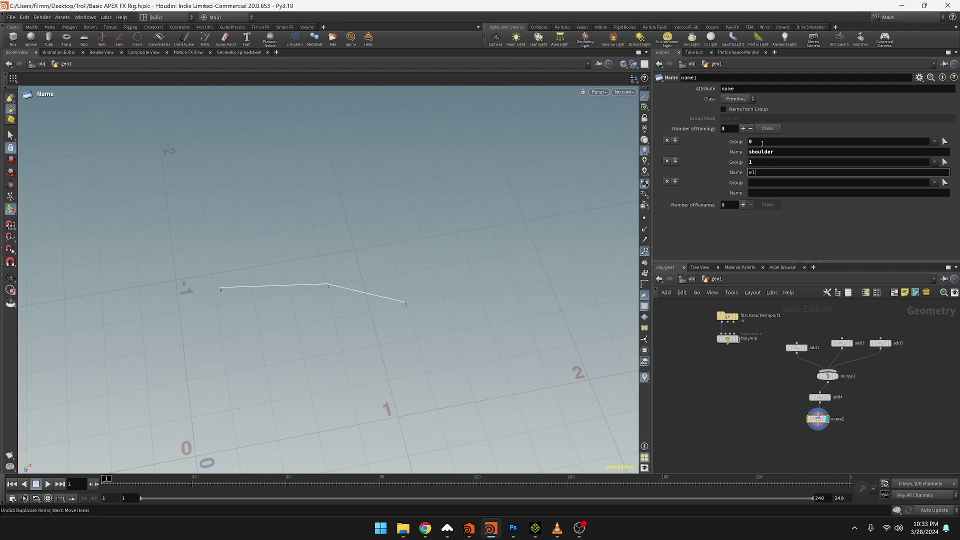
pyautogui.write('elbow')
pyautogui.press('Tab')
pyautogui.write('2')
pyautogui.press('Tab')
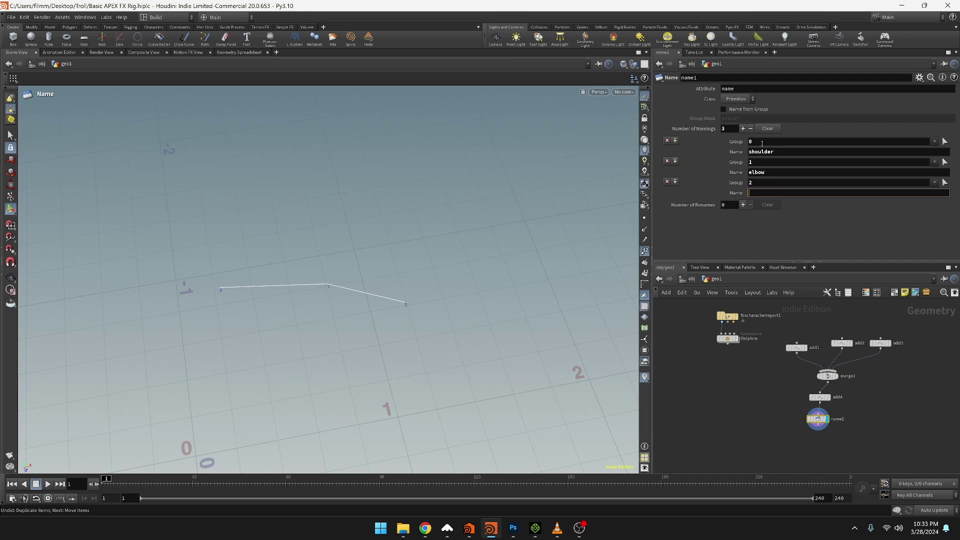
pyautogui.write('wrist')
pyautogui.press('Return')
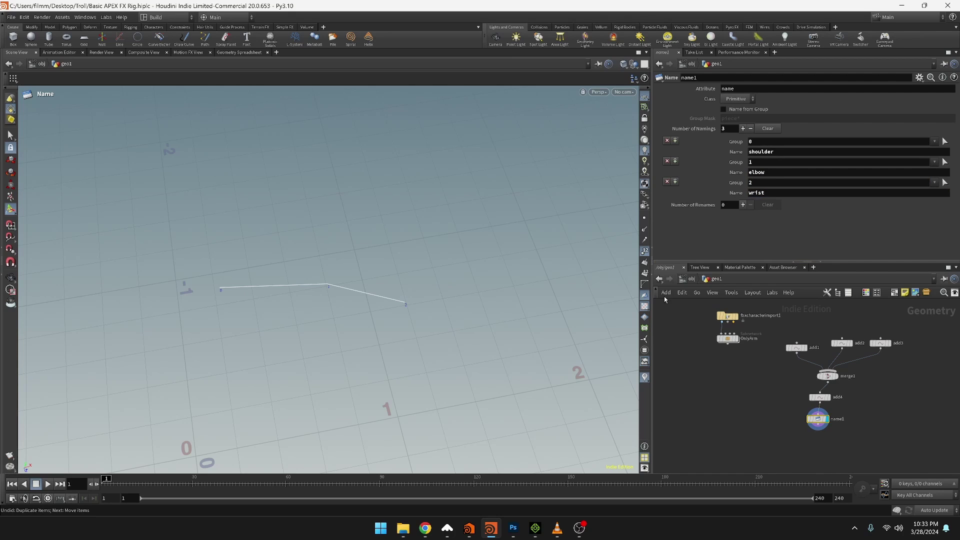
# Display the OnlyArm mesh and turn off the point numbers in the viewport
pyautogui.keyDown('alt'); pyautogui.moveTo(334, 298); pyautogui.dragTo(372, 257, button='middle'); pyautogui.keyUp('alt')
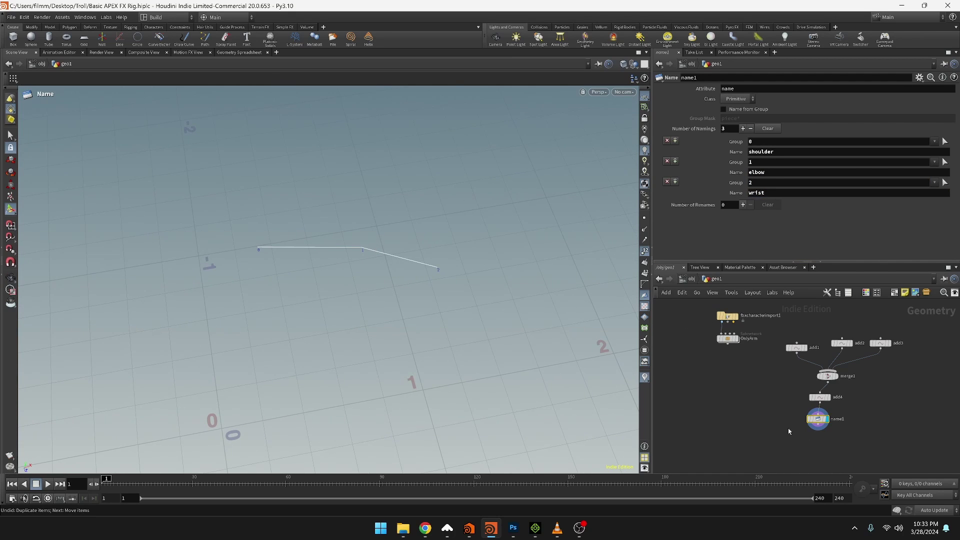
pyautogui.moveTo(719, 375)
pyautogui.mouseDown(button='middle')
pyautogui.moveTo(718, 353)
pyautogui.moveTo(727, 369)
pyautogui.mouseUp(button='middle')
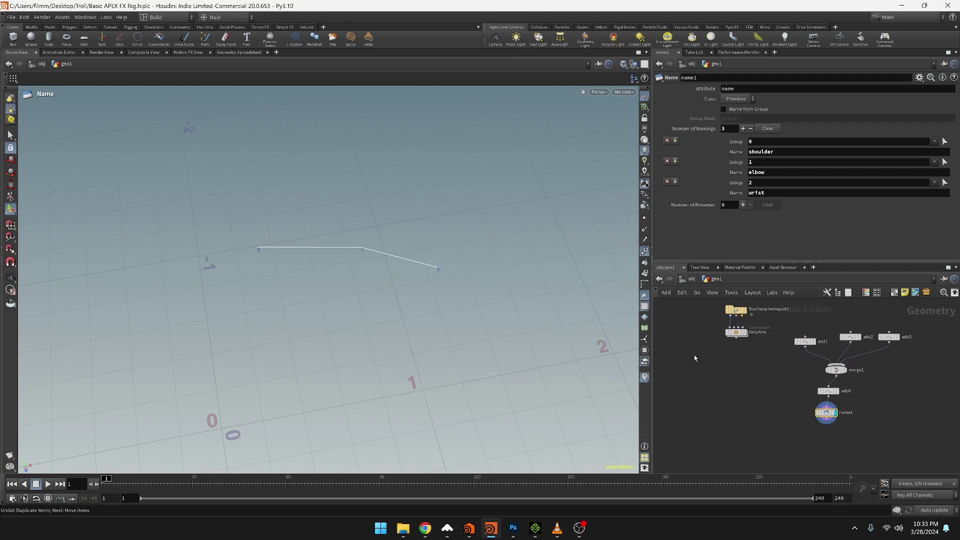
pyautogui.click(748, 337)
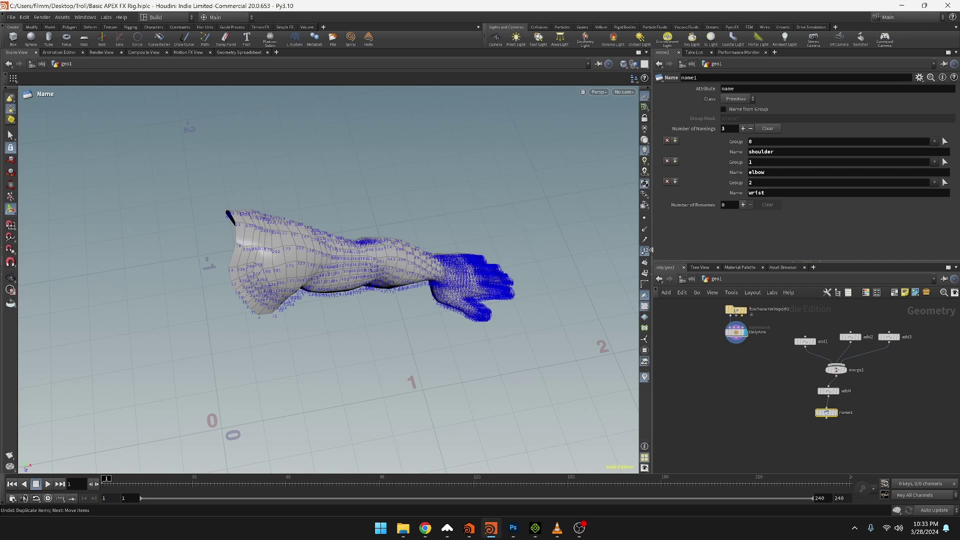
# Create a Joint Capture Biharmonic node below the OnlyArm node
pyautogui.press('Tab')
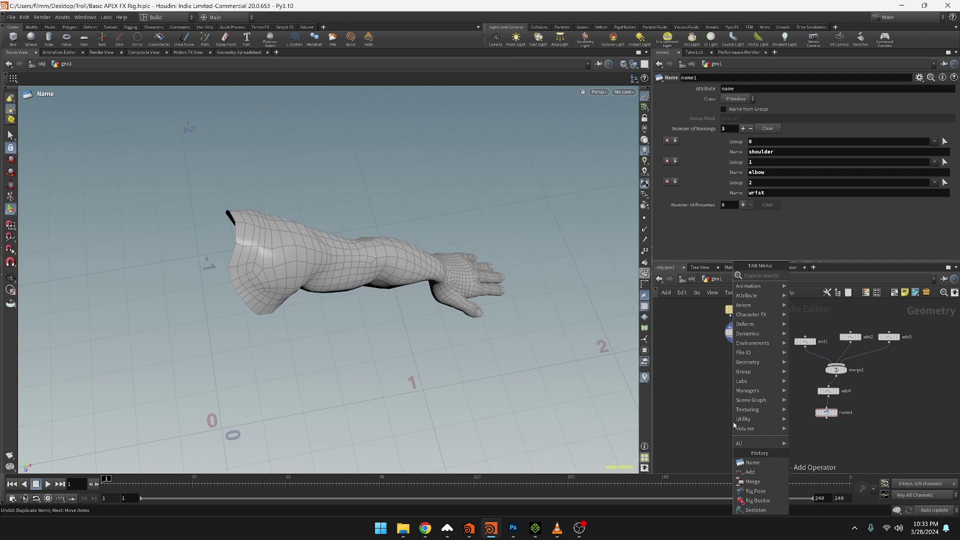
pyautogui.write('joint')
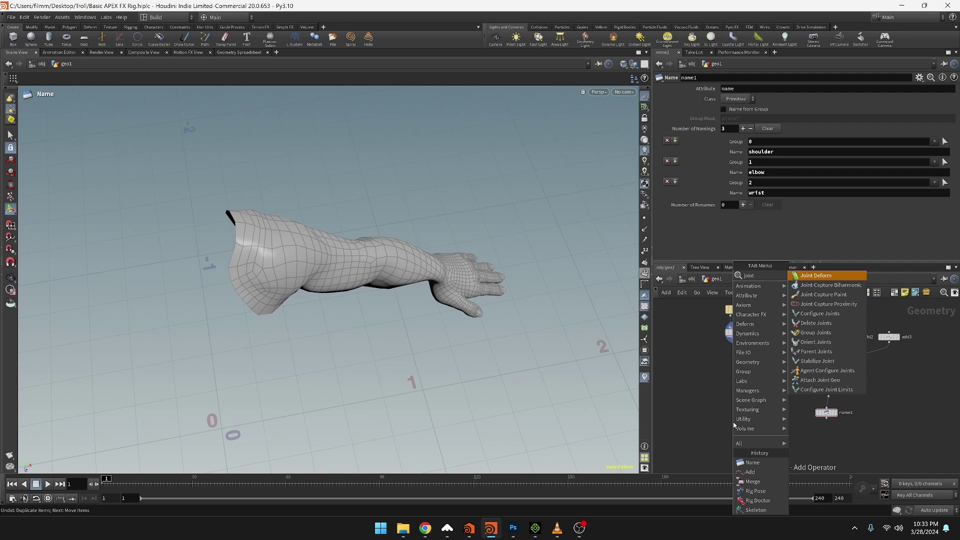
pyautogui.write(' ca')
pyautogui.press('Return')
pyautogui.click(735, 425)
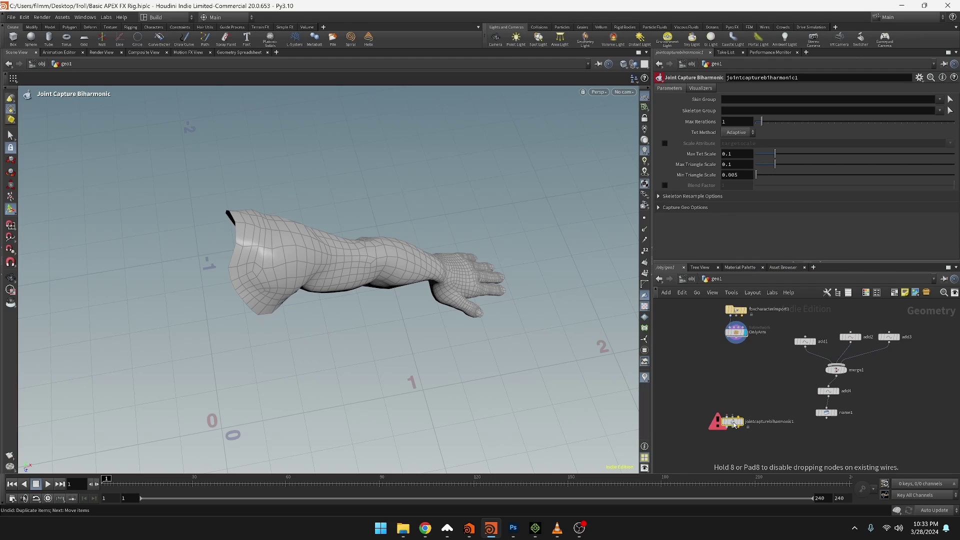
# Connect the OnlyArm mesh and the Name node's skeleton to the Joint Capture Biharmonic node and display it
pyautogui.moveTo(736, 340); pyautogui.dragTo(727, 416)
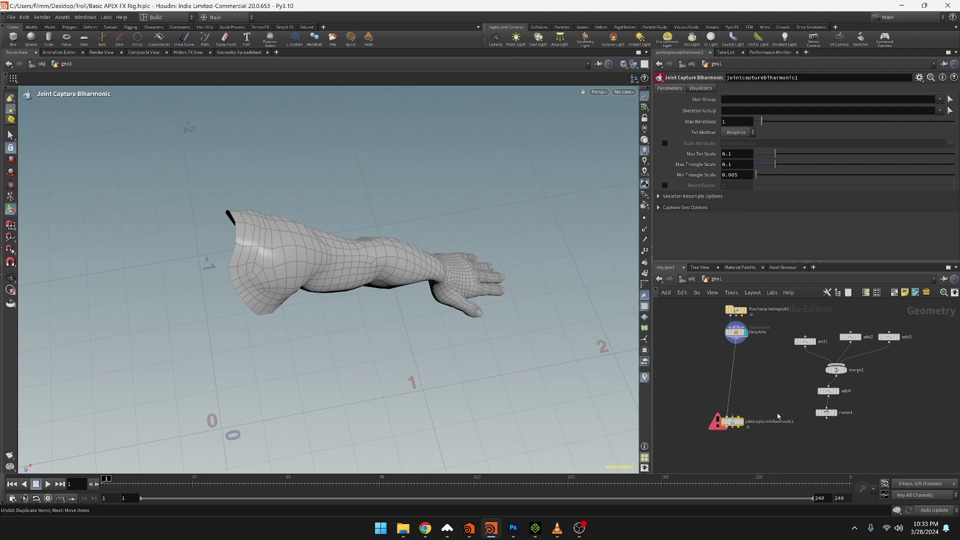
pyautogui.moveTo(826, 418); pyautogui.dragTo(735, 428)
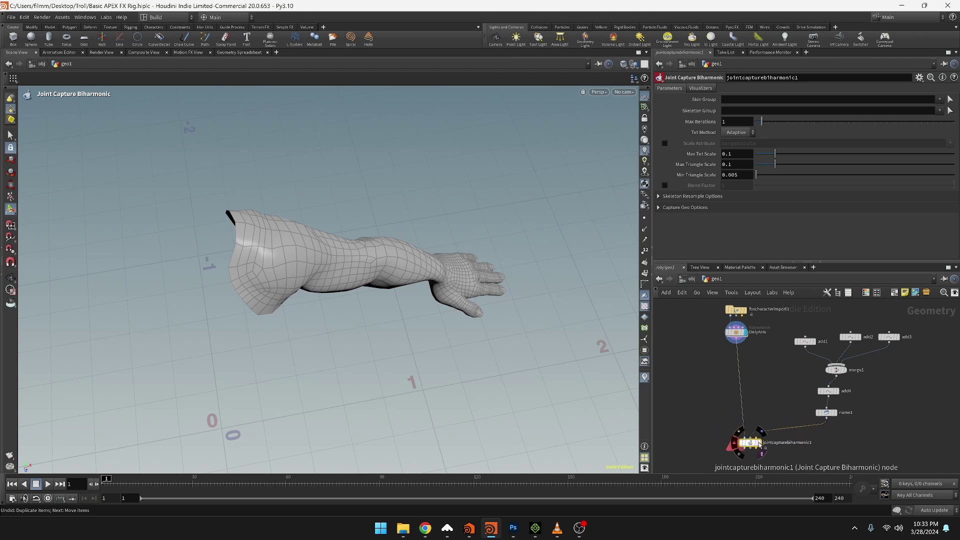
pyautogui.click(759, 443)
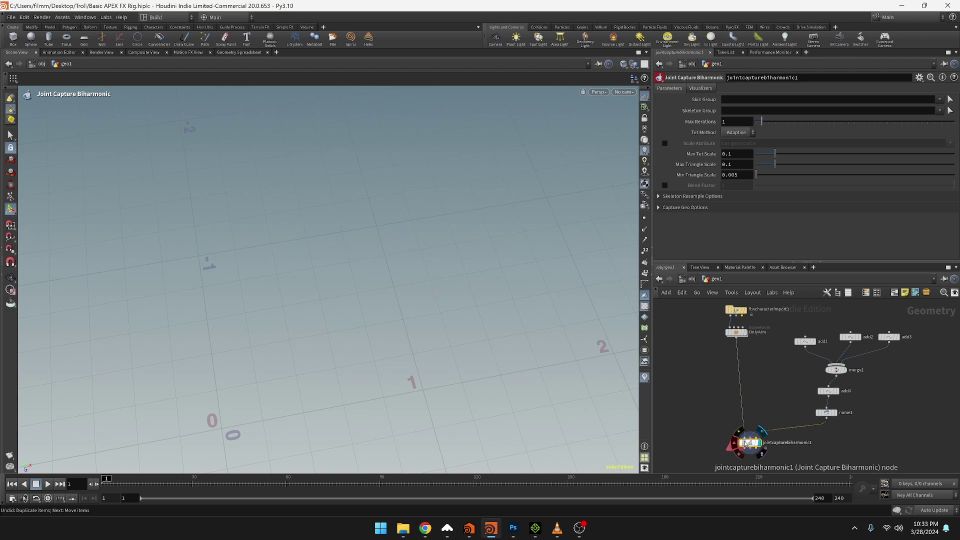
# Check the Joint Capture Biharmonic node's error details and disconnect the Name node's skeleton from it
pyautogui.middleClick(754, 444)
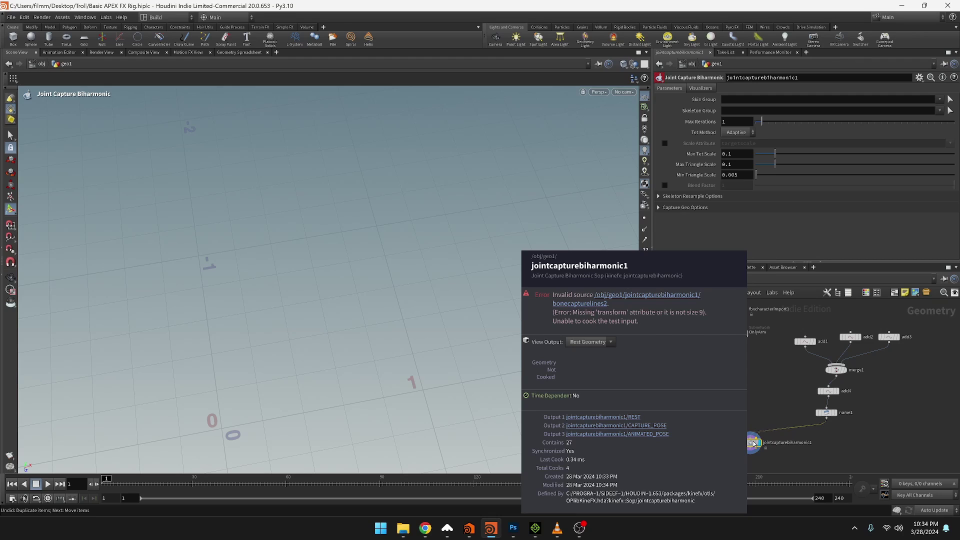
pyautogui.scroll(5, 793, 435)
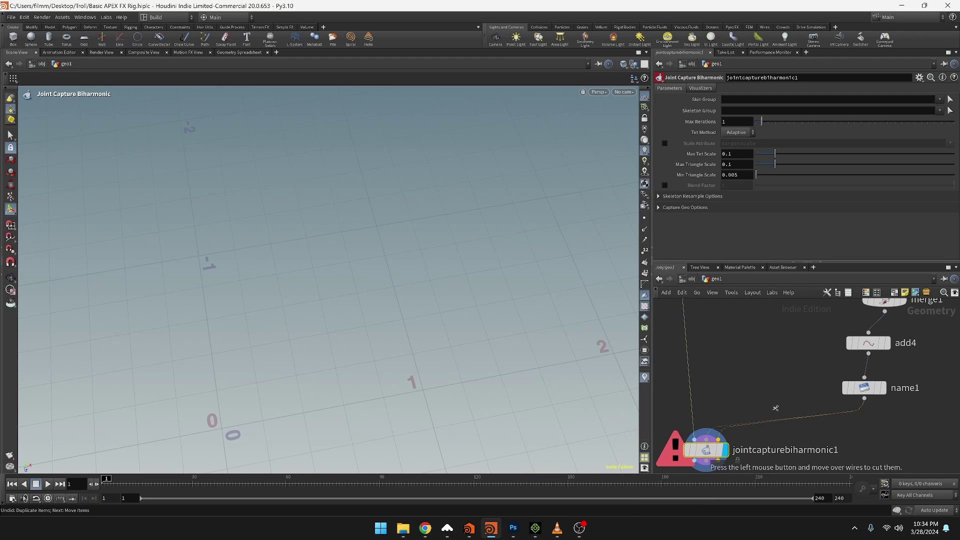
pyautogui.moveTo(811, 415); pyautogui.dragTo(784, 376, button='middle')
pyautogui.scroll(-4, 765, 397)
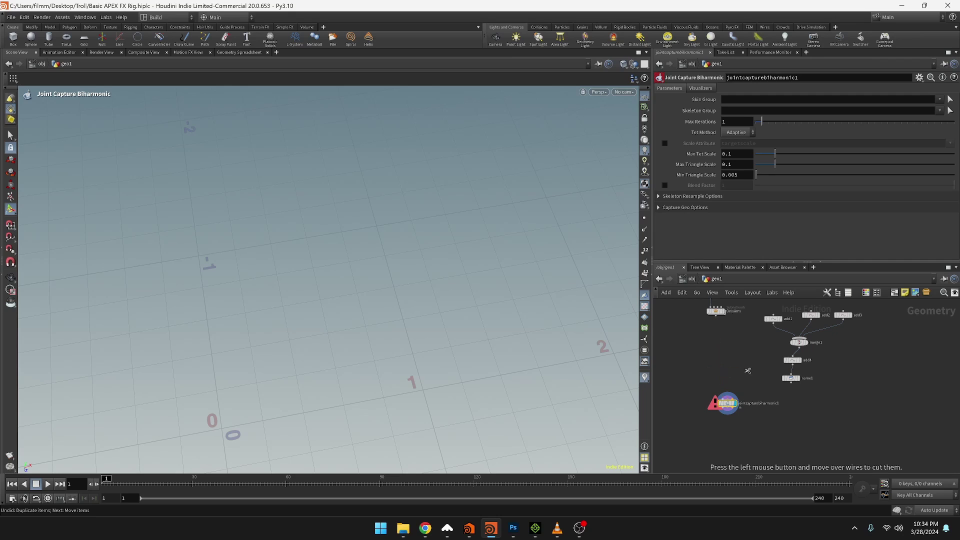
pyautogui.hotkey('ctrl', 'z')
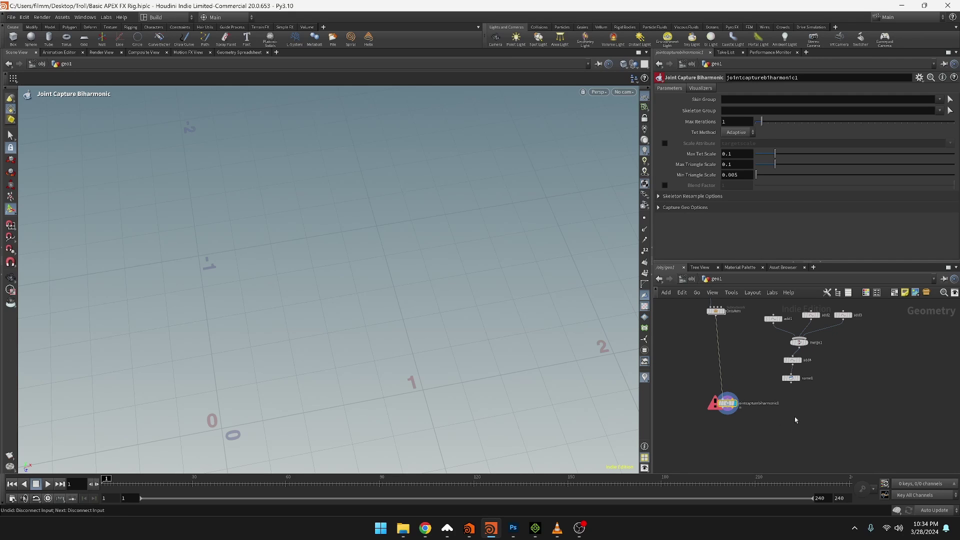
# Create a Rig Doctor node connected below the Name node and display its result
pyautogui.press('Tab')
pyautogui.write('r')
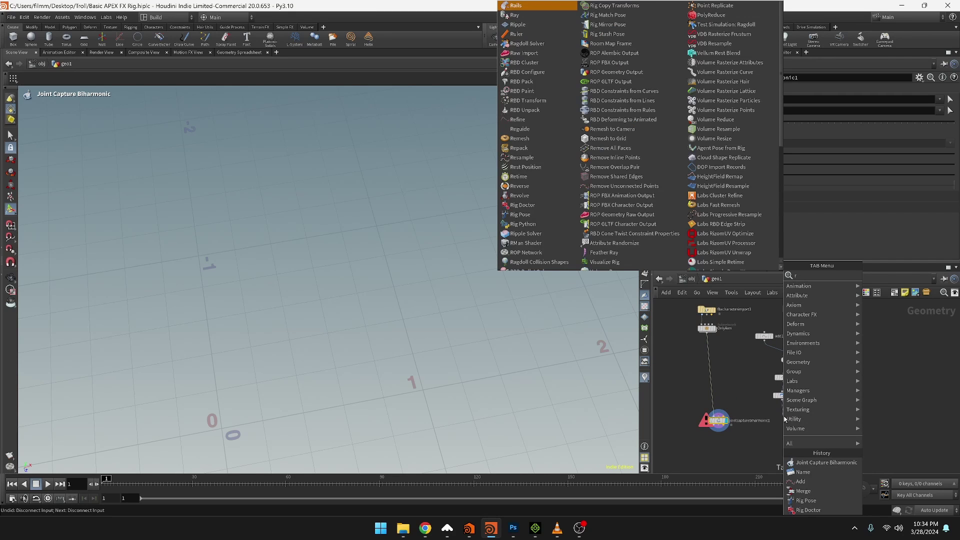
pyautogui.write('ig')
pyautogui.press('Return')
pyautogui.click(784, 416)
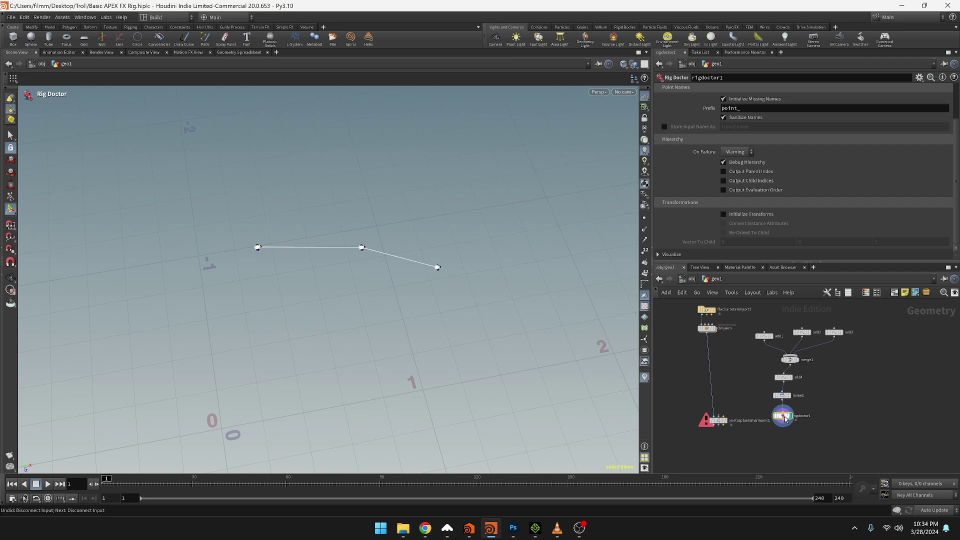
# Enable Initialize Transforms and Re-Orient To Child on the Rig Doctor node so the joints point along the chain
pyautogui.keyDown('alt'); pyautogui.moveTo(325, 301); pyautogui.dragTo(328, 277); pyautogui.keyUp('alt')
pyautogui.moveTo(328, 277); pyautogui.dragTo(315, 255, button='right')
pyautogui.moveTo(311, 269); pyautogui.dragTo(257, 225)
pyautogui.press('Return')
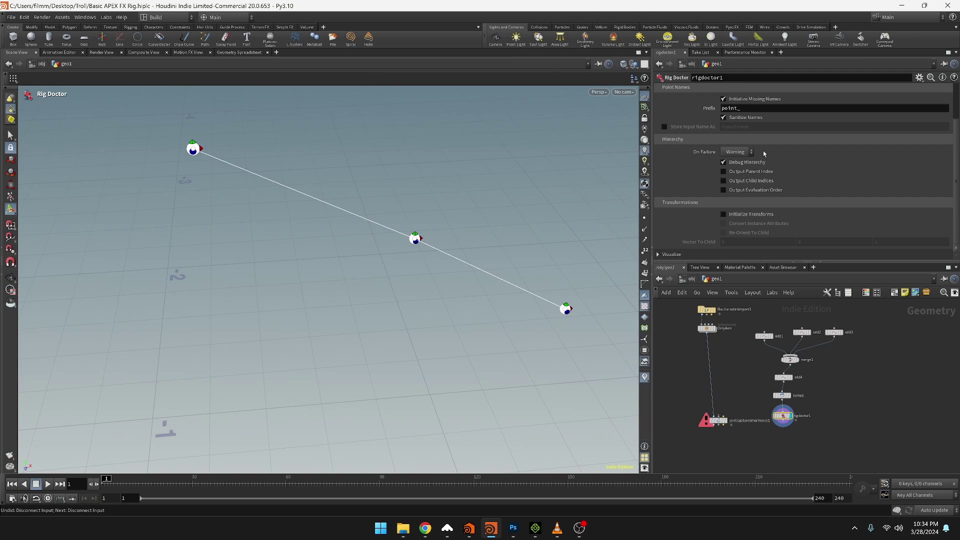
pyautogui.click(746, 214)
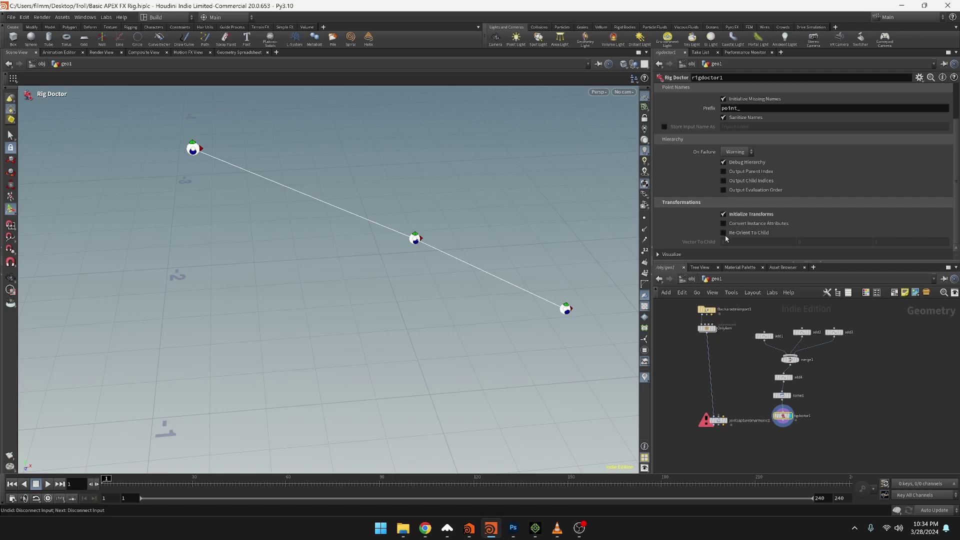
pyautogui.click(723, 233)
pyautogui.press('Escape')
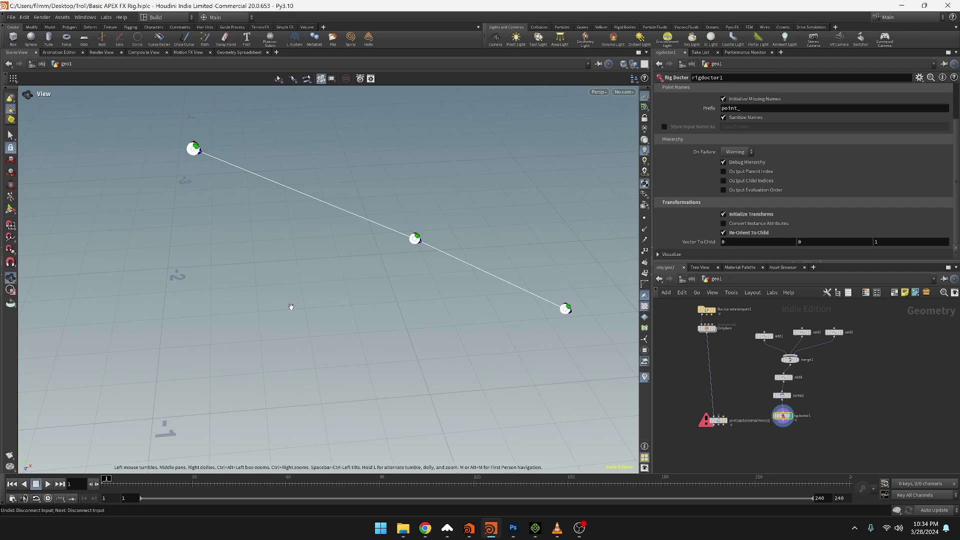
# Check the Rig Doctor's point names in the Geometry Spreadsheet and set the Name node's class to Point
pyautogui.moveTo(291, 305); pyautogui.dragTo(487, 214)
pyautogui.press('Return')
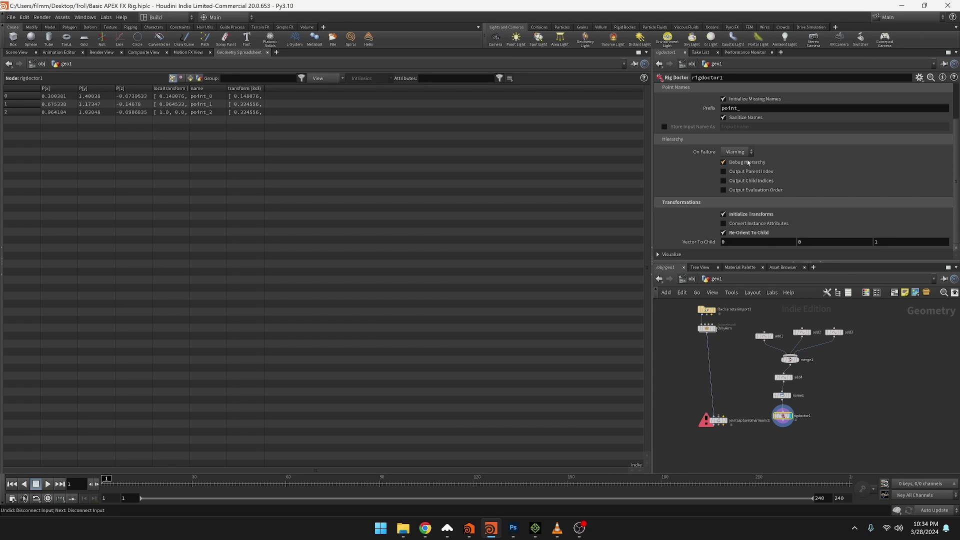
pyautogui.scroll(3, 769, 221)
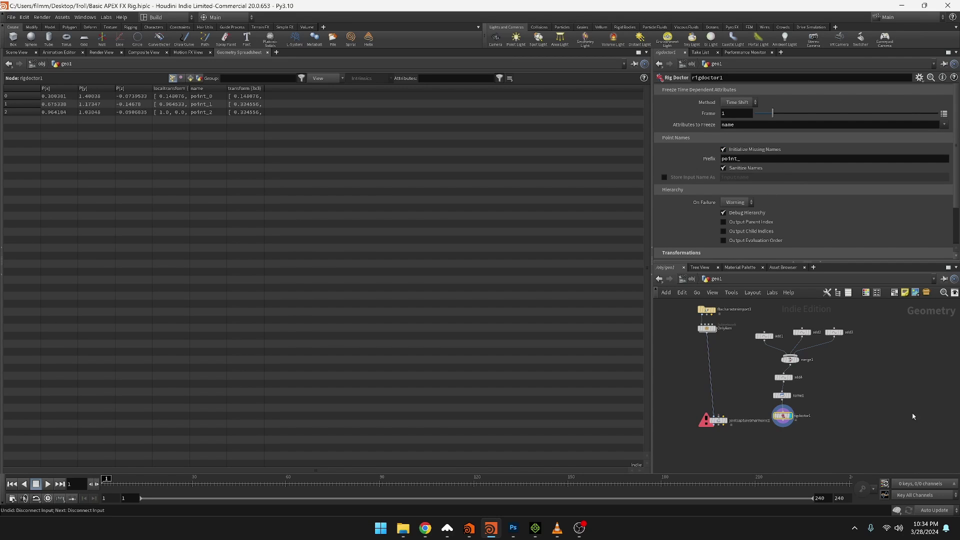
pyautogui.moveTo(914, 417); pyautogui.dragTo(910, 437, button='middle')
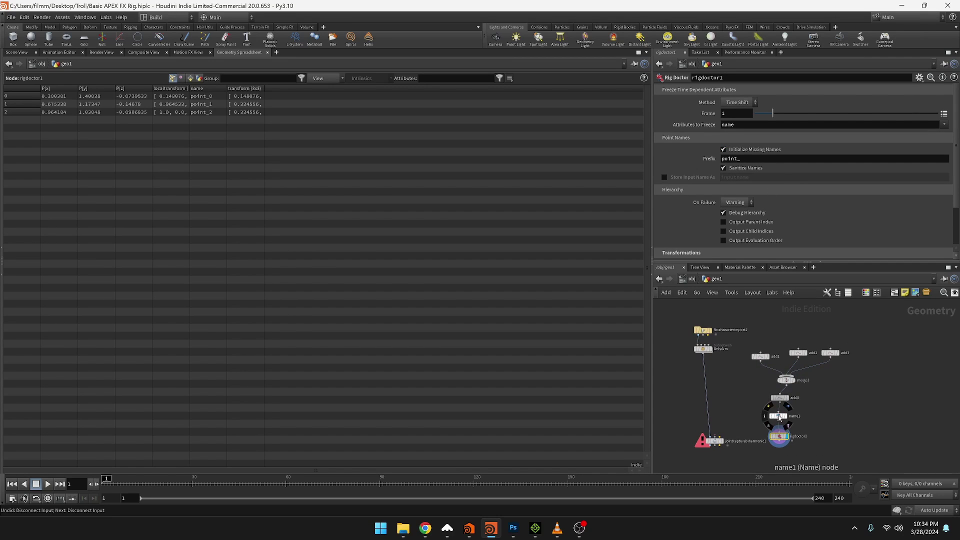
pyautogui.click(779, 417)
pyautogui.click(744, 100)
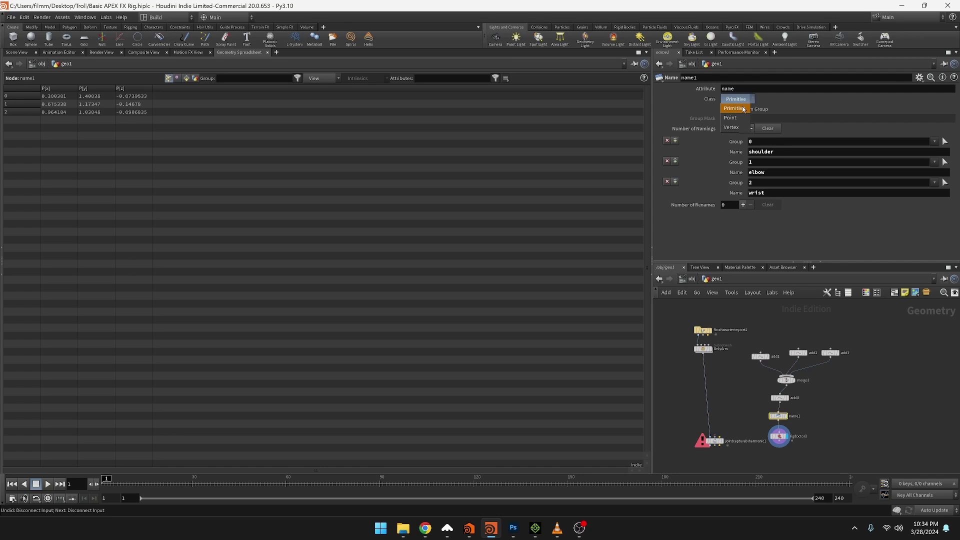
pyautogui.click(732, 118)
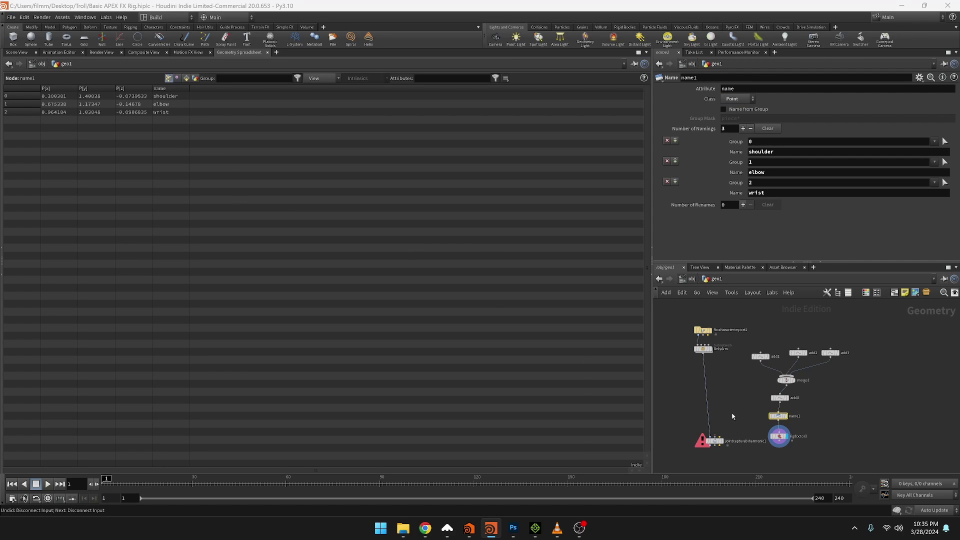
pyautogui.click(779, 436)
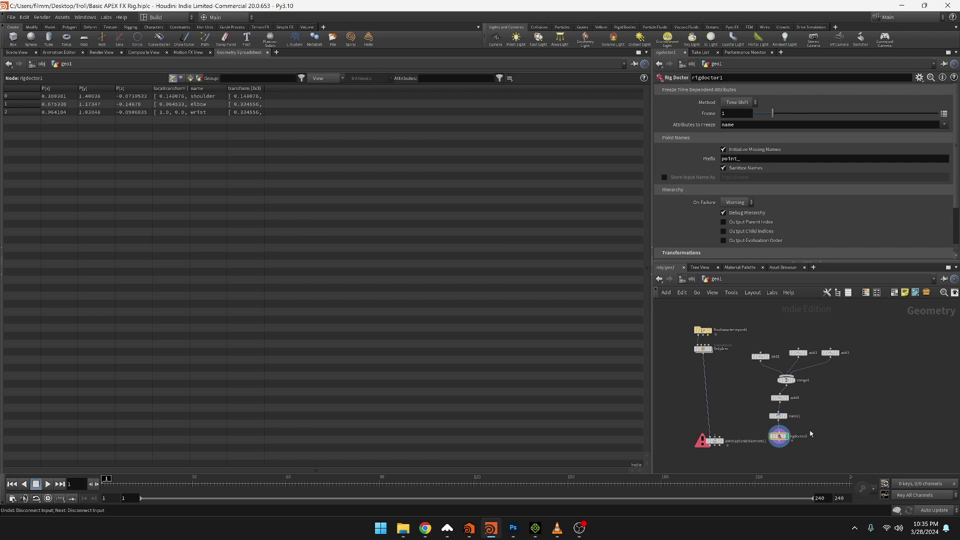
# Connect the Rig Doctor's skeleton to the Joint Capture Biharmonic node and display the captured arm in the Scene View
pyautogui.scroll(4, 810, 434)
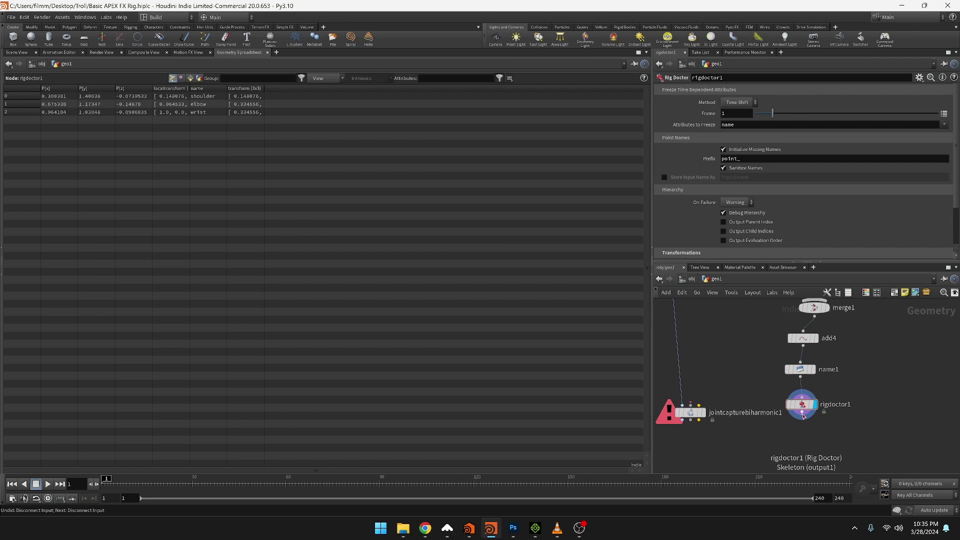
pyautogui.moveTo(802, 414); pyautogui.dragTo(691, 405)
pyautogui.moveTo(802, 414); pyautogui.dragTo(699, 405)
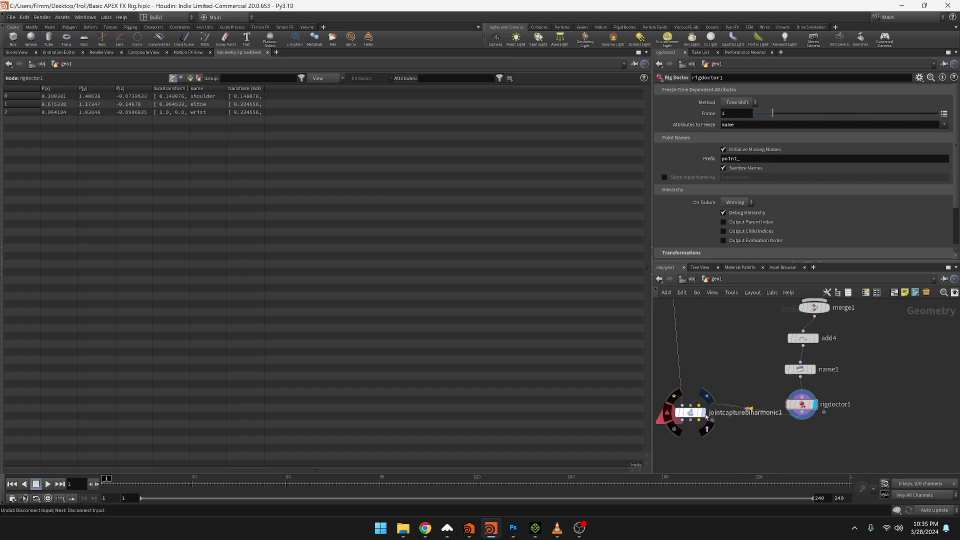
pyautogui.click(705, 415)
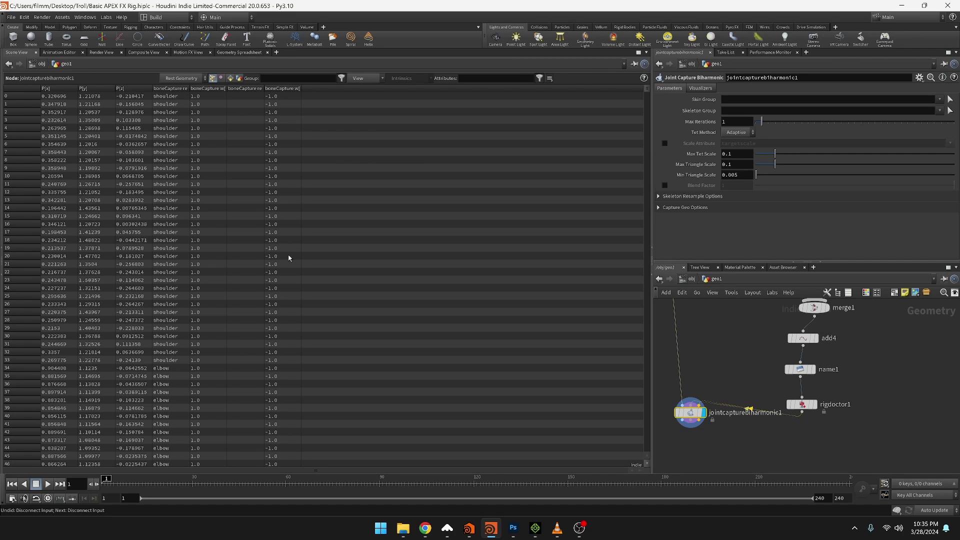
pyautogui.hotkey('alt', '1')
pyautogui.keyDown('alt'); pyautogui.moveTo(331, 261); pyautogui.dragTo(392, 300, button='right'); pyautogui.keyUp('alt')
pyautogui.keyDown('alt'); pyautogui.moveTo(392, 300); pyautogui.dragTo(264, 331, button='middle'); pyautogui.keyUp('alt')
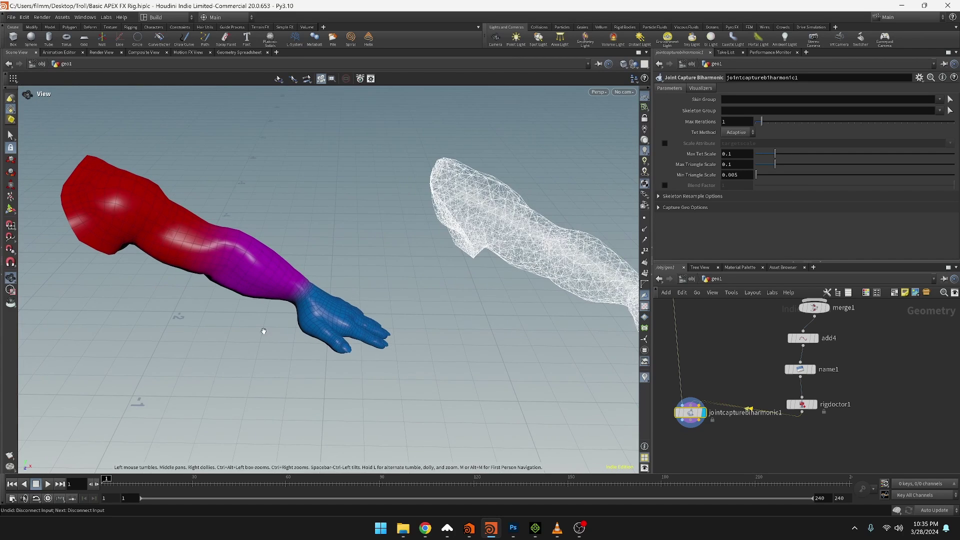
pyautogui.keyDown('alt'); pyautogui.moveTo(263, 331); pyautogui.dragTo(304, 317); pyautogui.keyUp('alt')
pyautogui.keyDown('alt'); pyautogui.moveTo(304, 317); pyautogui.dragTo(320, 327, button='right'); pyautogui.keyUp('alt')
# Create a Null node below the Joint Capture Biharmonic node and duplicate it beside the first
pyautogui.moveTo(742, 430); pyautogui.dragTo(725, 418, button='middle')
pyautogui.scroll(-5, 729, 412)
pyautogui.scroll(3, 709, 430)
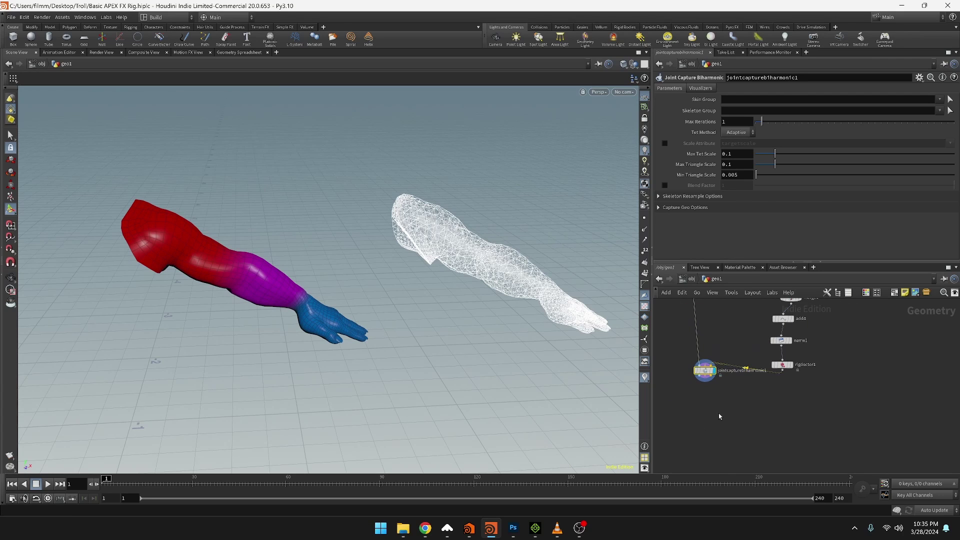
pyautogui.press('Tab')
pyautogui.write('null')
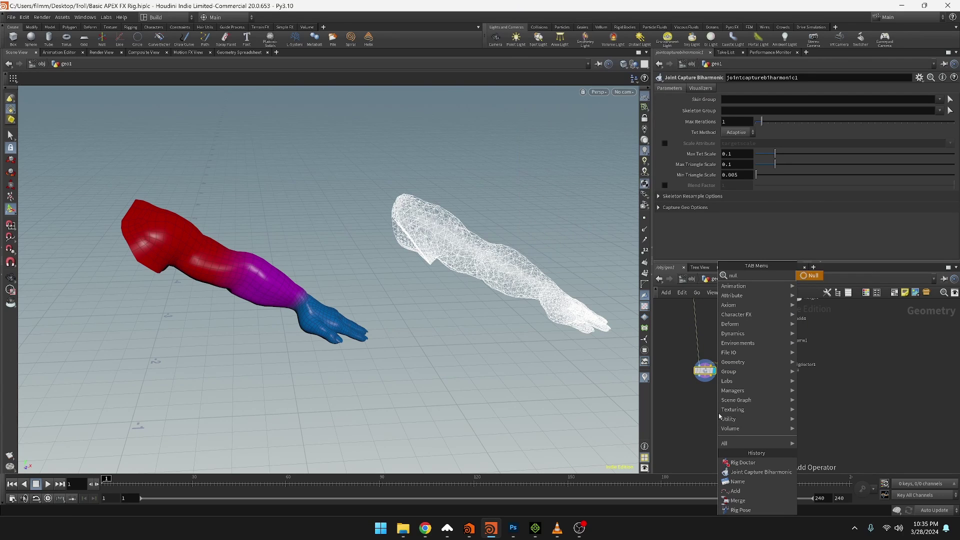
pyautogui.press('Return')
pyautogui.click(719, 414)
pyautogui.hotkey('ctrl', 'c')
pyautogui.hotkey('ctrl', 'v')
# Rename the first Null OUT_GEO and connect it to the first output of the Joint Capture Biharmonic node
pyautogui.doubleClick(733, 412)
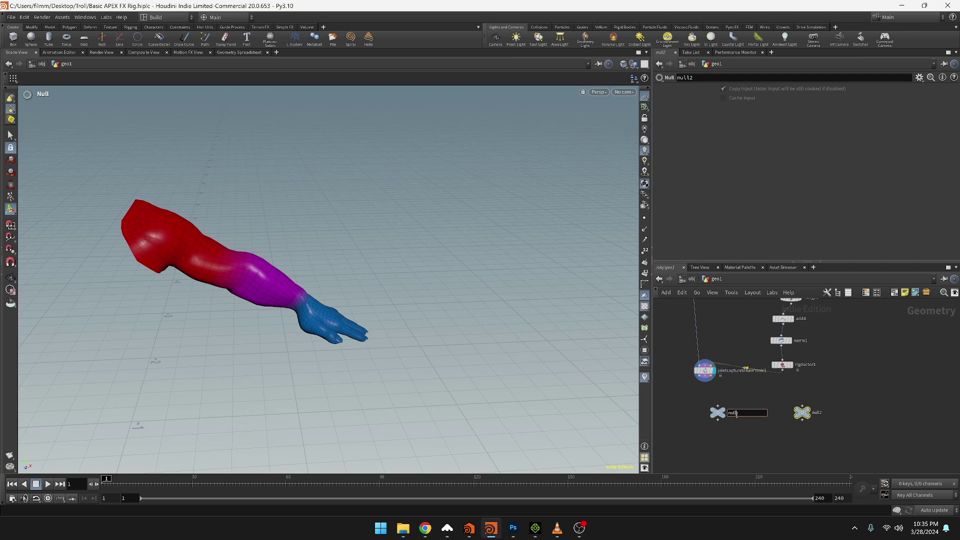
pyautogui.write('OUT_GEO')
pyautogui.press('Return')
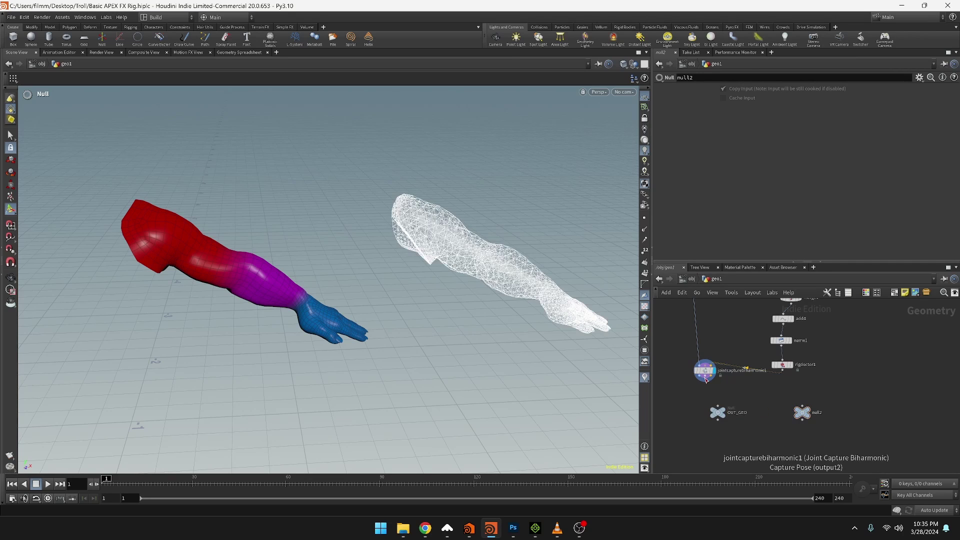
pyautogui.moveTo(720, 418); pyautogui.dragTo(701, 413)
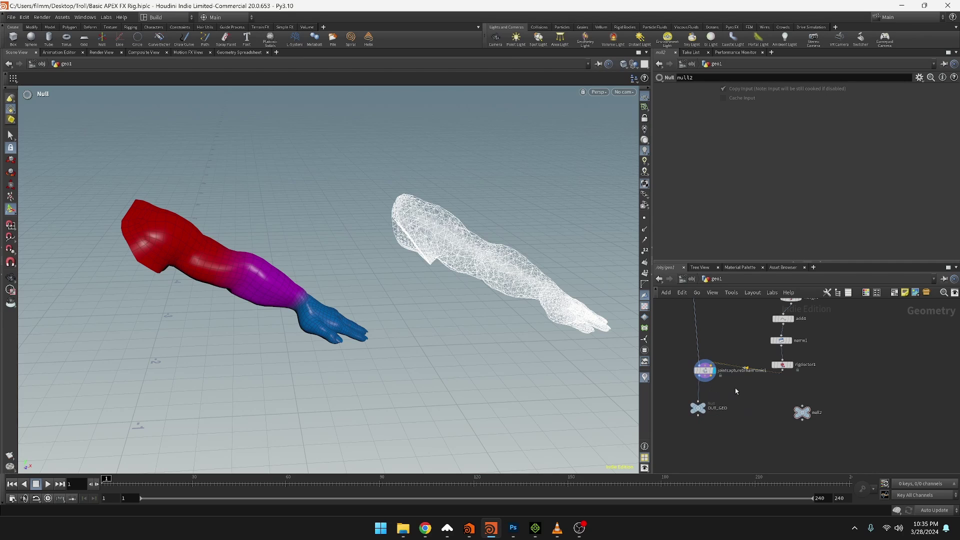
# Connect the Joint Capture Biharmonic's Capture Pose output to the second Null, rename it OUT_SKEL and display it
pyautogui.scroll(5, 736, 392)
pyautogui.moveTo(671, 364); pyautogui.dragTo(722, 408)
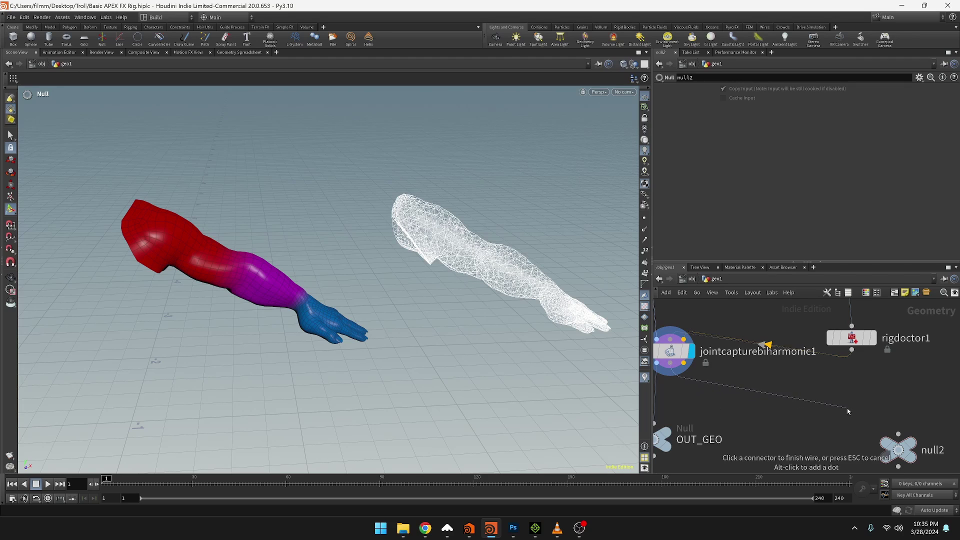
pyautogui.click(899, 434)
pyautogui.moveTo(902, 450); pyautogui.dragTo(823, 439)
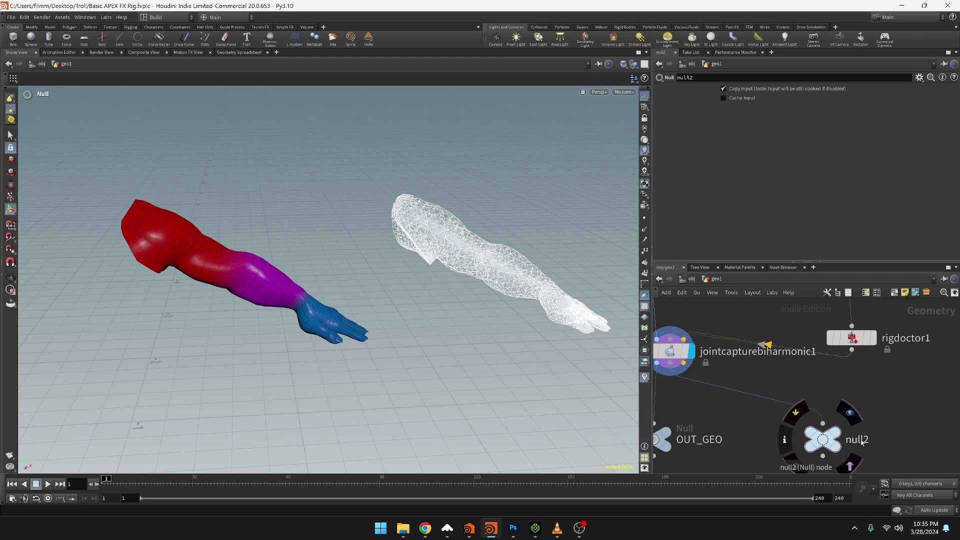
pyautogui.doubleClick(858, 439)
pyautogui.write('OUT_SKEL')
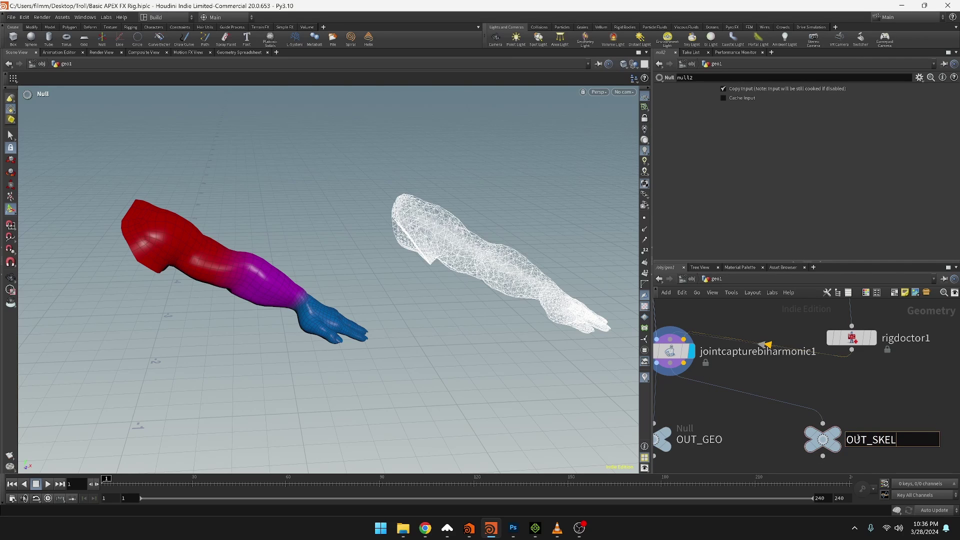
pyautogui.press('Return')
pyautogui.click(835, 432)
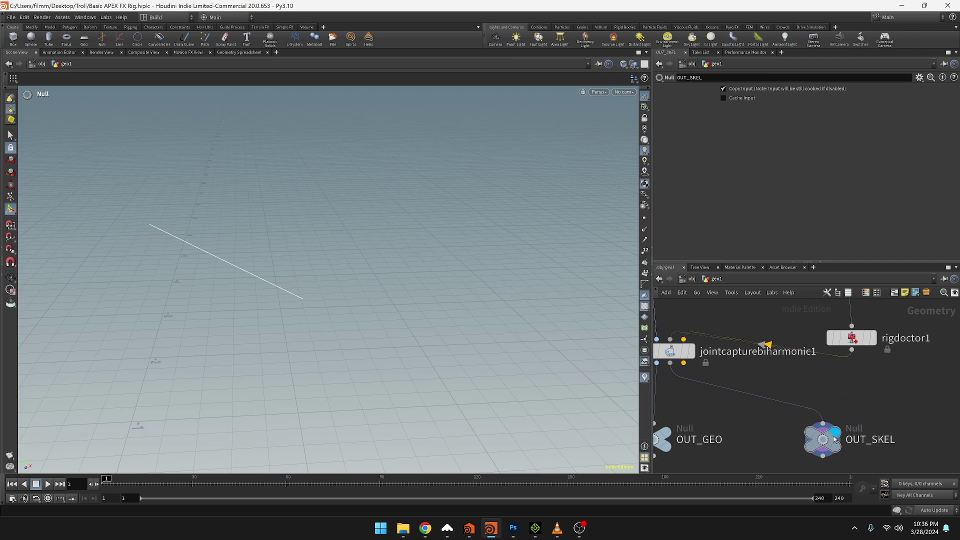
pyautogui.keyDown('alt'); pyautogui.moveTo(457, 396); pyautogui.dragTo(307, 392); pyautogui.keyUp('alt')
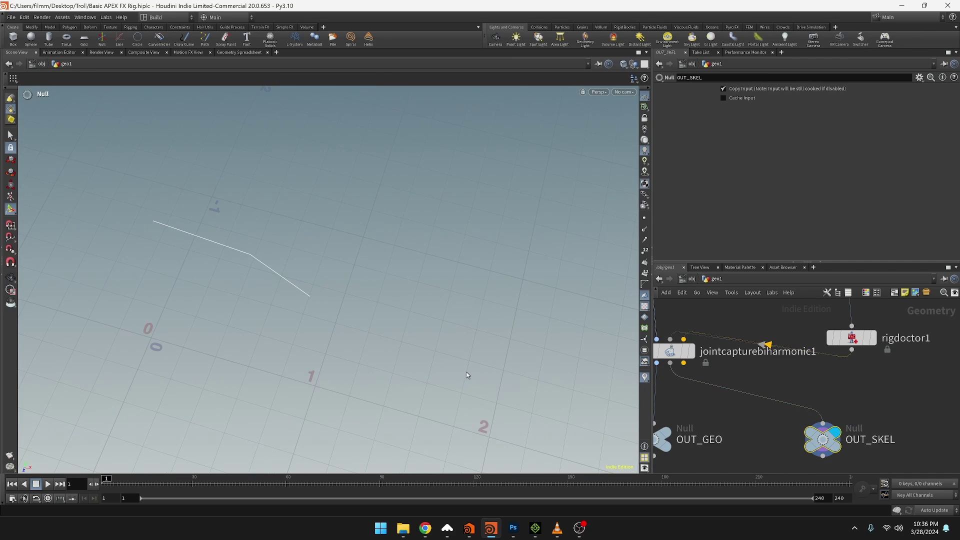
# Create a Pack Folder node below the two Nulls and connect OUT_GEO and OUT_SKEL to it
pyautogui.moveTo(768, 440); pyautogui.dragTo(815, 390, button='middle')
pyautogui.scroll(-4, 760, 414)
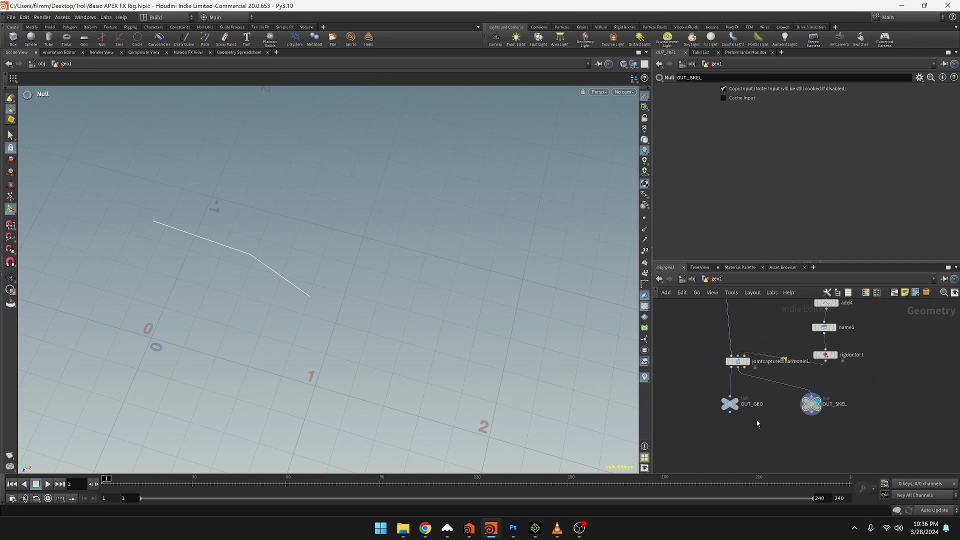
pyautogui.moveTo(759, 424); pyautogui.dragTo(760, 398, button='middle')
pyautogui.scroll(2, 767, 404)
pyautogui.scroll(-1, 768, 406)
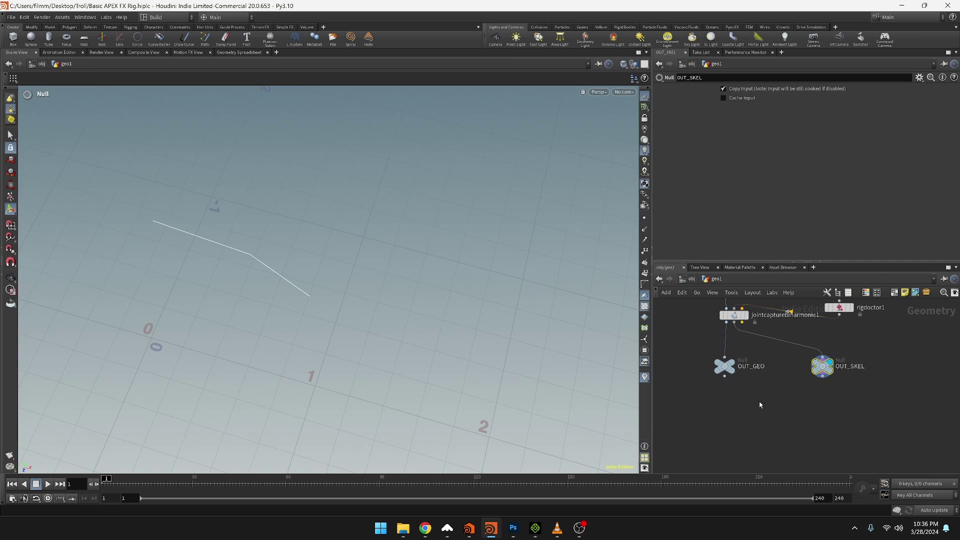
pyautogui.press('Tab')
pyautogui.write('packf')
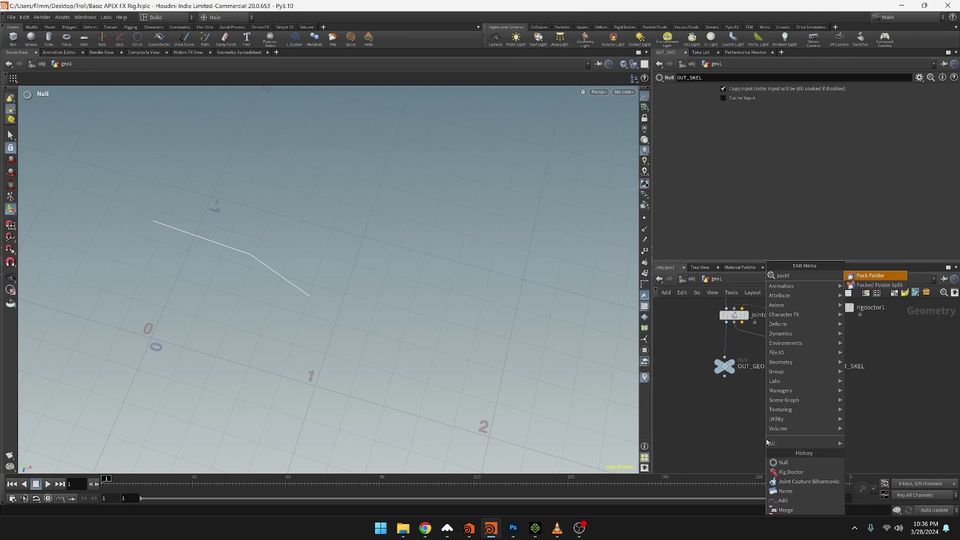
pyautogui.press('Return')
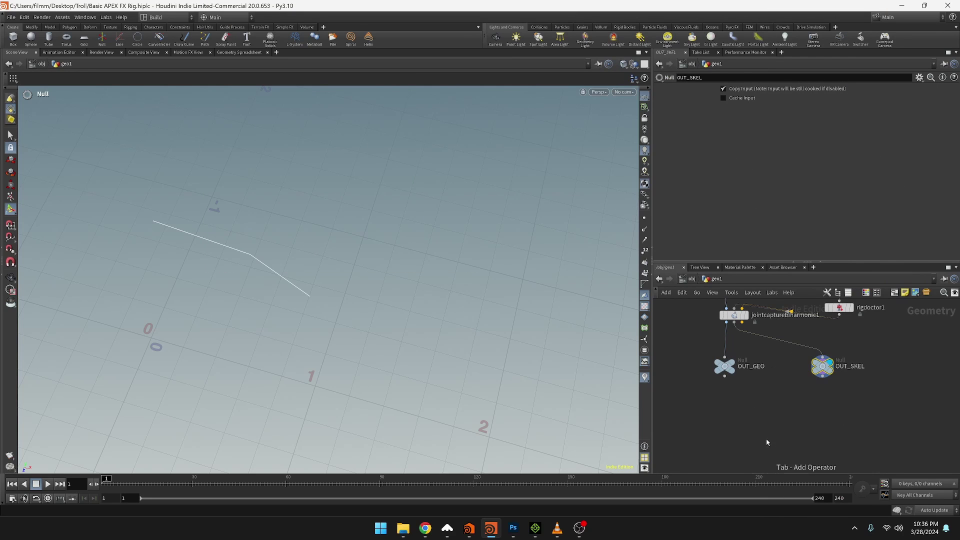
pyautogui.click(765, 438)
pyautogui.moveTo(725, 379); pyautogui.dragTo(765, 432)
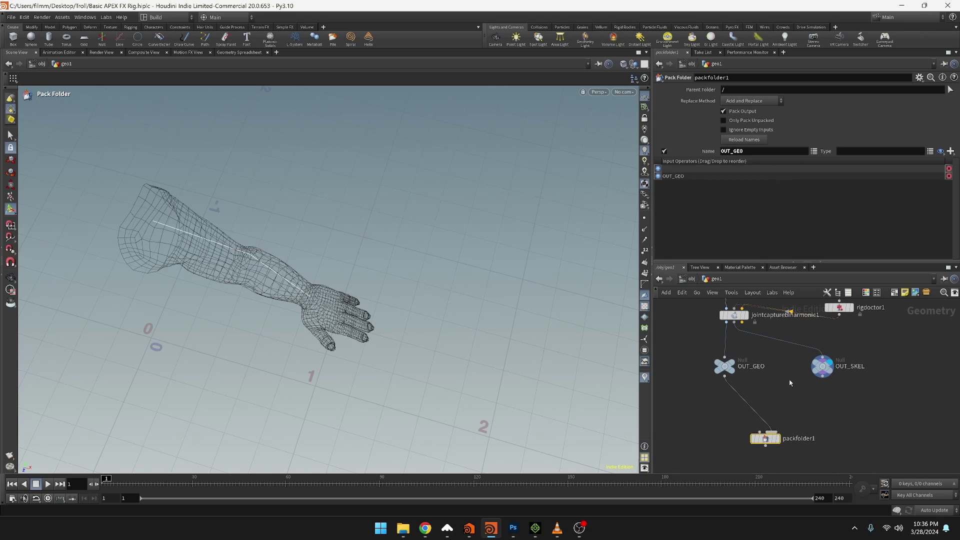
pyautogui.moveTo(823, 379); pyautogui.dragTo(777, 439)
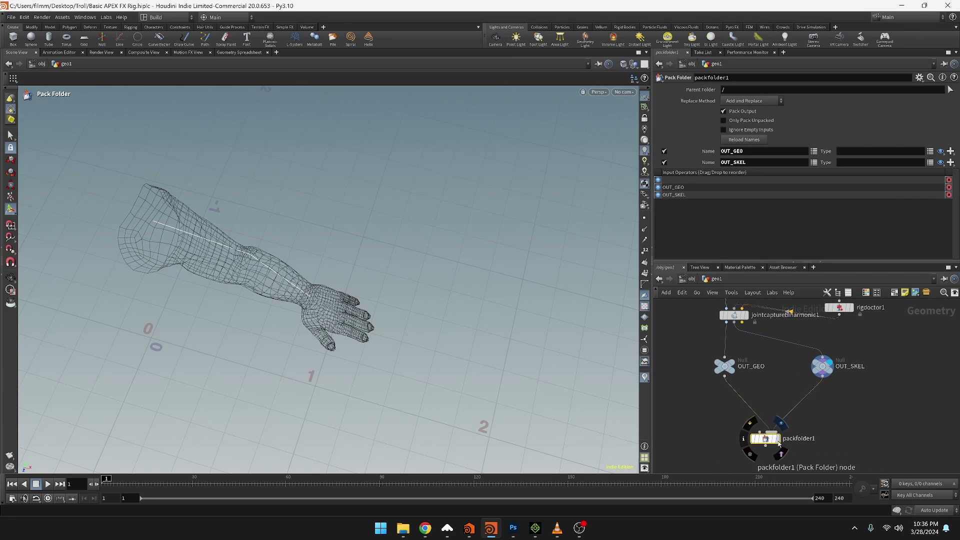
# Name the Pack Folder's OUT_GEO entry Base and set its type to Shape (shp)
pyautogui.click(764, 153)
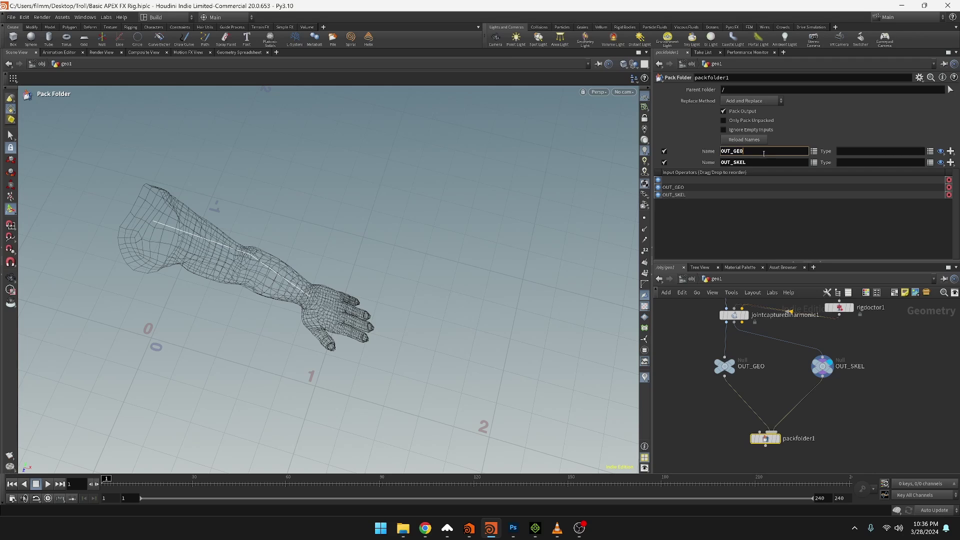
pyautogui.doubleClick(763, 153)
pyautogui.write('Base')
pyautogui.press('Tab')
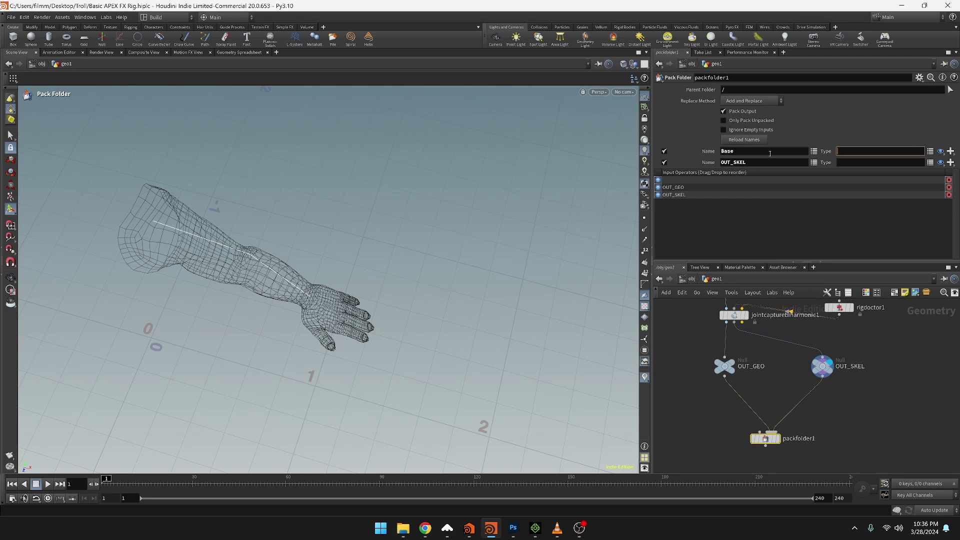
pyautogui.click(930, 151)
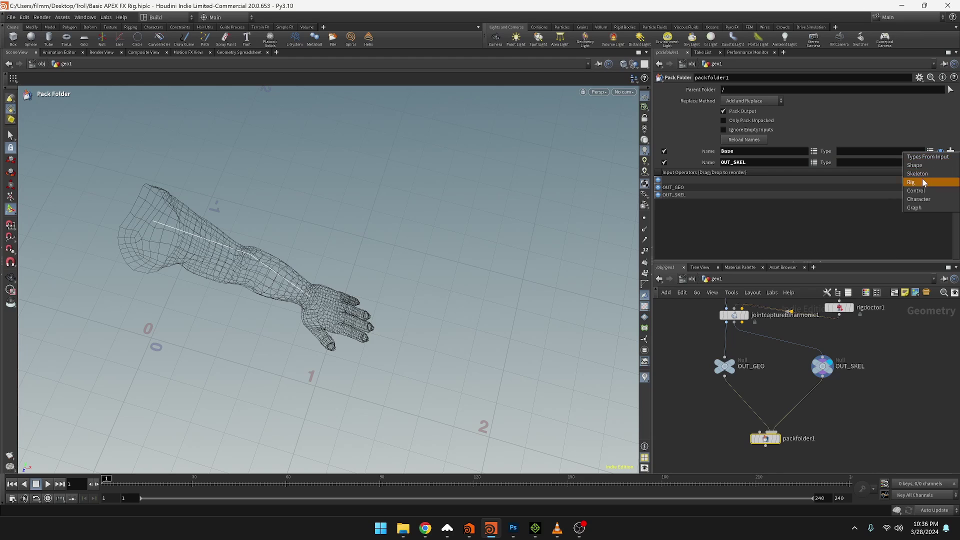
pyautogui.click(916, 165)
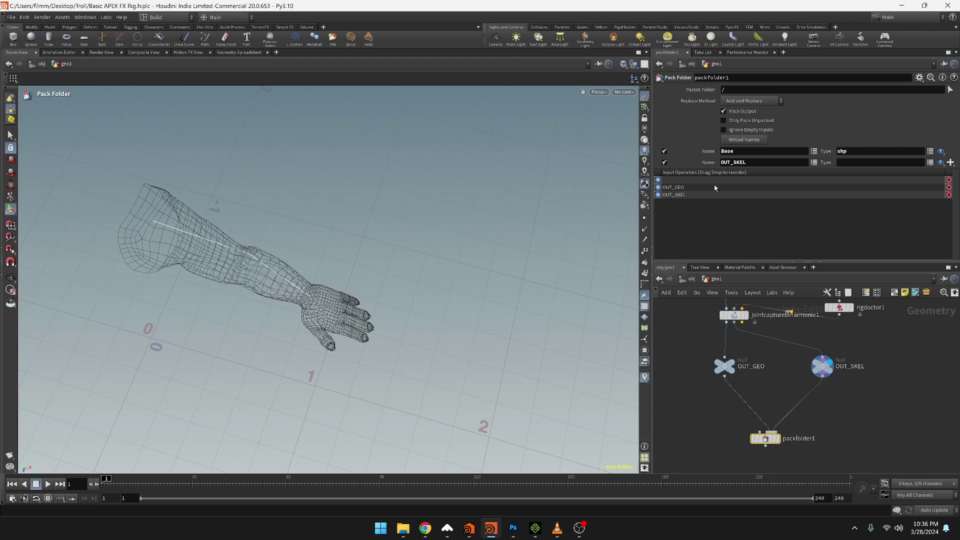
# Name the Pack Folder's OUT_SKEL entry Base, set its type to skel and display the Pack Folder node
pyautogui.moveTo(820, 368)
pyautogui.doubleClick(752, 163)
pyautogui.write('base')
pyautogui.press('Tab')
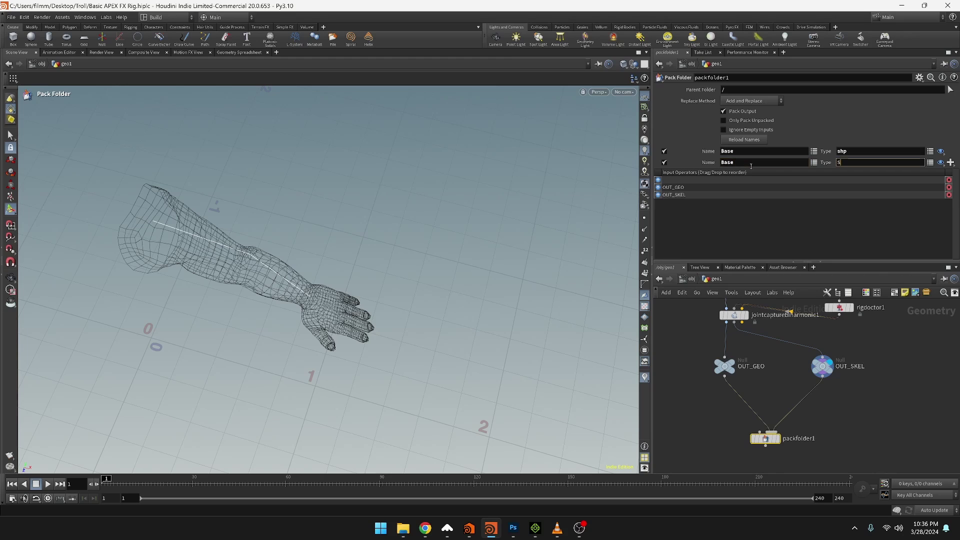
pyautogui.write('Skel')
pyautogui.press('Return')
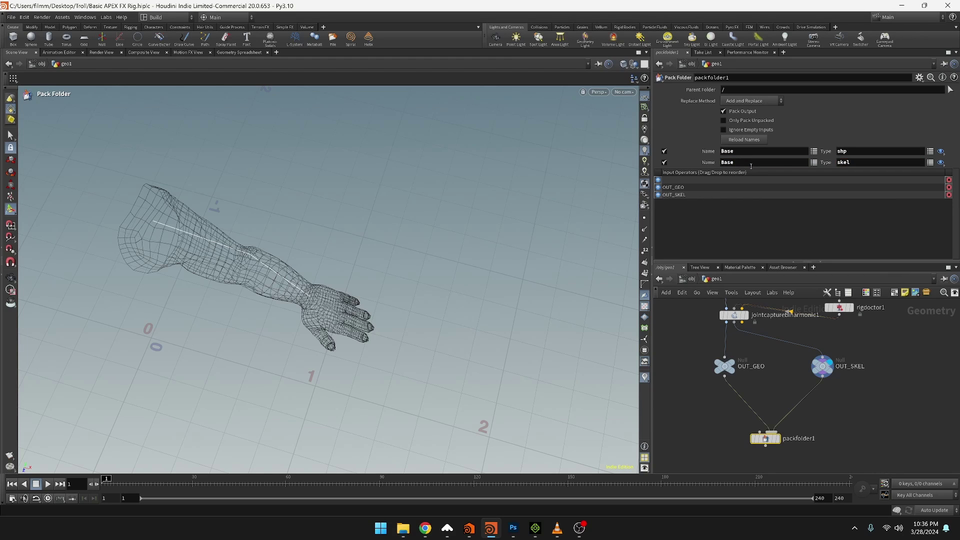
pyautogui.click(930, 162)
pyautogui.click(922, 185)
pyautogui.click(775, 439)
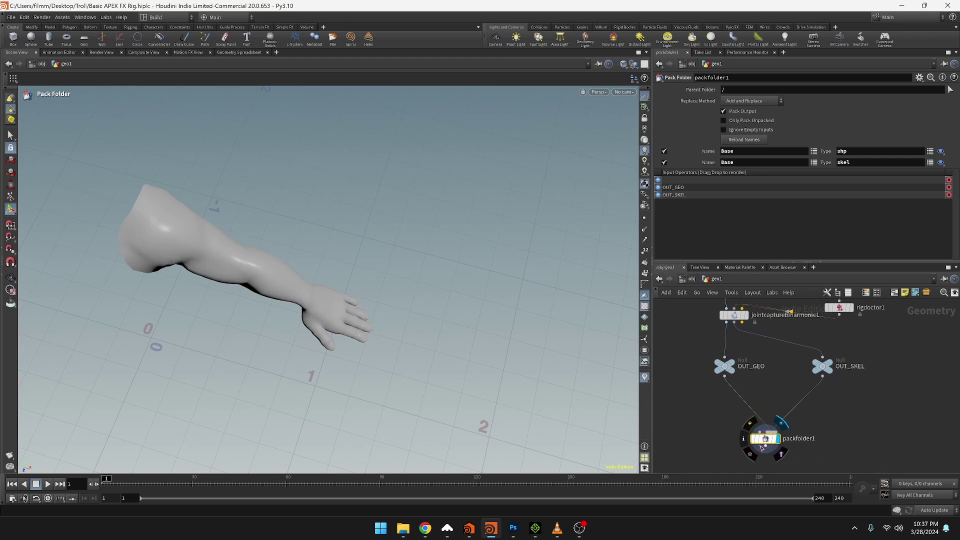
# Add an APEX Autorig Component node below the Pack Folder, connected to its output, and display it
pyautogui.moveTo(840, 439); pyautogui.dragTo(854, 381, button='middle')
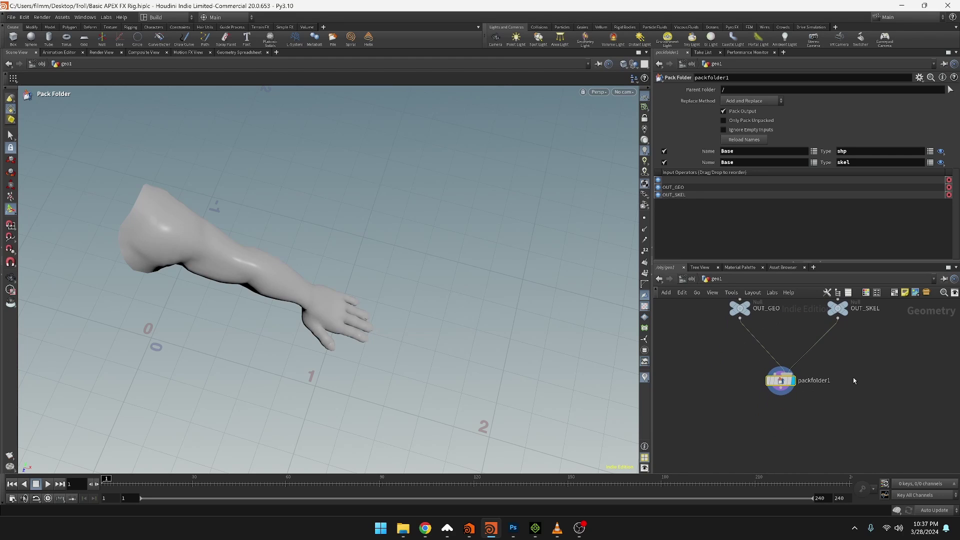
pyautogui.press('Tab')
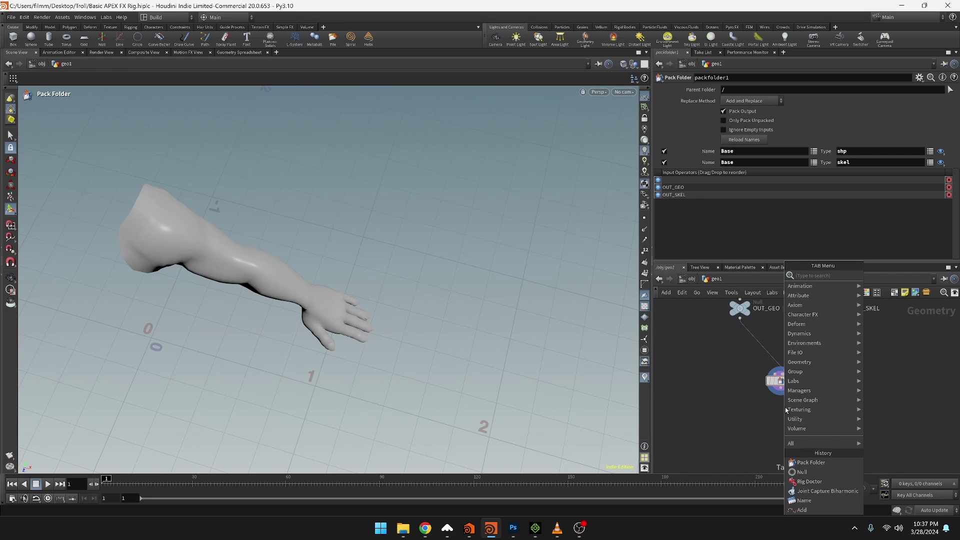
pyautogui.write('a')
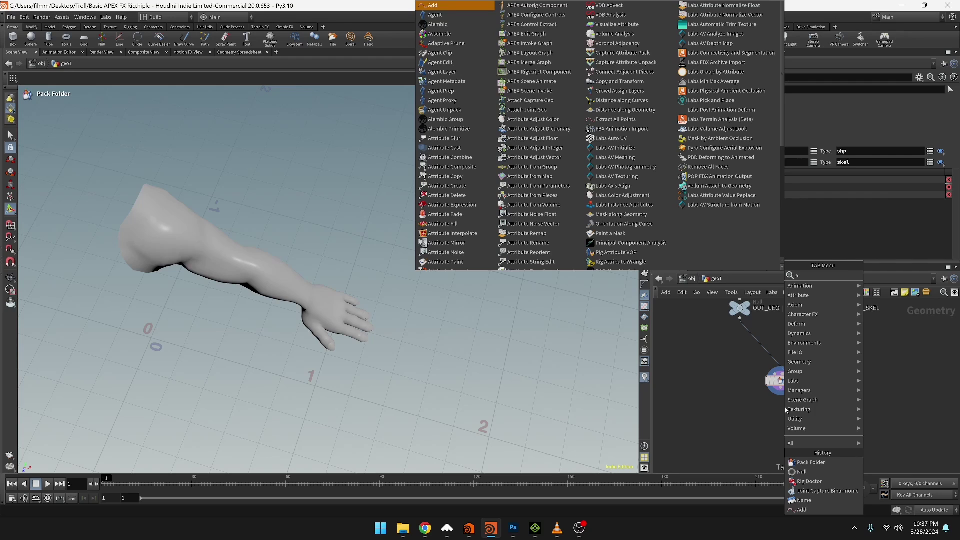
pyautogui.write('pex a')
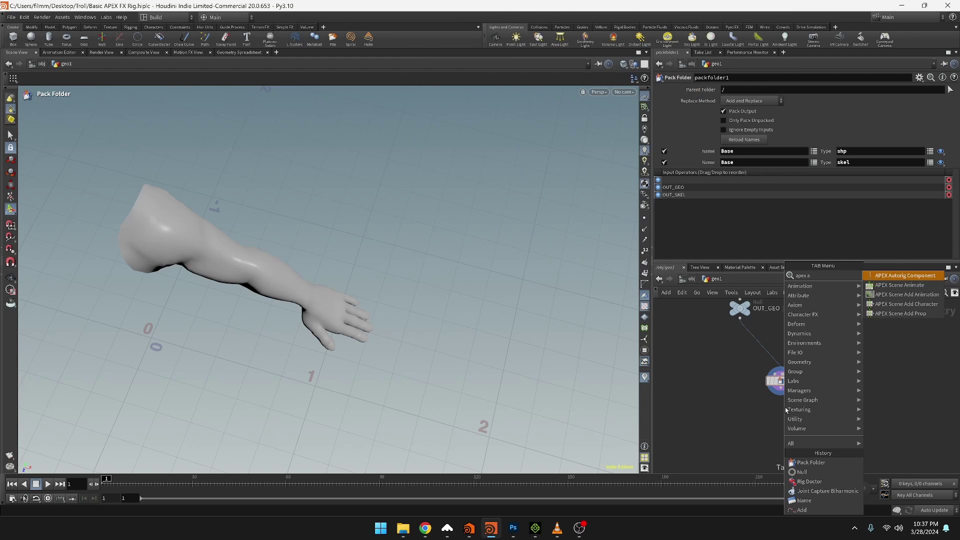
pyautogui.press('Return')
pyautogui.click(780, 403)
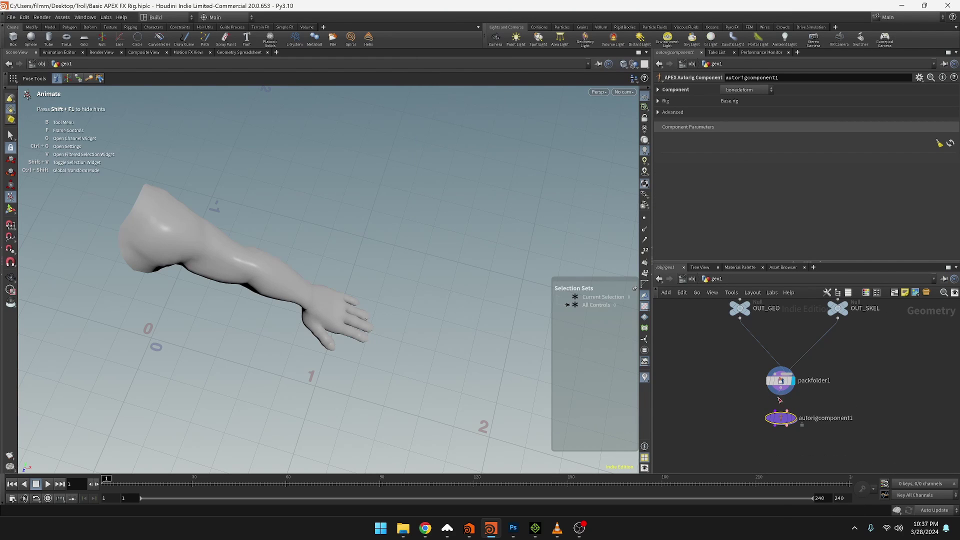
pyautogui.click(793, 418)
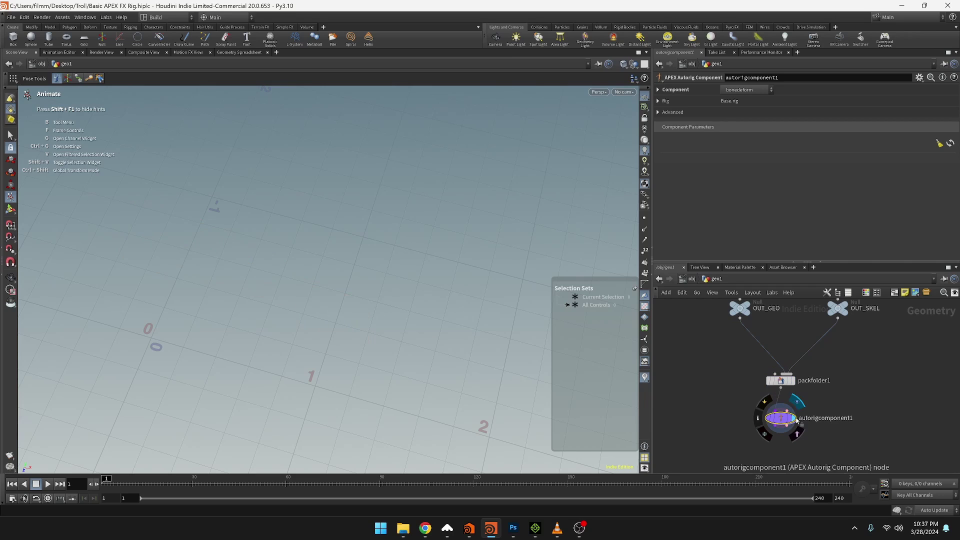
# Rename the Autorig Component node FK and set its component to fktransform
pyautogui.doubleClick(820, 418)
pyautogui.write('F')
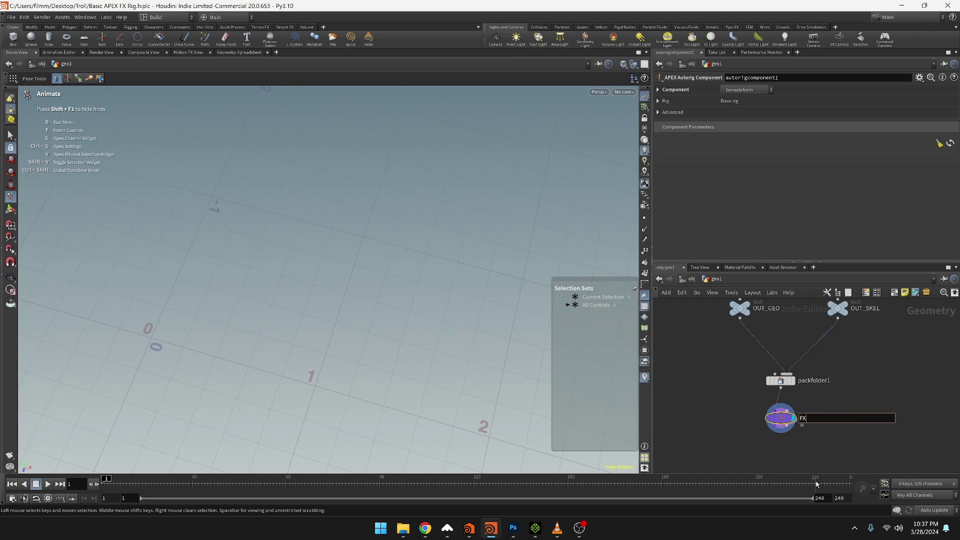
pyautogui.write('K')
pyautogui.press('Return')
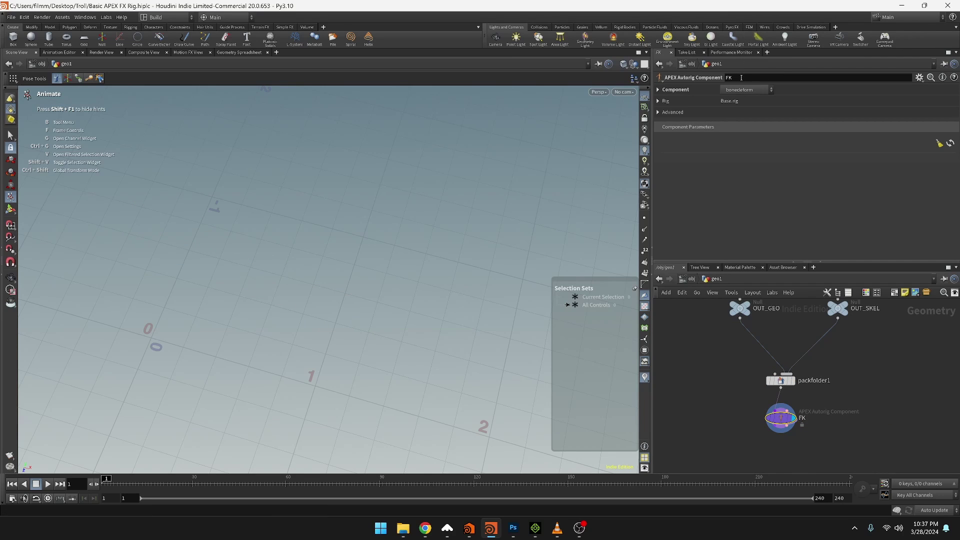
pyautogui.click(749, 90)
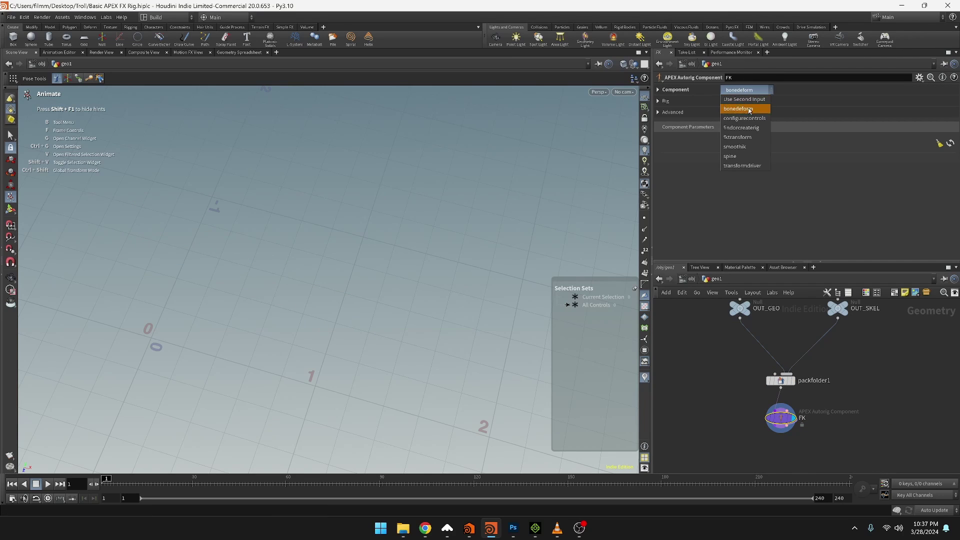
pyautogui.click(746, 146)
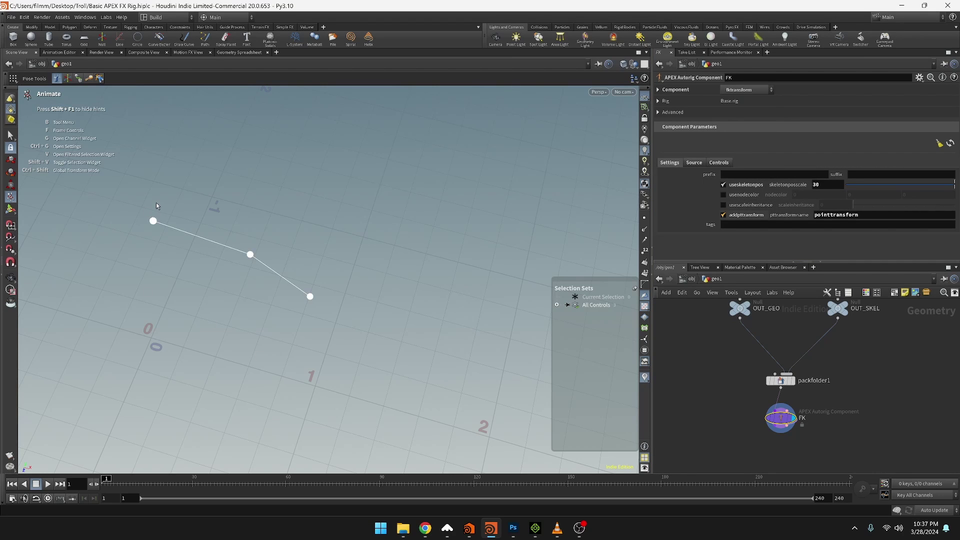
# Test the FK controls in the viewport by rotating all three joints together, and undo the rotation
pyautogui.moveTo(326, 313); pyautogui.dragTo(326, 320)
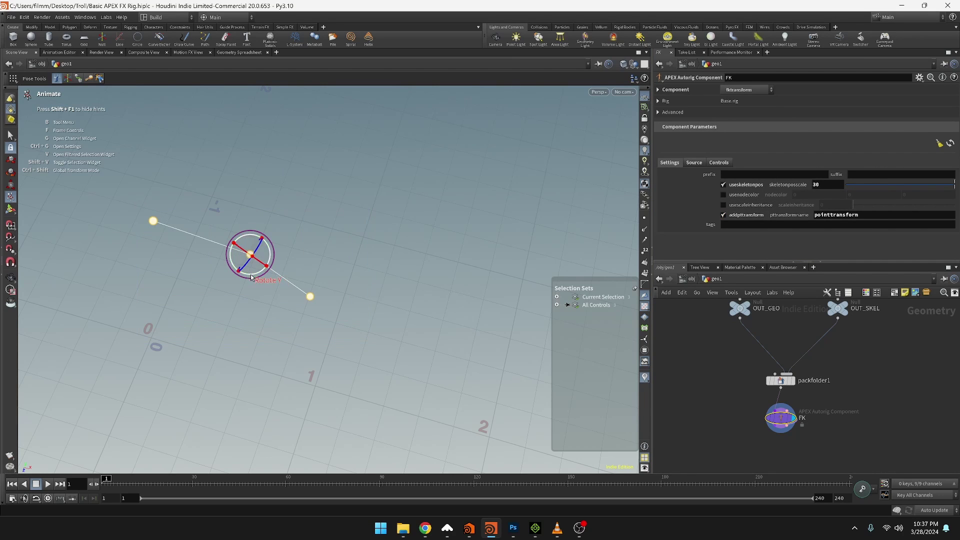
pyautogui.moveTo(251, 275); pyautogui.dragTo(237, 307)
pyautogui.hotkey('ctrl', 'z')
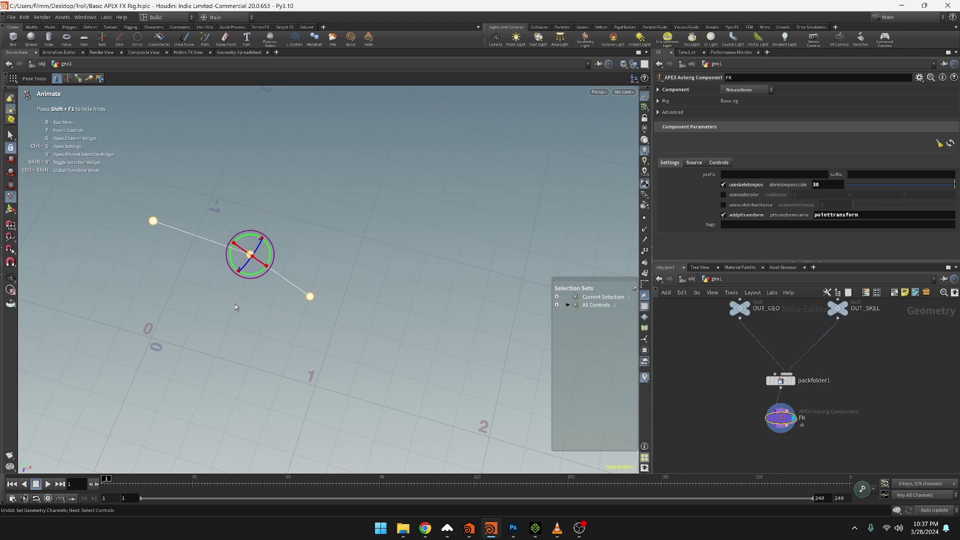
pyautogui.keyDown('alt'); pyautogui.moveTo(383, 371); pyautogui.dragTo(405, 335); pyautogui.keyUp('alt')
pyautogui.keyDown('alt'); pyautogui.moveTo(437, 362); pyautogui.dragTo(355, 360); pyautogui.keyUp('alt')
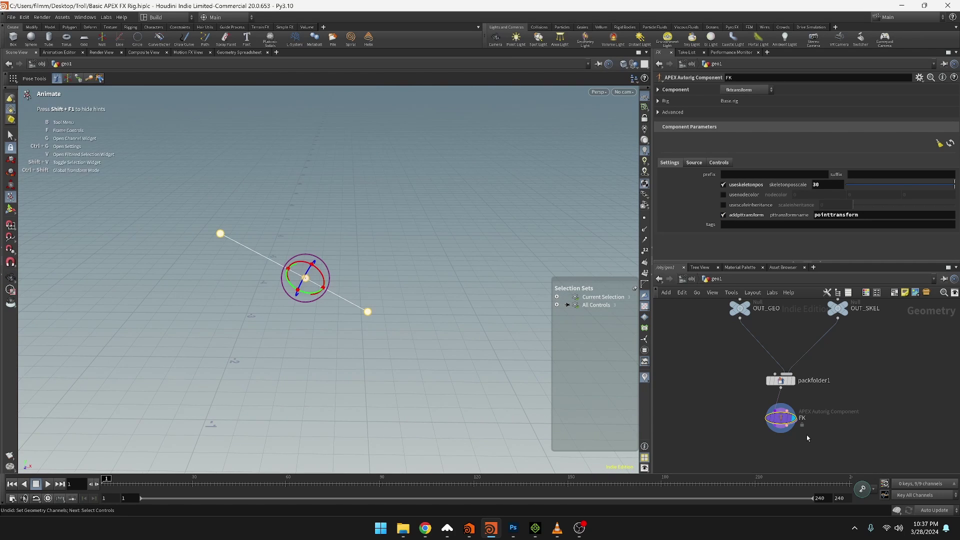
# Add a second APEX Autorig Component with the bonedeform component, connected to the FK node's CharacterStream output, and display it
pyautogui.moveTo(786, 420)
pyautogui.moveTo(839, 404); pyautogui.dragTo(854, 390, button='middle')
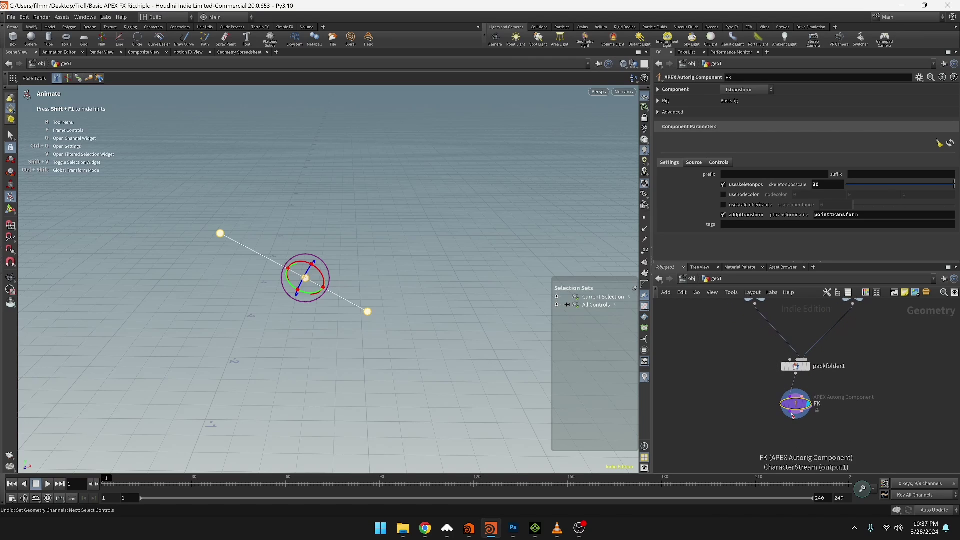
pyautogui.moveTo(795, 418); pyautogui.dragTo(785, 429)
pyautogui.write('auto')
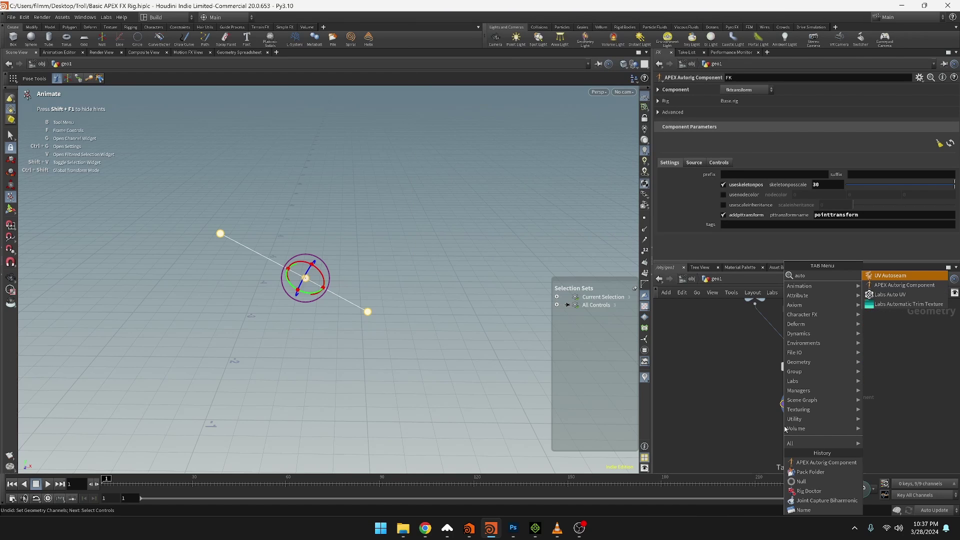
pyautogui.press('Down')
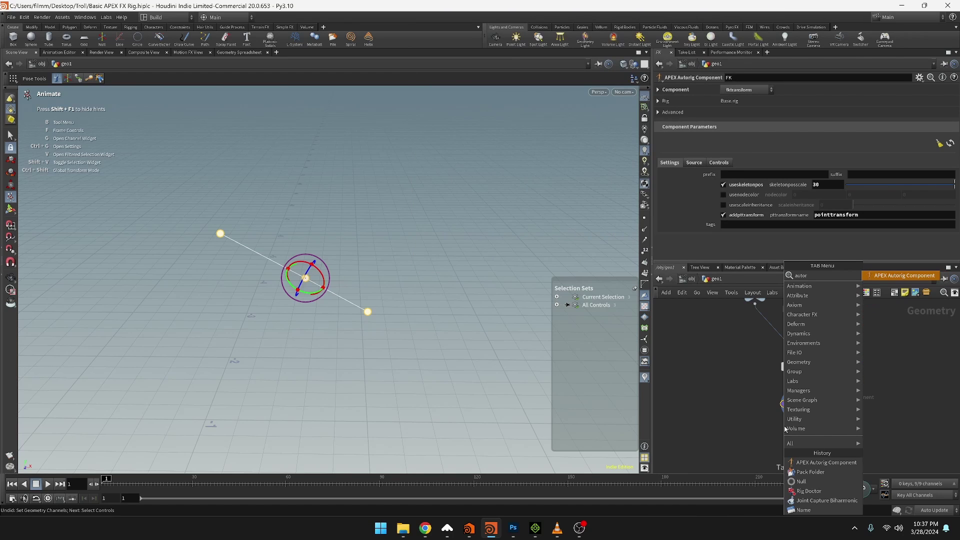
pyautogui.press('Return')
pyautogui.click(790, 428)
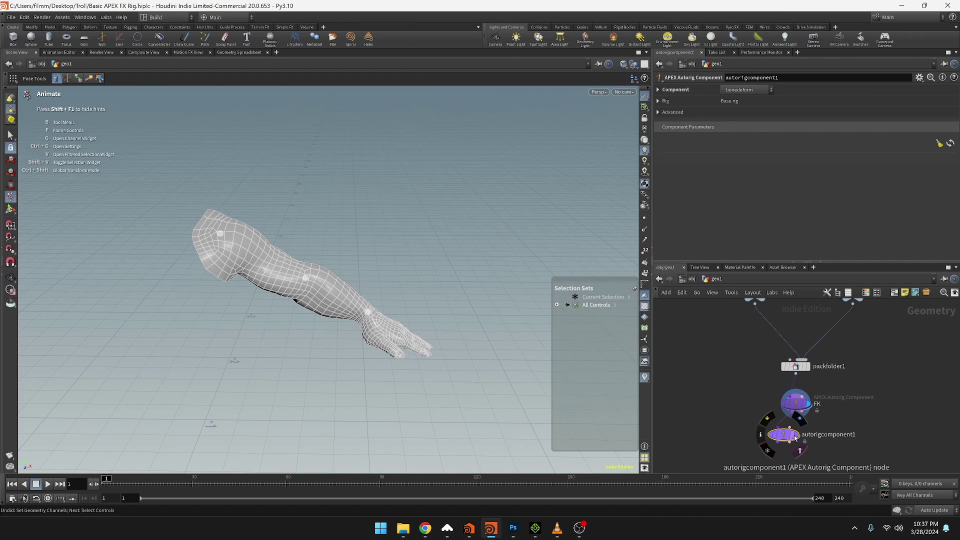
pyautogui.click(795, 435)
pyautogui.moveTo(788, 435); pyautogui.dragTo(787, 433)
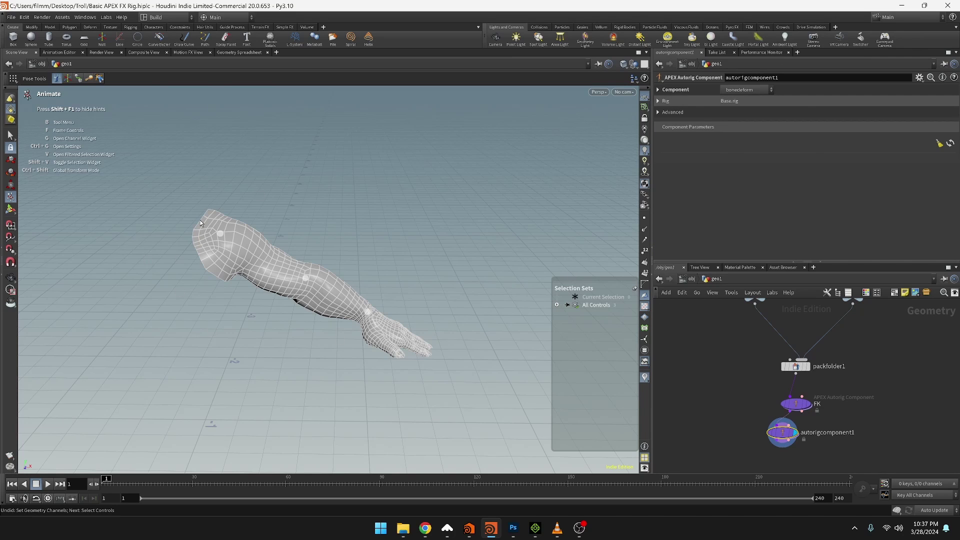
# Select all the arm controls, try rotating them to test the mesh deformation, and undo the rotation
pyautogui.moveTo(202, 222); pyautogui.dragTo(384, 360)
pyautogui.moveTo(315, 299); pyautogui.dragTo(270, 315)
pyautogui.hotkey('ctrl', 'z')
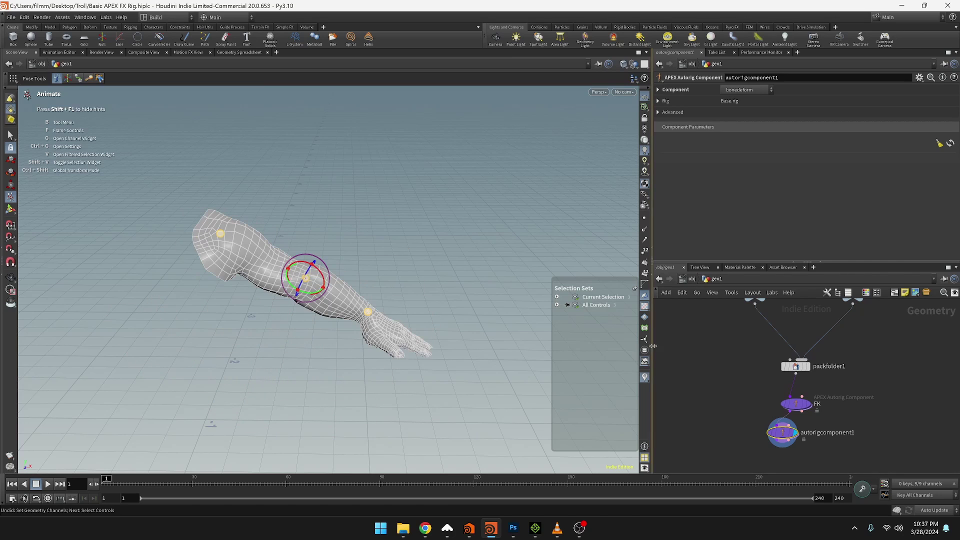
# Align the second Autorig Component under FK and add a displayed APEX Scene Animate node connected below it
pyautogui.moveTo(783, 438); pyautogui.dragTo(785, 402, button='middle')
pyautogui.moveTo(785, 402); pyautogui.dragTo(797, 398)
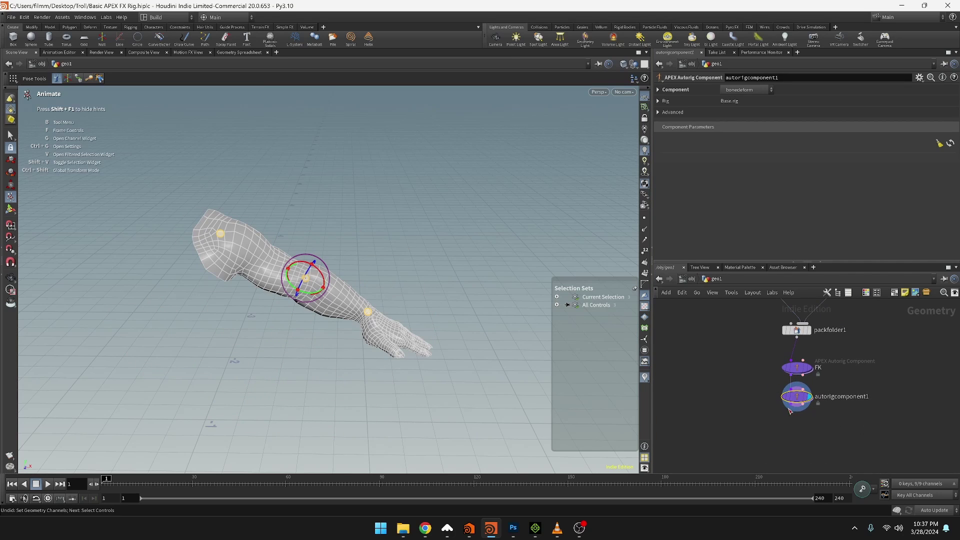
pyautogui.press('Tab')
pyautogui.write('scene')
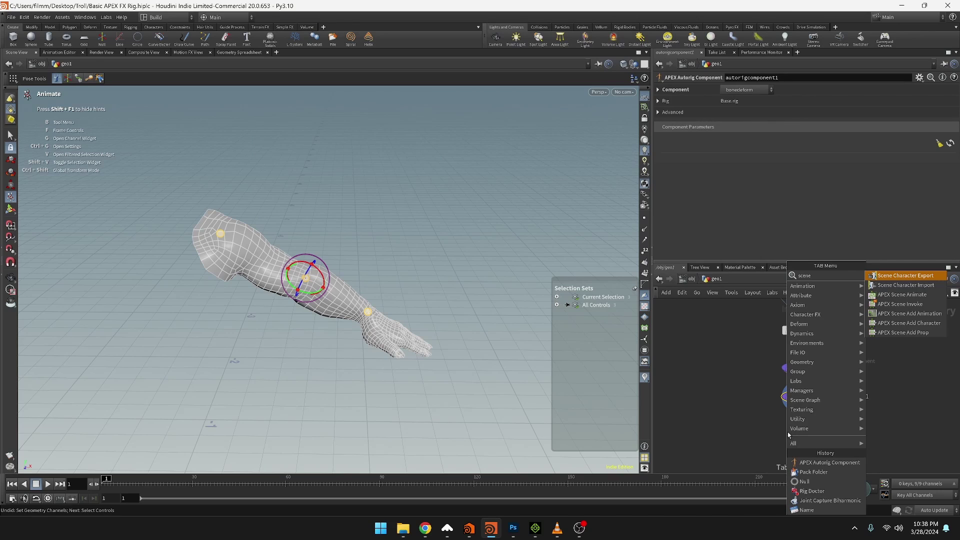
pyautogui.press('Down')
pyautogui.press('Down')
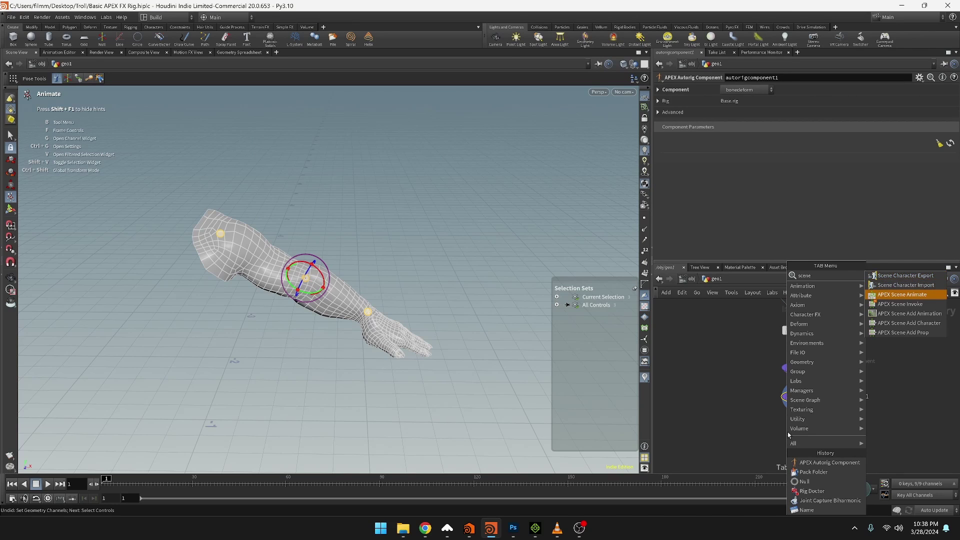
pyautogui.press('Return')
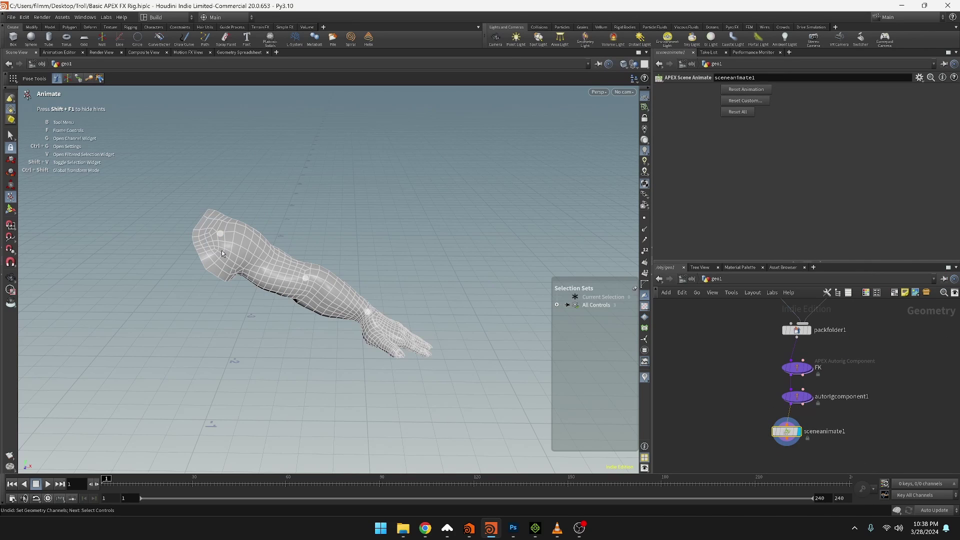
# Select all the arm controls and key their rest pose at frames 1 and 48
pyautogui.moveTo(193, 203); pyautogui.dragTo(438, 382)
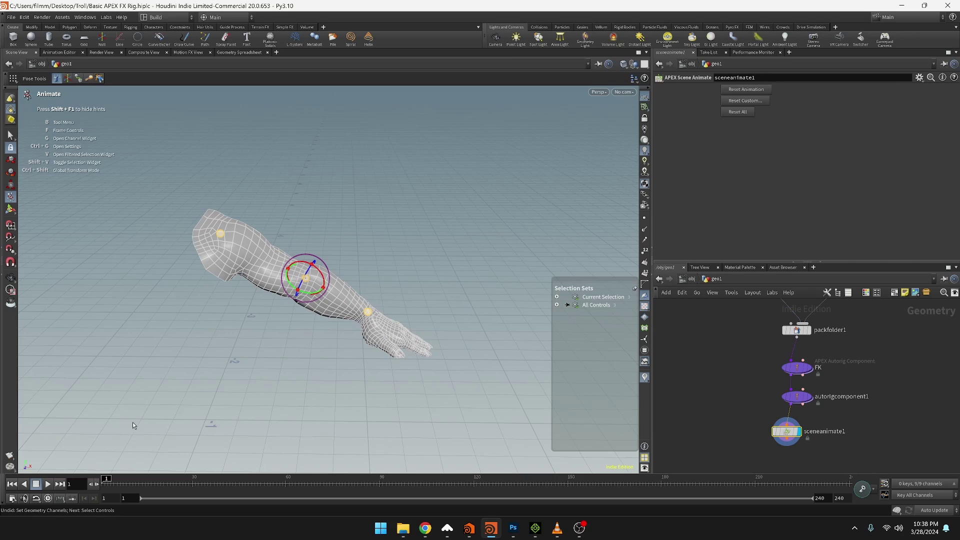
pyautogui.press('k')
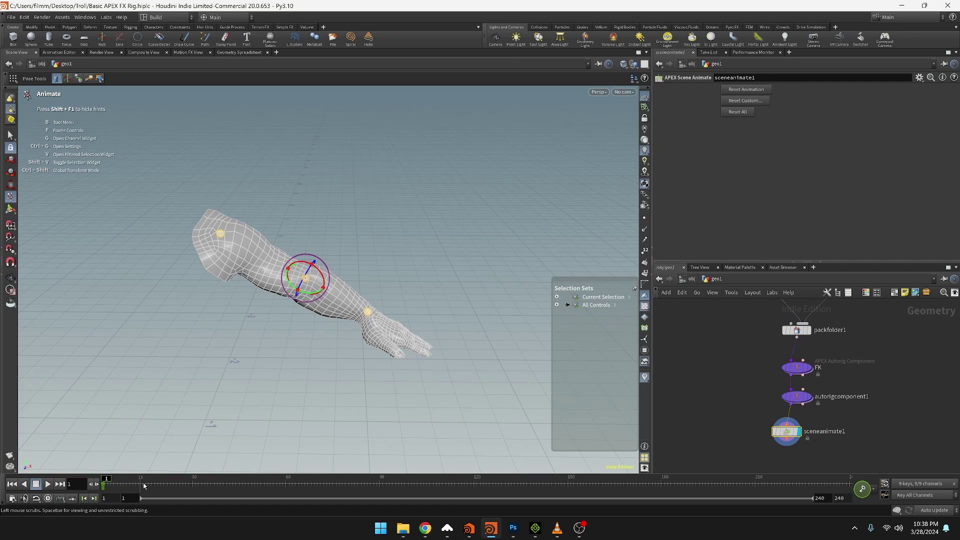
pyautogui.click(176, 491)
pyautogui.click(249, 487)
pyautogui.press('k')
# At frame 24, rotate the selected arm controls so the arm curls inward, and key the pose
pyautogui.click(175, 483)
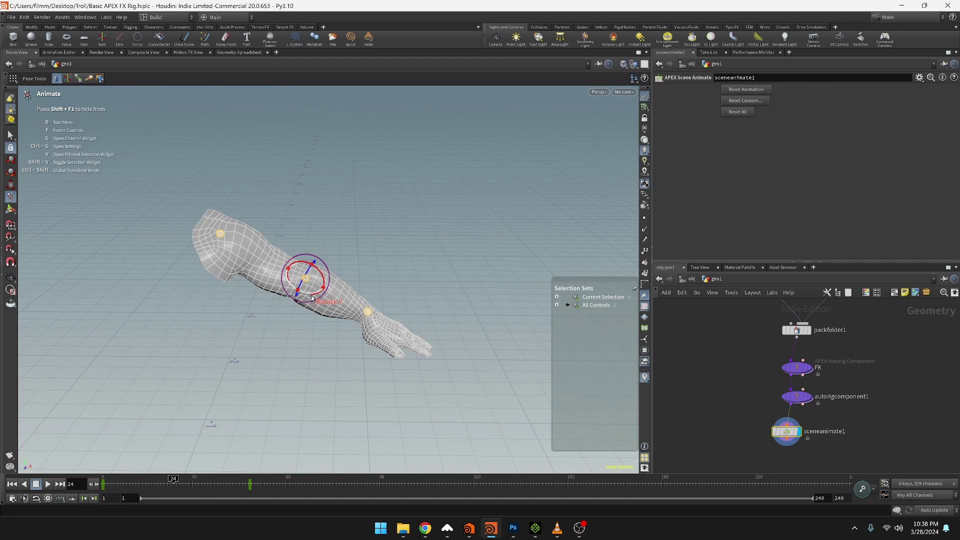
pyautogui.moveTo(311, 298); pyautogui.dragTo(271, 297)
pyautogui.press('k')
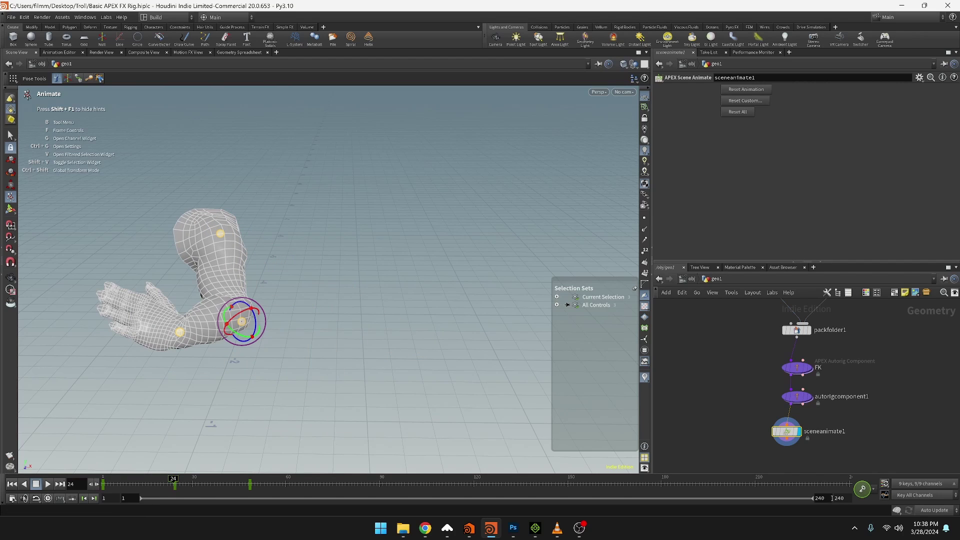
# Set the timeline's end frame to 48 and play the arm animation from frame 1 in real time
pyautogui.click(826, 499)
pyautogui.write('48')
pyautogui.press('Return')
pyautogui.click(12, 484)
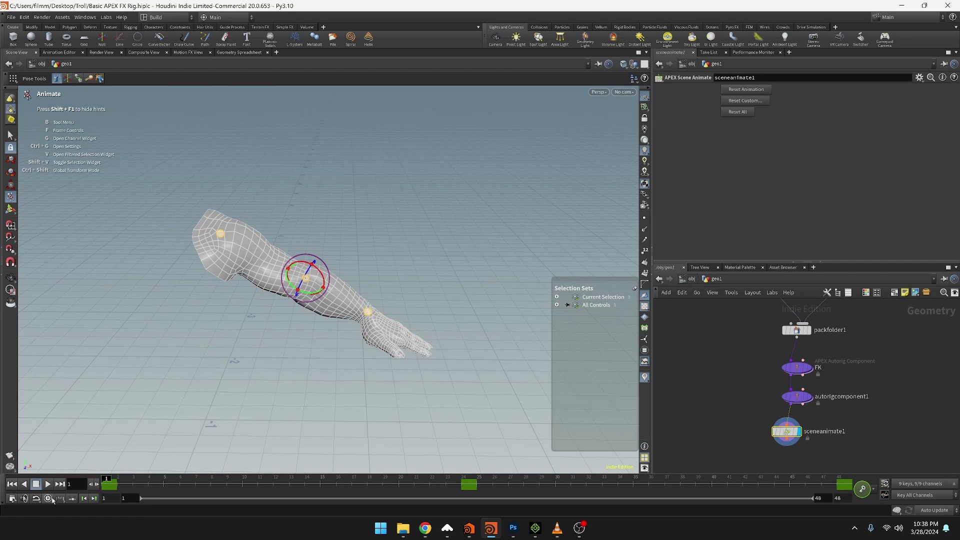
pyautogui.click(48, 484)
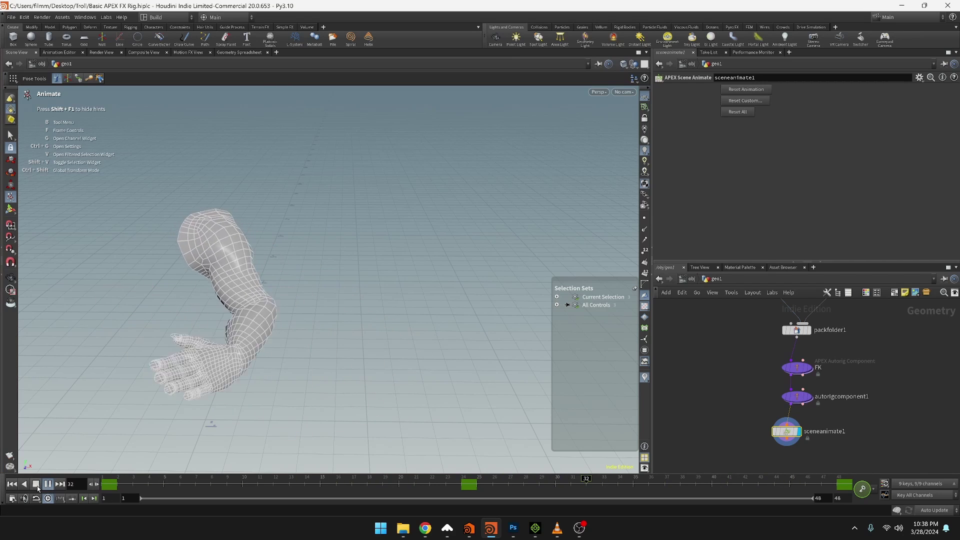
pyautogui.click(36, 484)
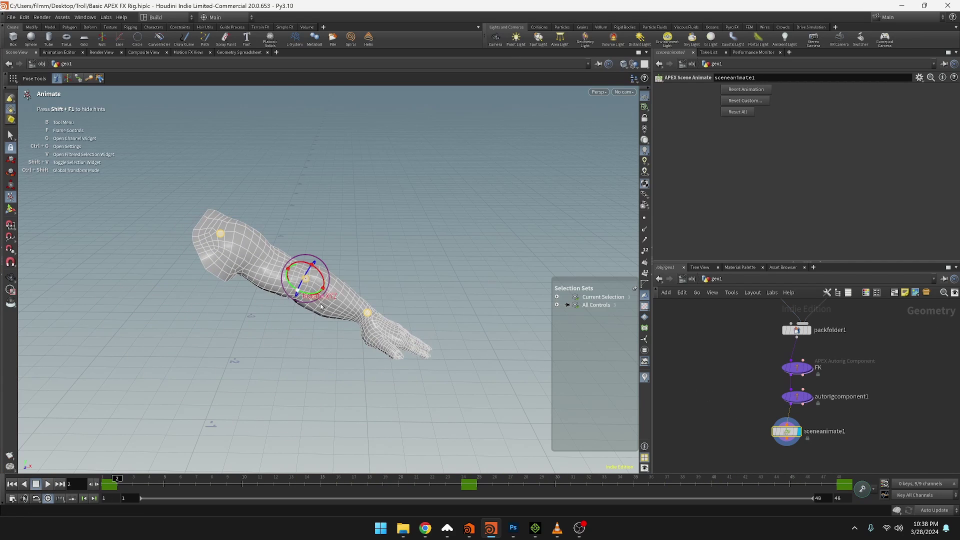
# Add an APEX Scene Invoke node connected below the Scene Animate node and place it slightly to its lower left
pyautogui.press('Escape')
pyautogui.moveTo(298, 325); pyautogui.dragTo(205, 339)
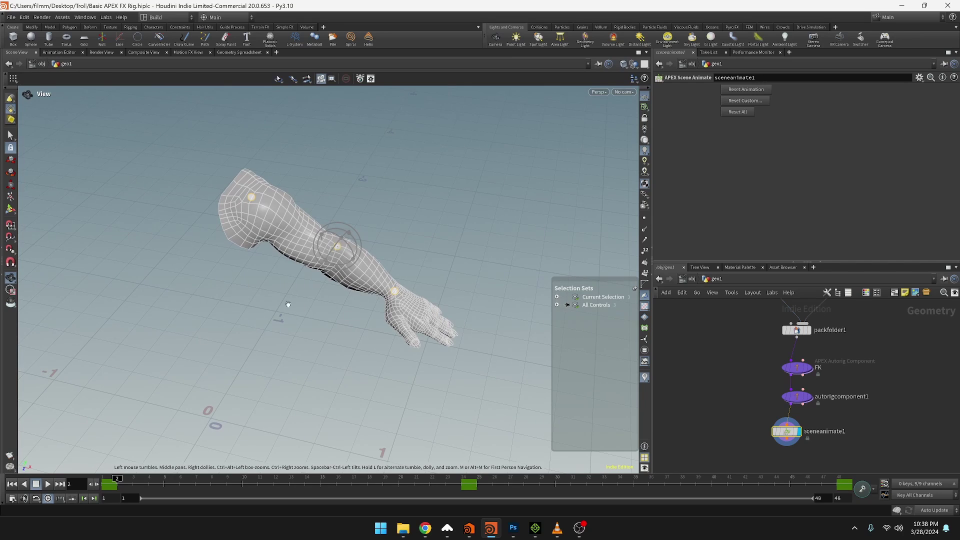
pyautogui.moveTo(285, 304); pyautogui.dragTo(225, 289, button='middle')
pyautogui.press('Return')
pyautogui.scroll(-4, 695, 377)
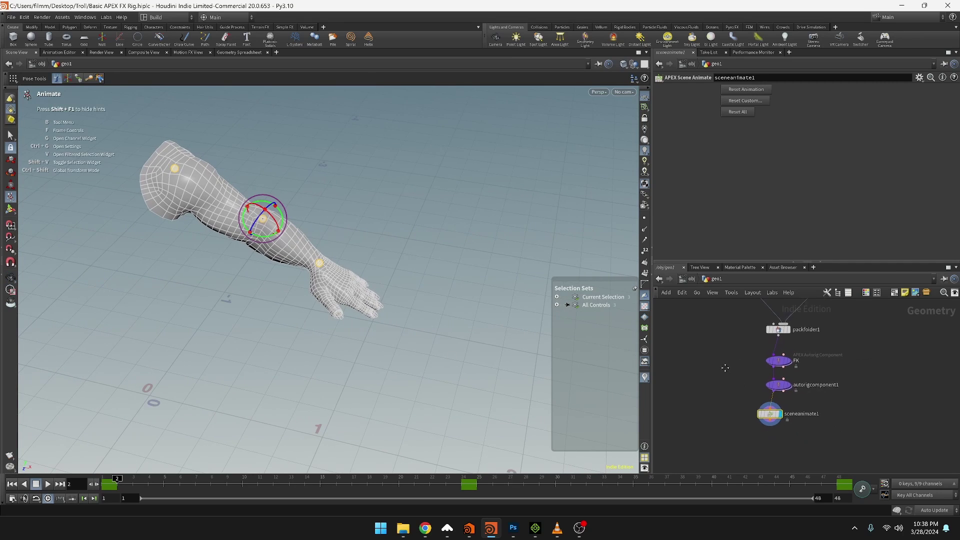
pyautogui.scroll(3, 733, 379)
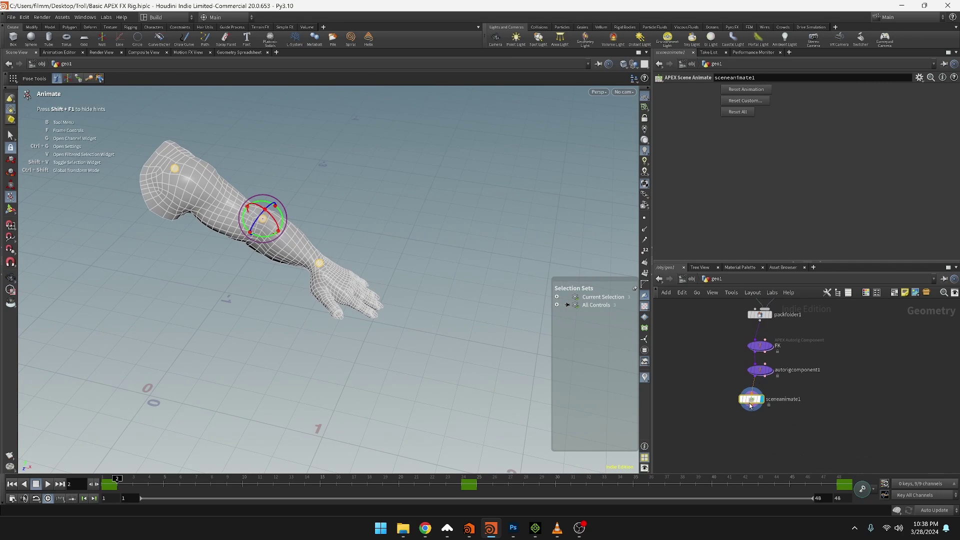
pyautogui.press('Tab')
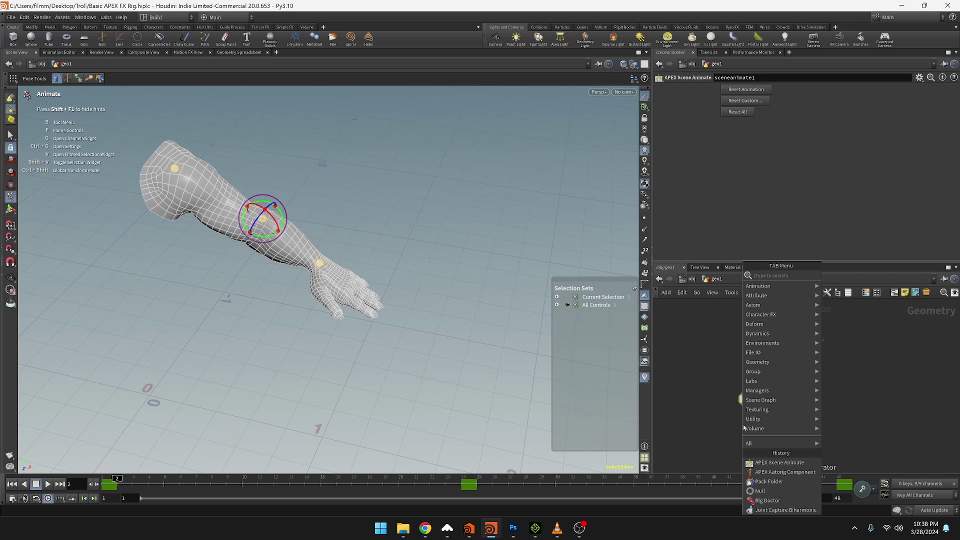
pyautogui.write('apex s')
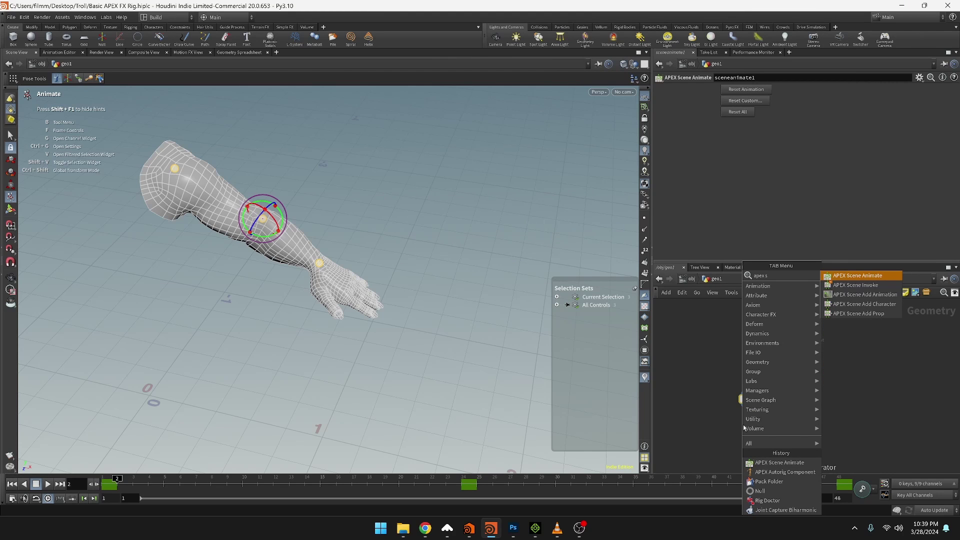
pyautogui.press('Down')
pyautogui.press('Return')
pyautogui.click(743, 425)
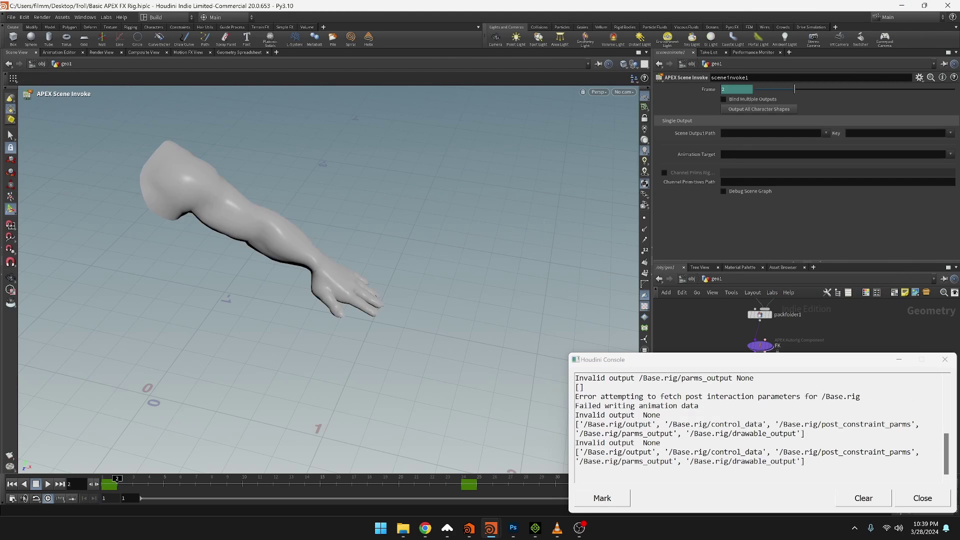
pyautogui.moveTo(743, 425)
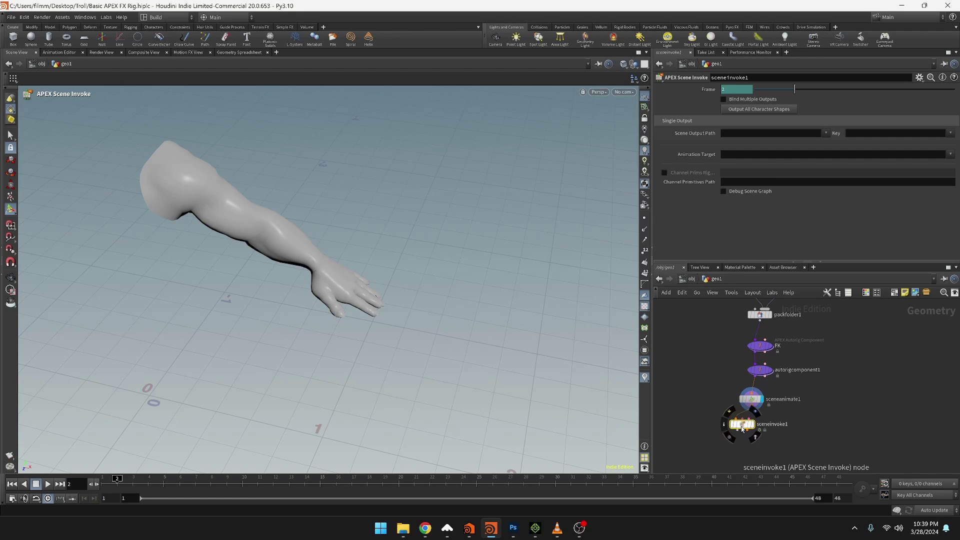
pyautogui.moveTo(742, 425); pyautogui.dragTo(729, 438)
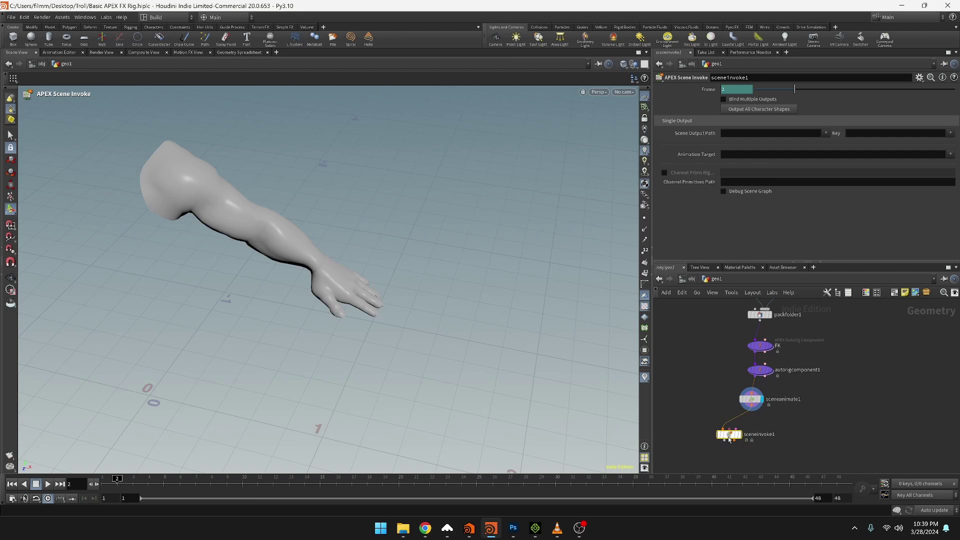
# Set the Scene Invoke node's output path to /Base.rig/output with the key Base.shp, and display the node
pyautogui.click(826, 133)
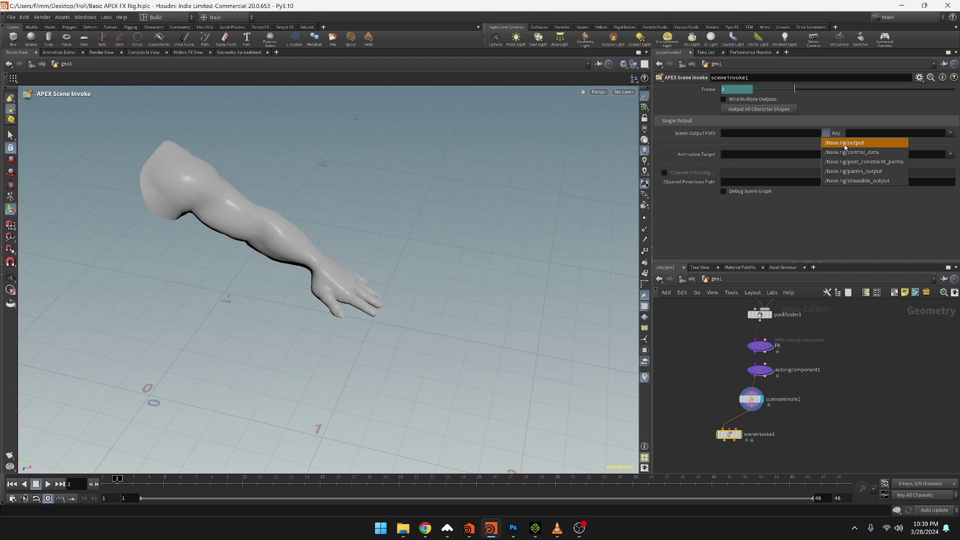
pyautogui.click(845, 144)
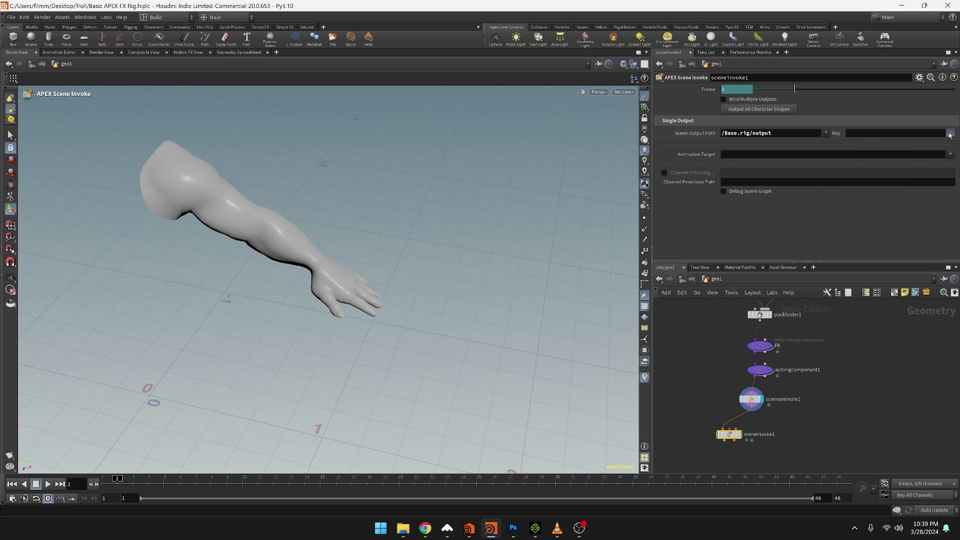
pyautogui.click(949, 133)
pyautogui.click(935, 144)
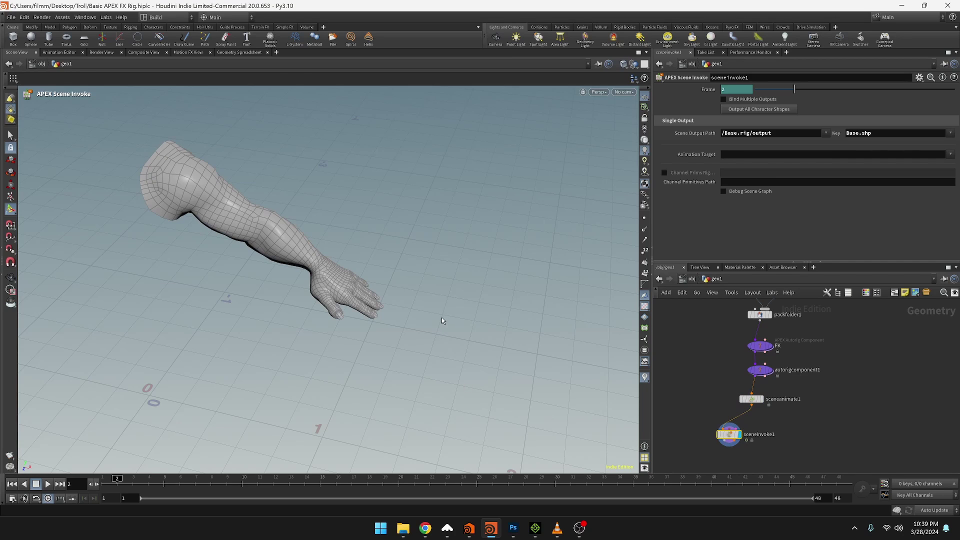
pyautogui.keyDown('alt'); pyautogui.moveTo(443, 320); pyautogui.dragTo(530, 339); pyautogui.keyUp('alt')
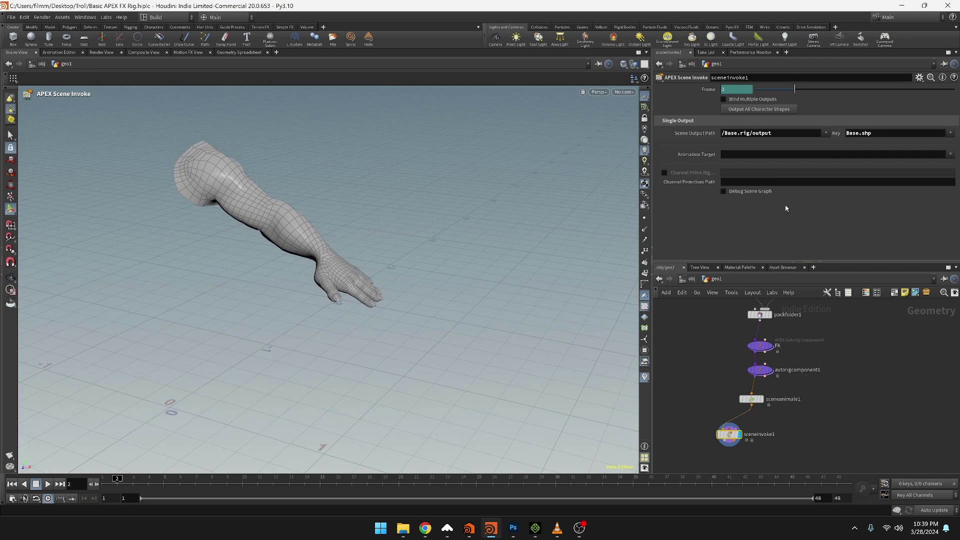
# Duplicate the Scene Invoke node beside the original and set the copy's key to Base.skel
pyautogui.keyDown('alt'); pyautogui.moveTo(730, 434); pyautogui.dragTo(795, 438); pyautogui.keyUp('alt')
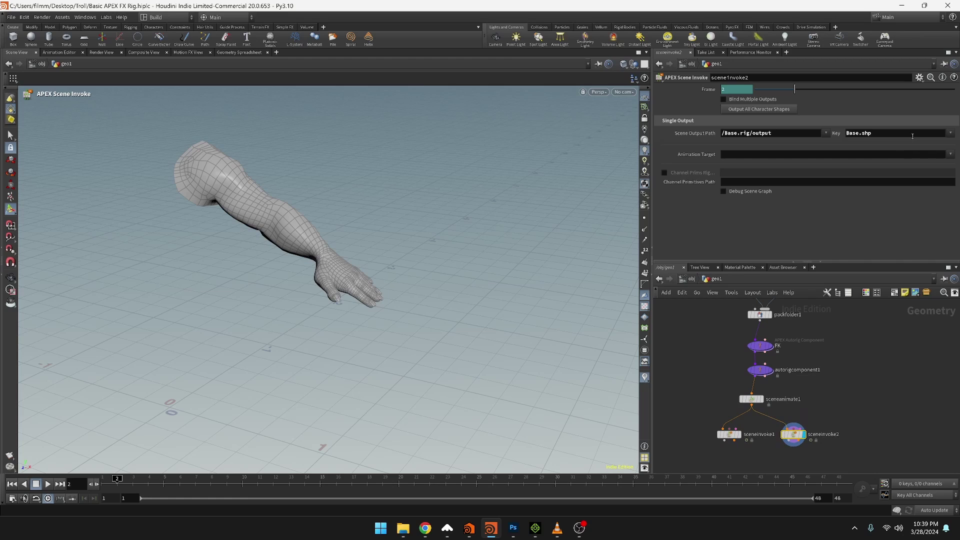
pyautogui.doubleClick(904, 138)
pyautogui.press('BackSpace')
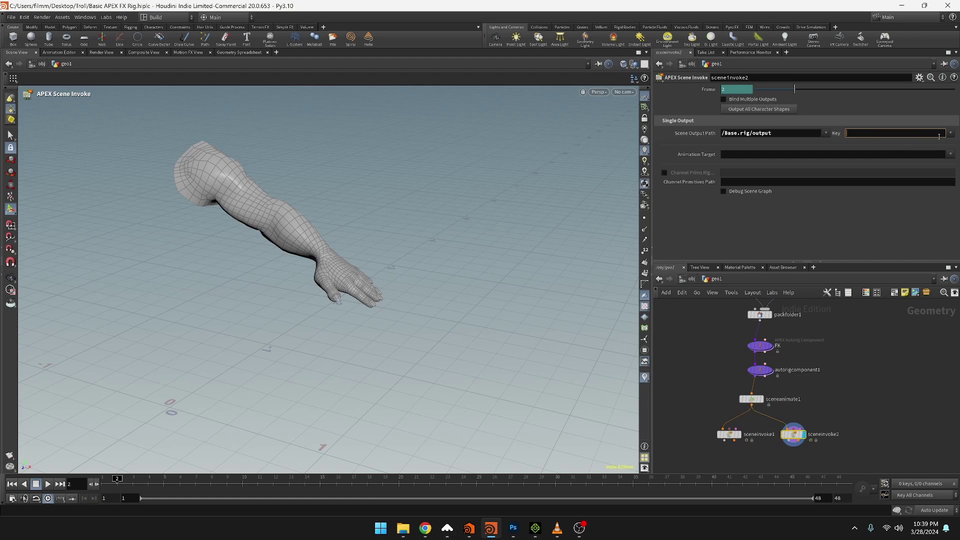
pyautogui.click(950, 133)
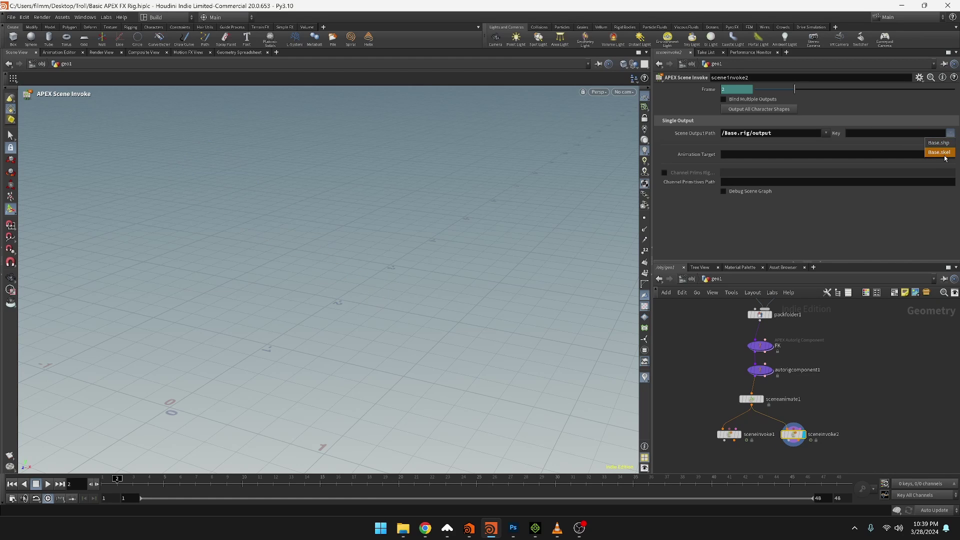
pyautogui.click(939, 152)
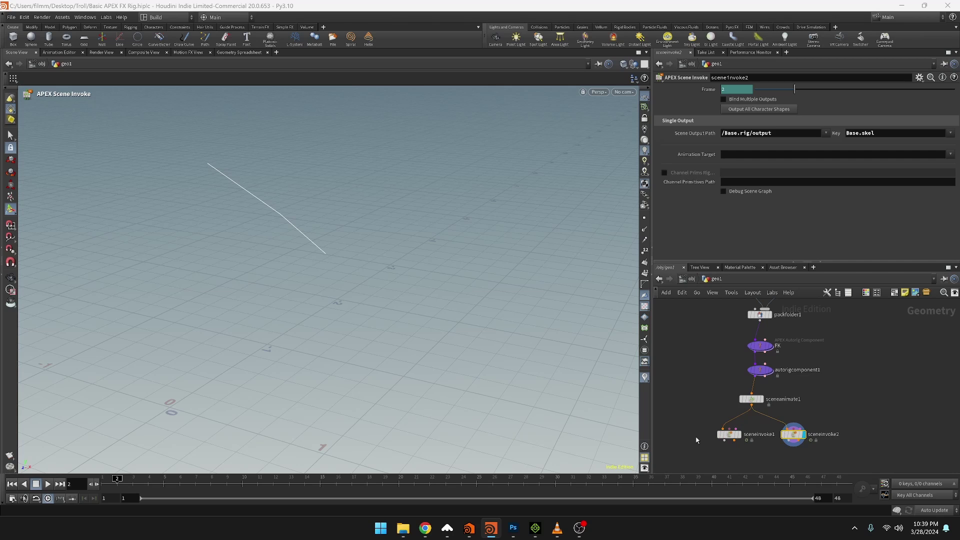
# Scrub the timeline to check the skeleton output, and display the first Scene Invoke node to scrub its mesh output
pyautogui.moveTo(116, 484); pyautogui.dragTo(774, 484)
pyautogui.hotkey('ctrl', 'Up')
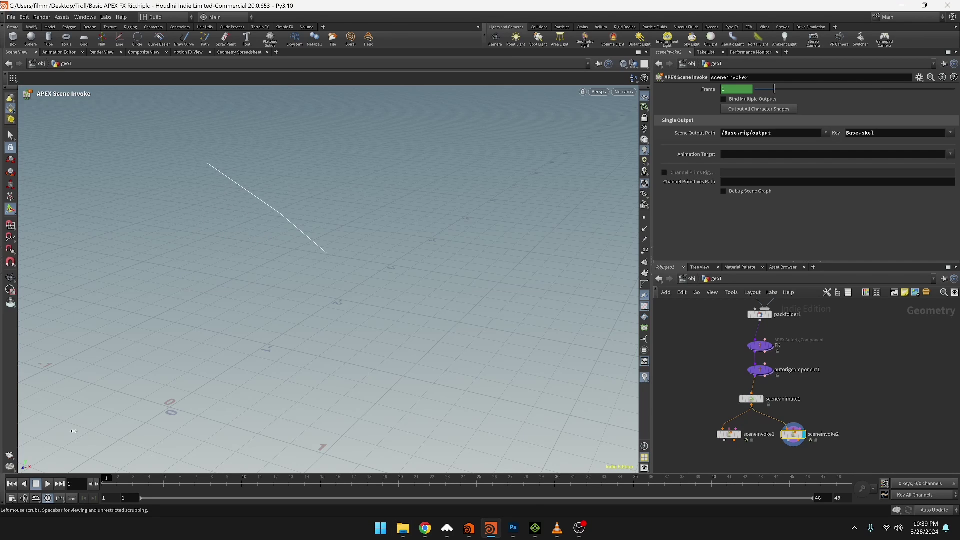
pyautogui.click(739, 434)
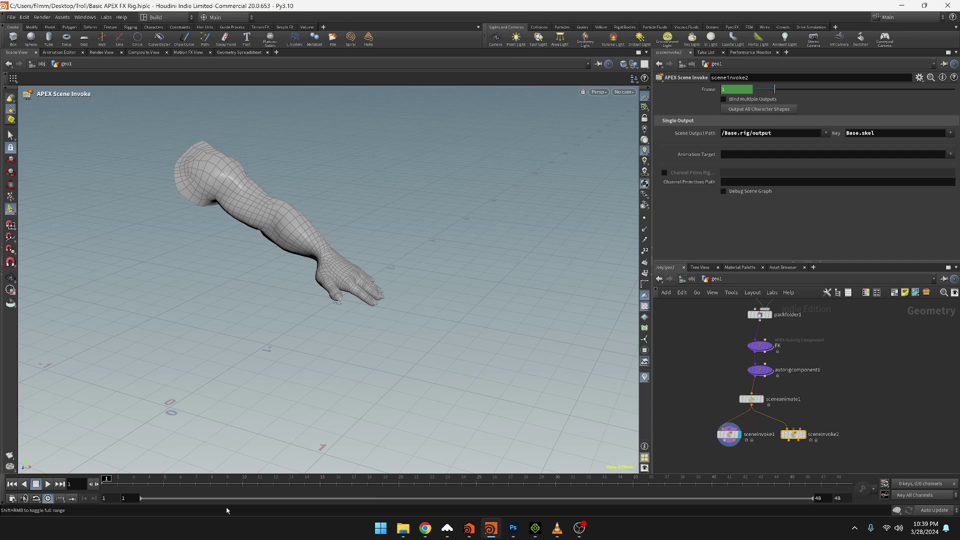
pyautogui.moveTo(119, 487); pyautogui.dragTo(55, 492)
pyautogui.scroll(-5, 750, 382)
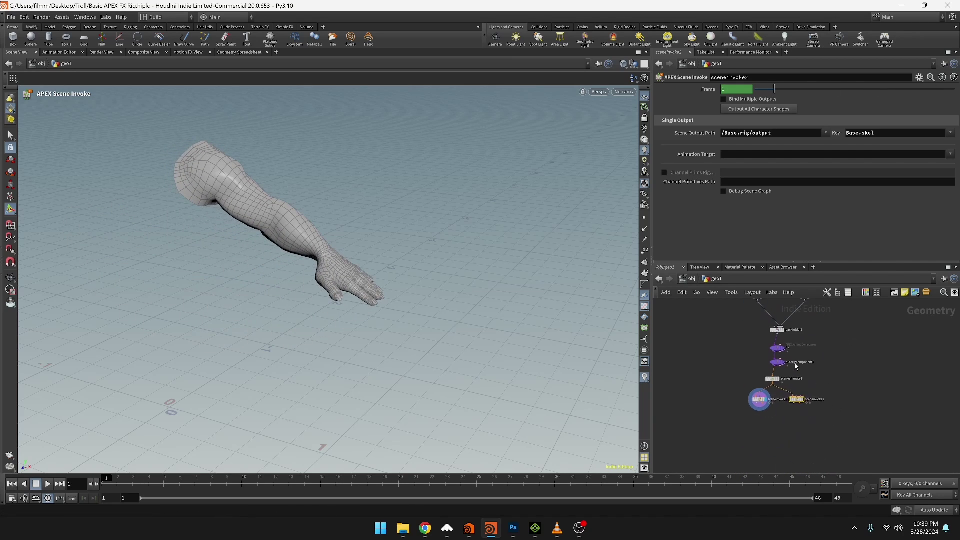
# Select all the arm controls on the Scene Animate node and try to delete all their keyframes at once
pyautogui.moveTo(749, 382); pyautogui.dragTo(776, 413)
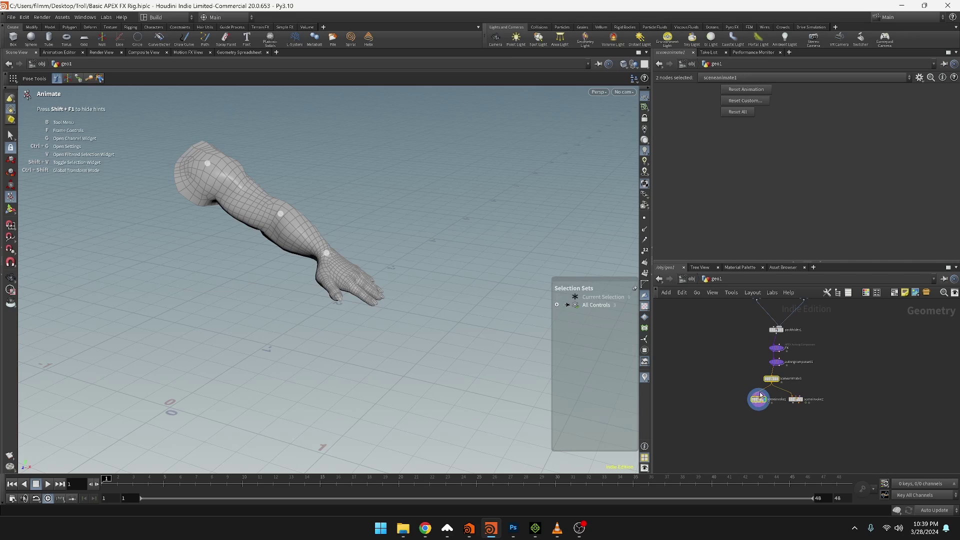
pyautogui.click(771, 379)
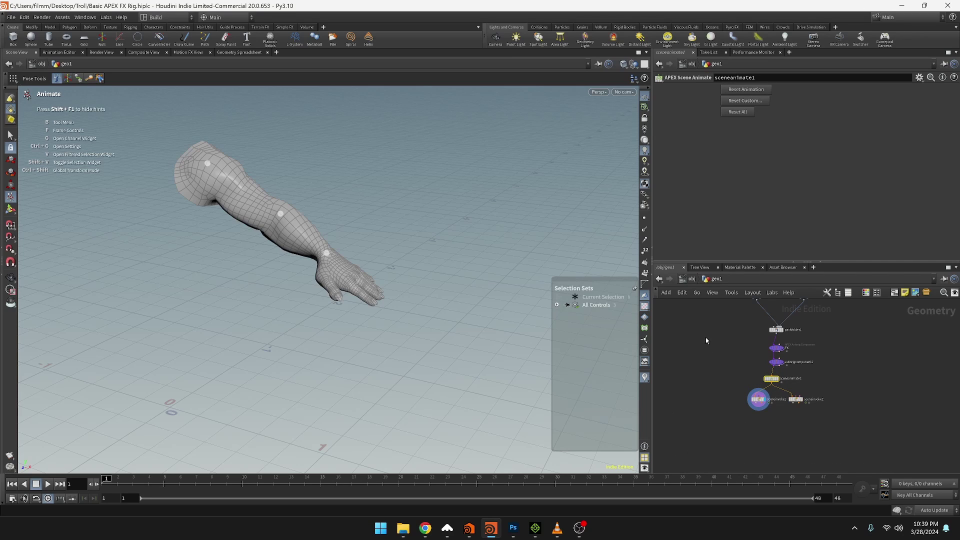
pyautogui.moveTo(336, 300); pyautogui.dragTo(339, 306)
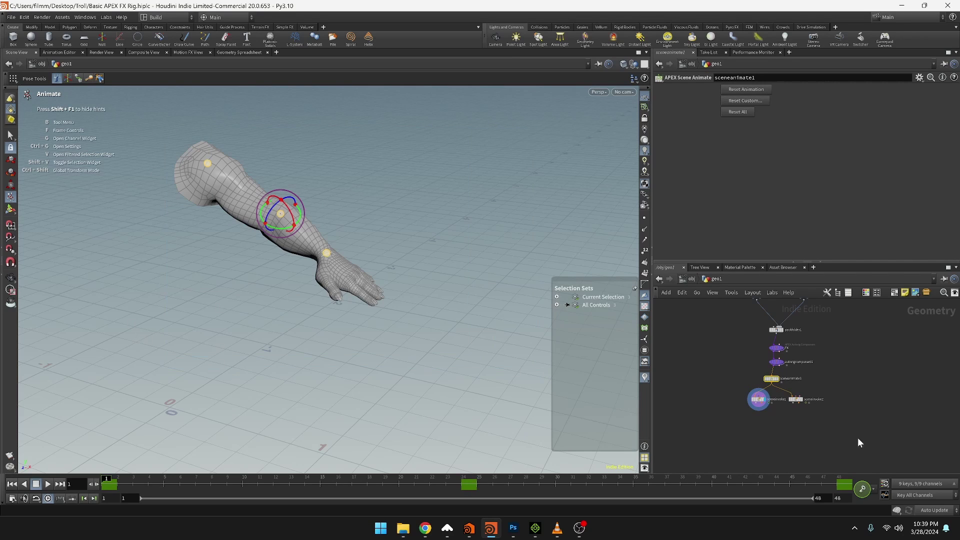
pyautogui.keyDown('ctrl'); pyautogui.moveTo(855, 484); pyautogui.dragTo(66, 510); pyautogui.keyUp('ctrl')
pyautogui.rightClick(241, 484)
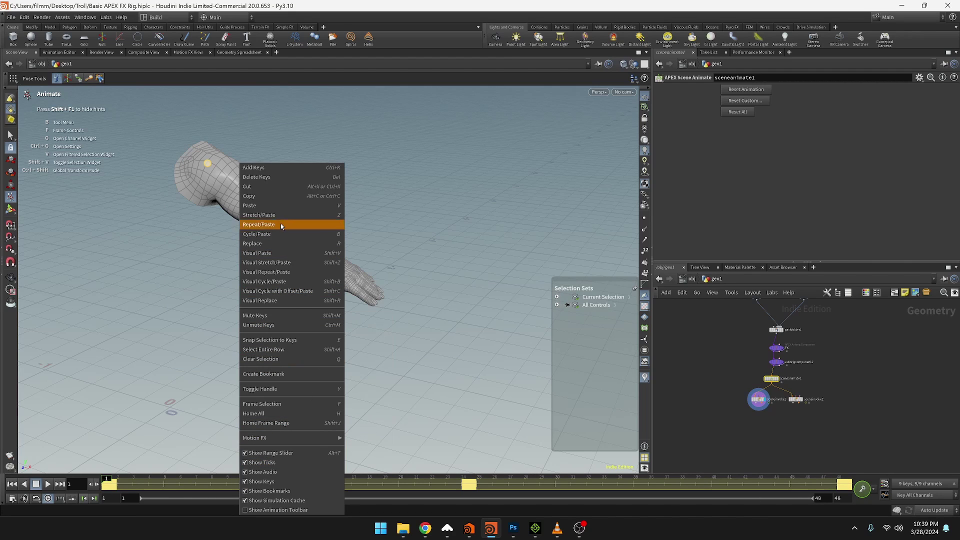
pyautogui.click(273, 176)
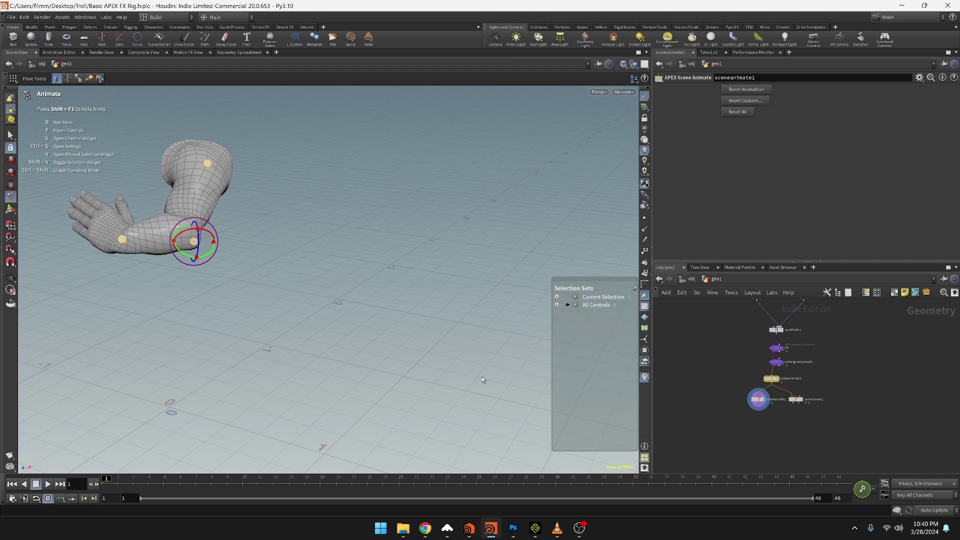
pyautogui.hotkey('ctrl', 'z')
# Reselect all the arm controls on the Scene Animate node and delete only their keyframes at frame 24
pyautogui.click(748, 446)
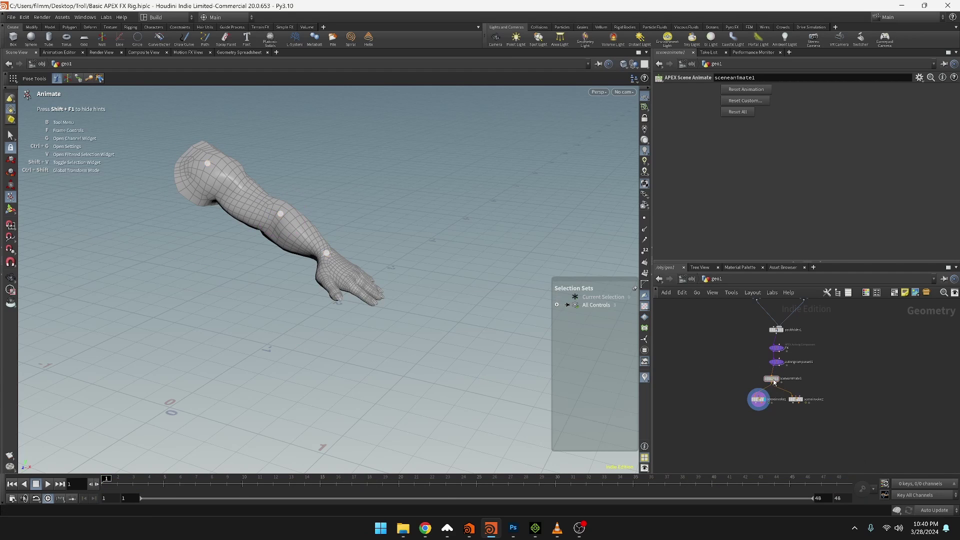
pyautogui.click(773, 380)
pyautogui.moveTo(425, 315); pyautogui.dragTo(426, 318)
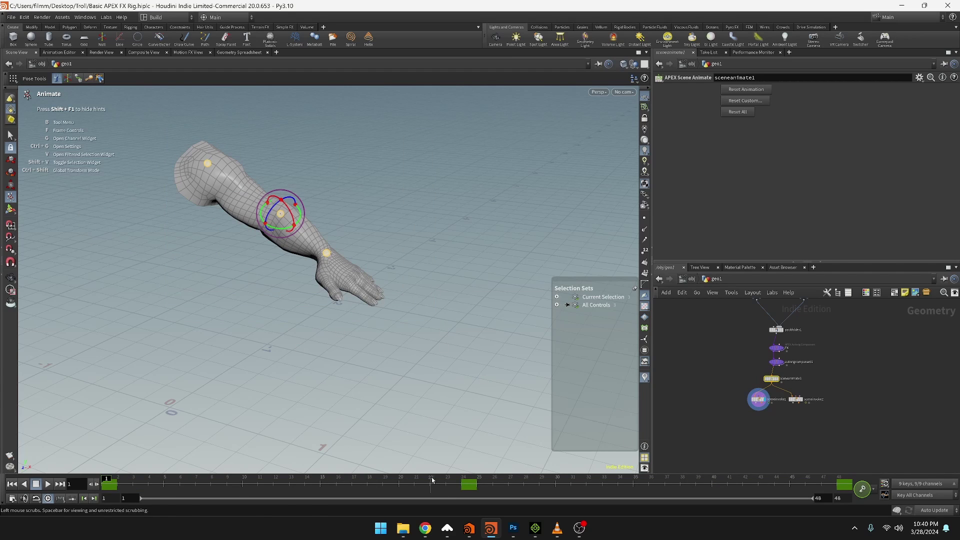
pyautogui.keyDown('shift'); pyautogui.moveTo(433, 484); pyautogui.dragTo(522, 484); pyautogui.keyUp('shift')
pyautogui.rightClick(484, 483)
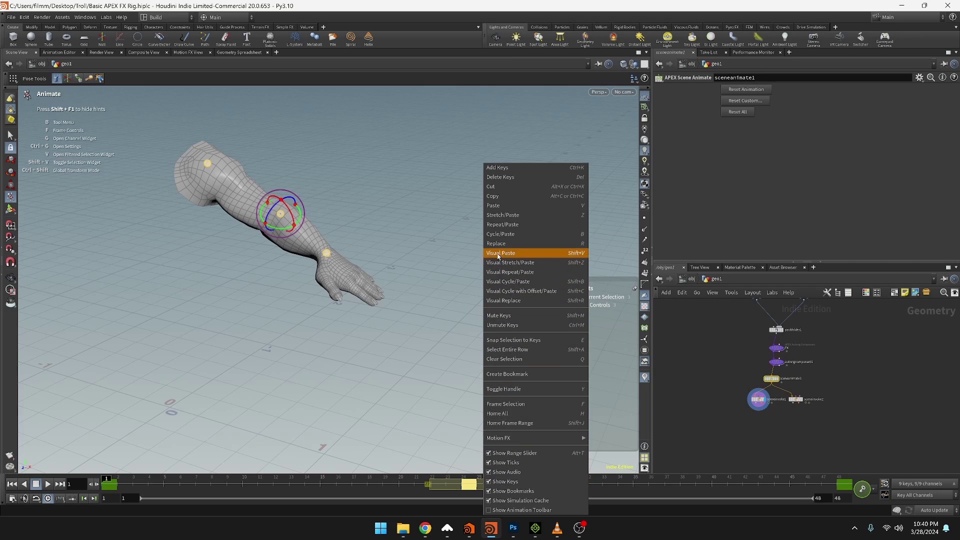
pyautogui.click(510, 176)
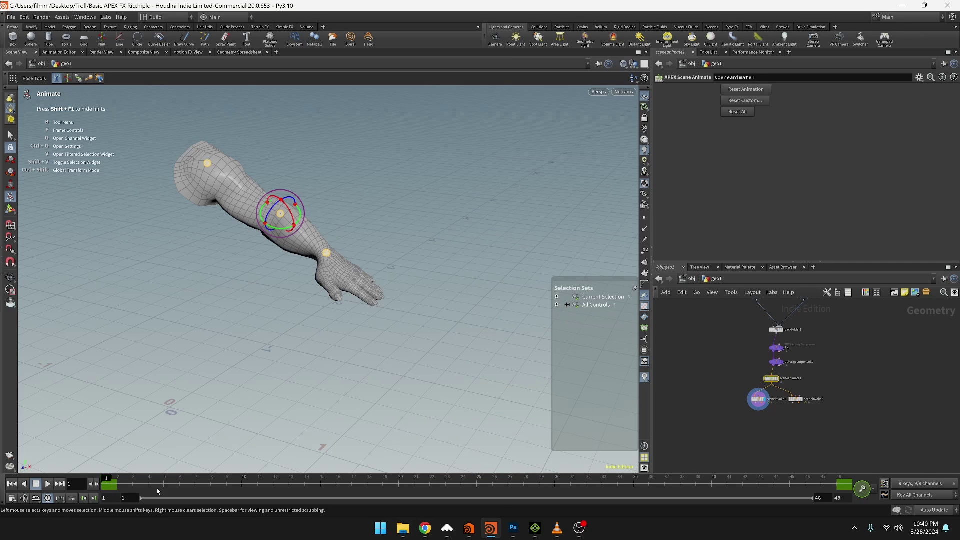
# Move to frame 13 and delete the remaining arm control keyframes at frames 1 and 48
pyautogui.click(293, 487)
pyautogui.keyDown('shift'); pyautogui.moveTo(110, 488); pyautogui.dragTo(853, 487); pyautogui.keyUp('shift')
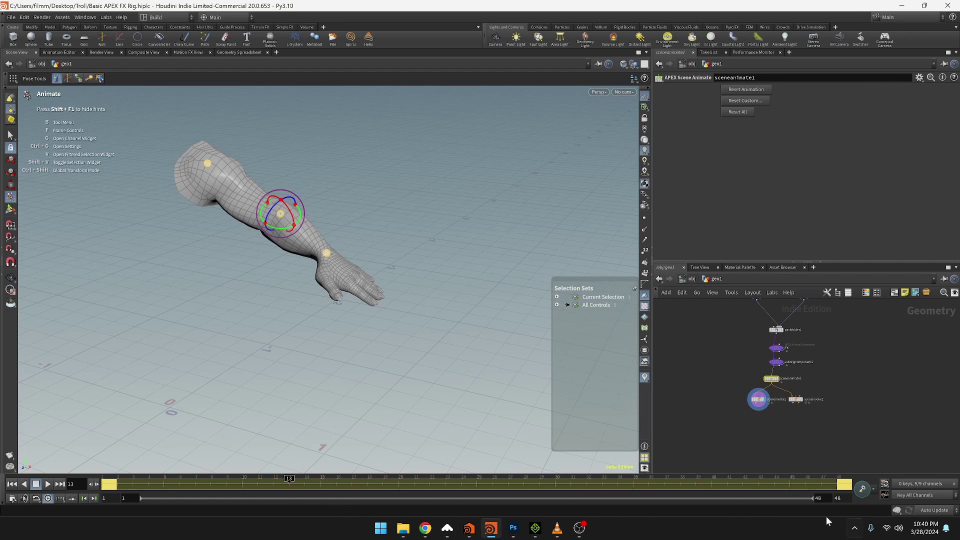
pyautogui.rightClick(647, 481)
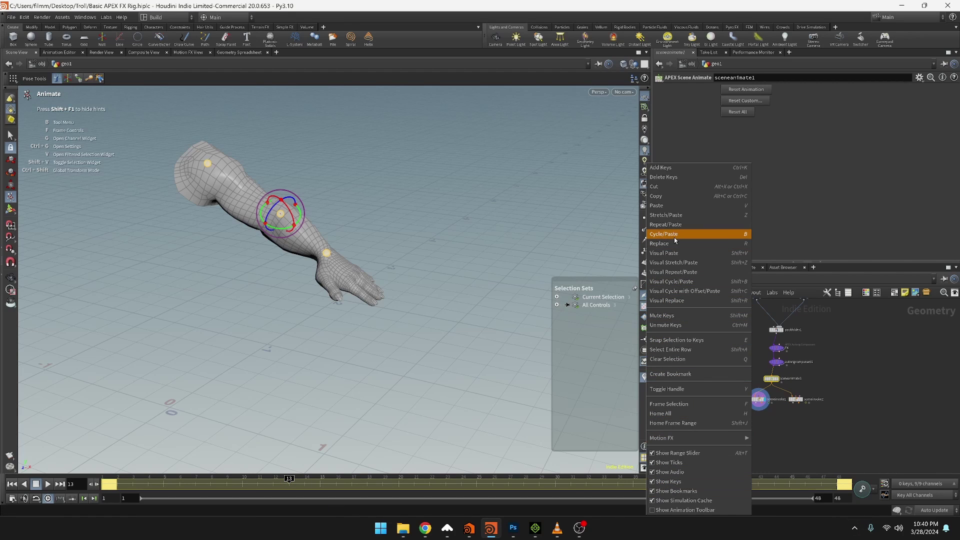
pyautogui.click(665, 177)
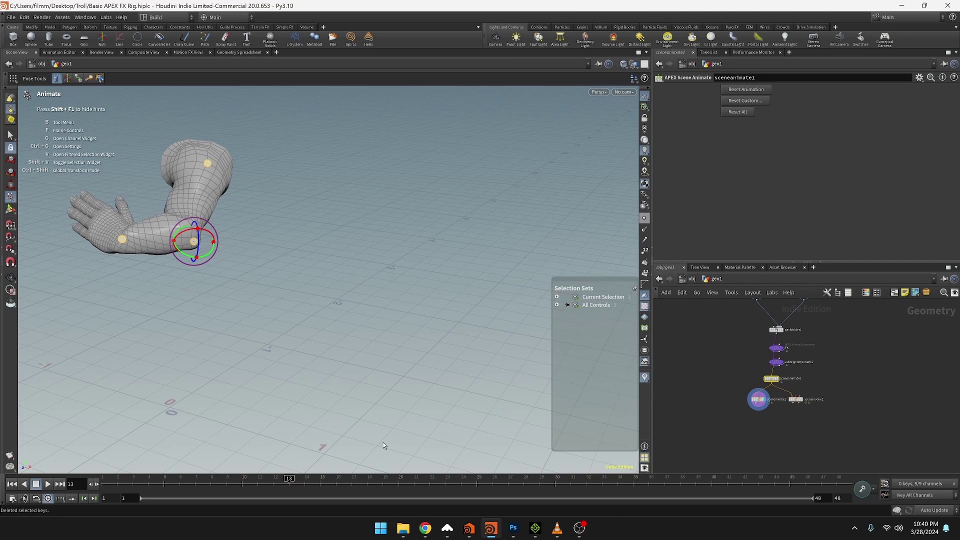
# Nudge the selected arm controls, and apply Reset All on the Scene Animate node to restore the arm's rest pose
pyautogui.click(10, 225)
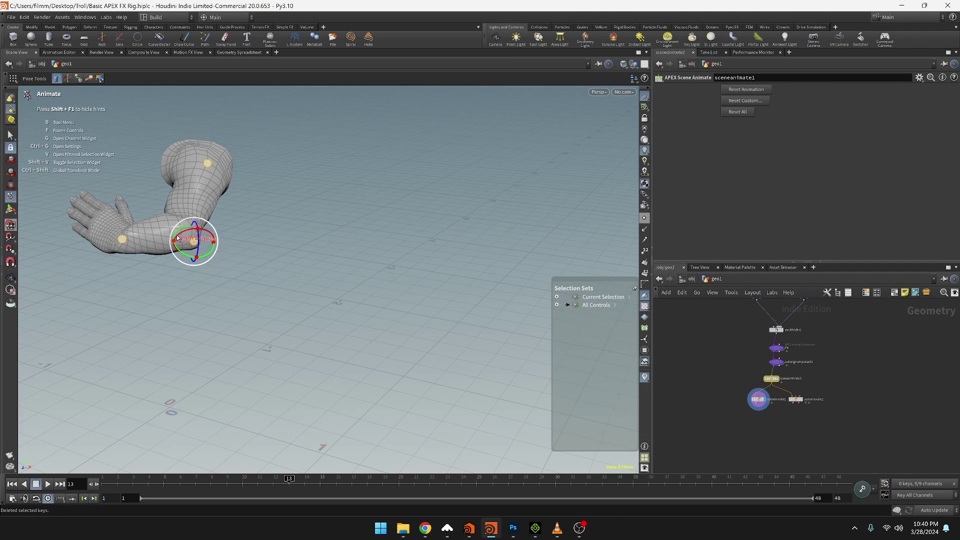
pyautogui.moveTo(207, 258); pyautogui.dragTo(220, 261)
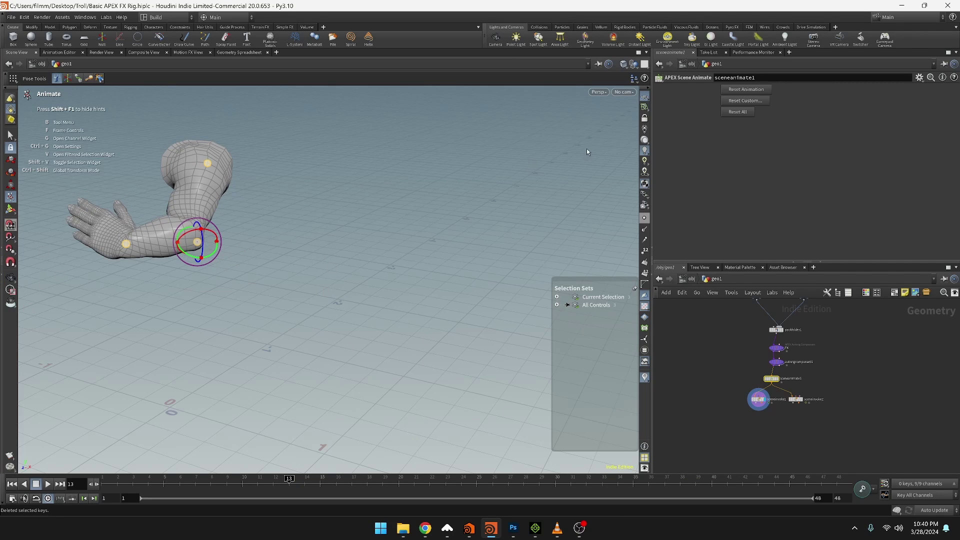
pyautogui.click(743, 113)
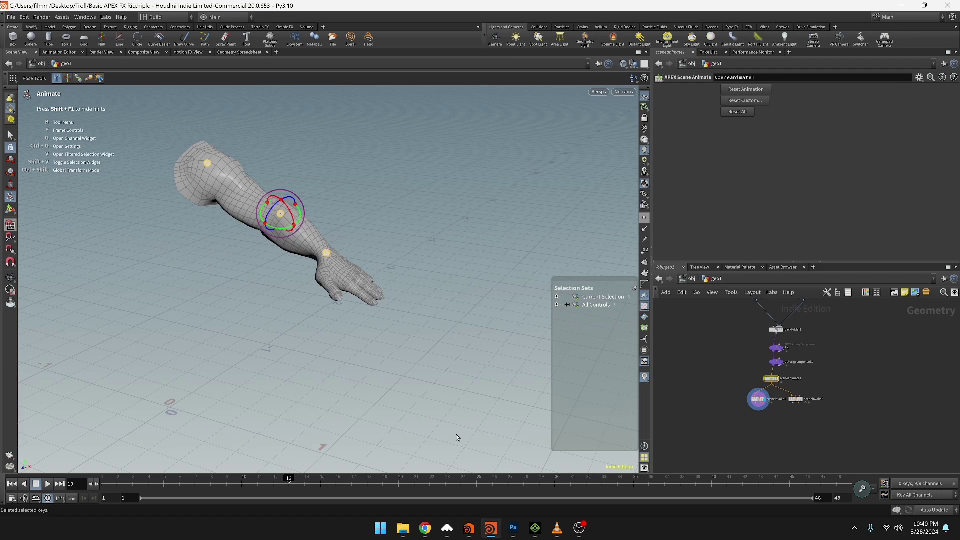
pyautogui.keyDown('alt'); pyautogui.moveTo(219, 345); pyautogui.dragTo(195, 387); pyautogui.keyUp('alt')
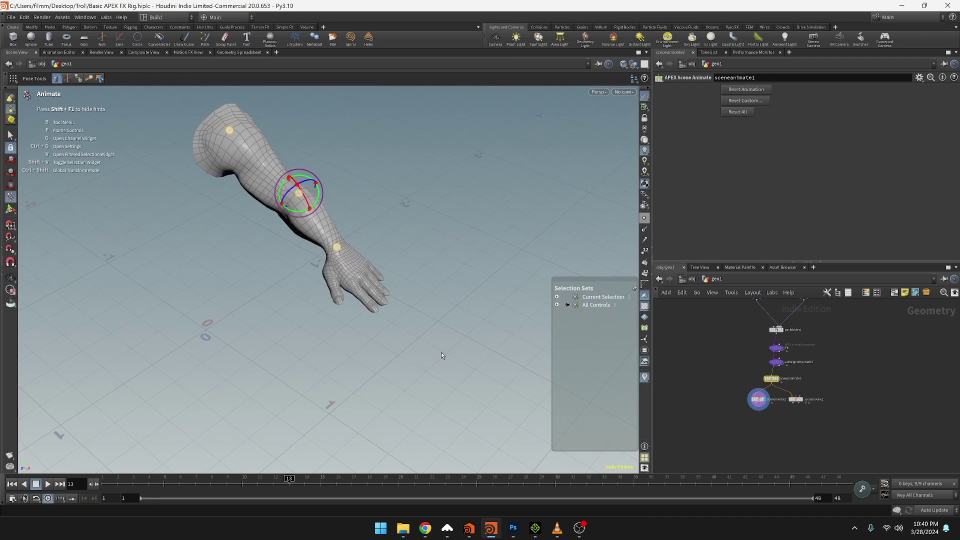
# Move the Scene Animate node and both Scene Invoke nodes down together, leaving a gap below the autorig component, and reselect Scene Animate
pyautogui.scroll(2, 829, 364)
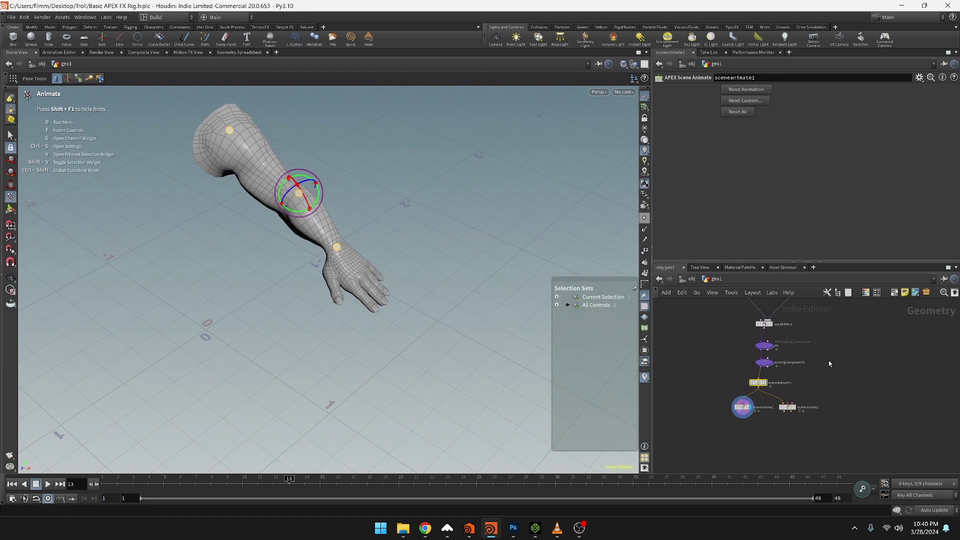
pyautogui.moveTo(728, 380); pyautogui.dragTo(833, 447)
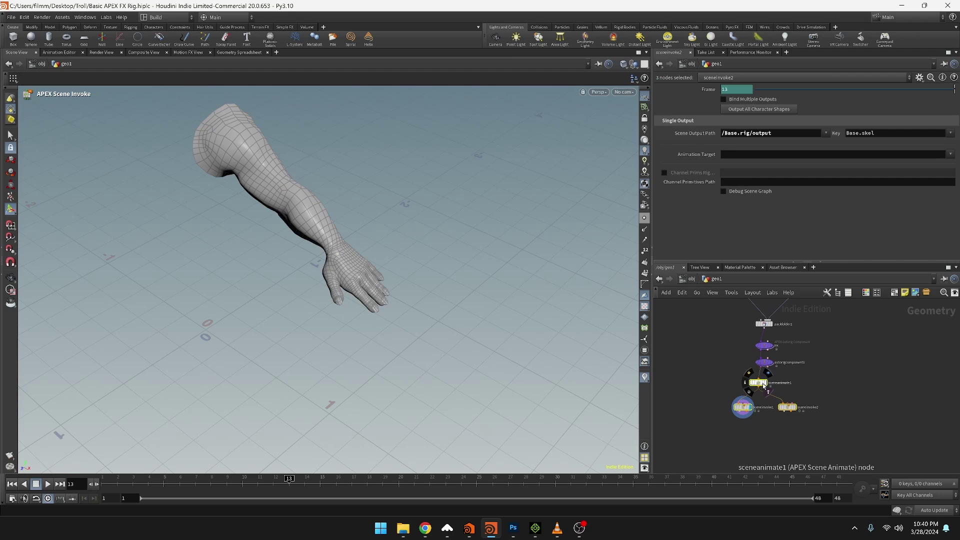
pyautogui.moveTo(759, 388); pyautogui.dragTo(767, 421)
pyautogui.press('Escape')
pyautogui.moveTo(758, 383); pyautogui.dragTo(757, 416)
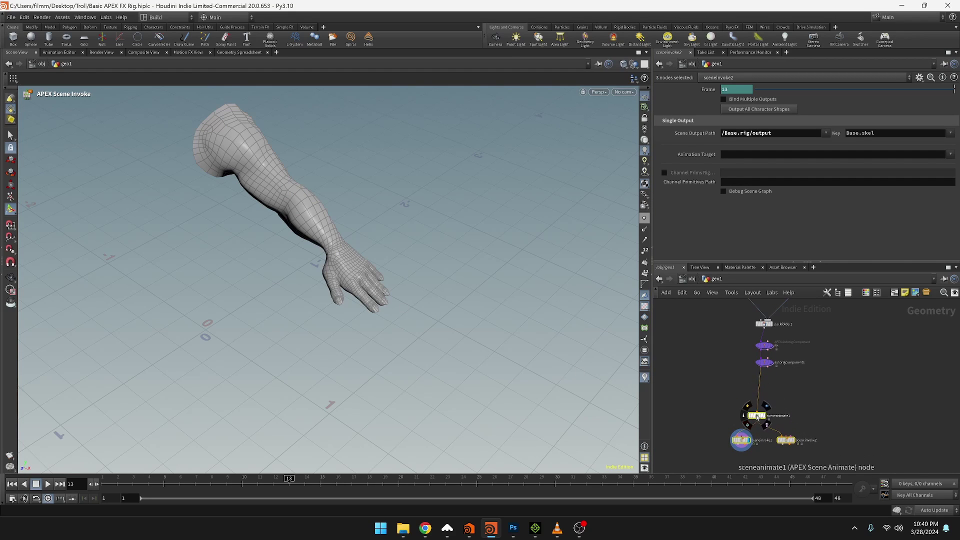
pyautogui.click(757, 414)
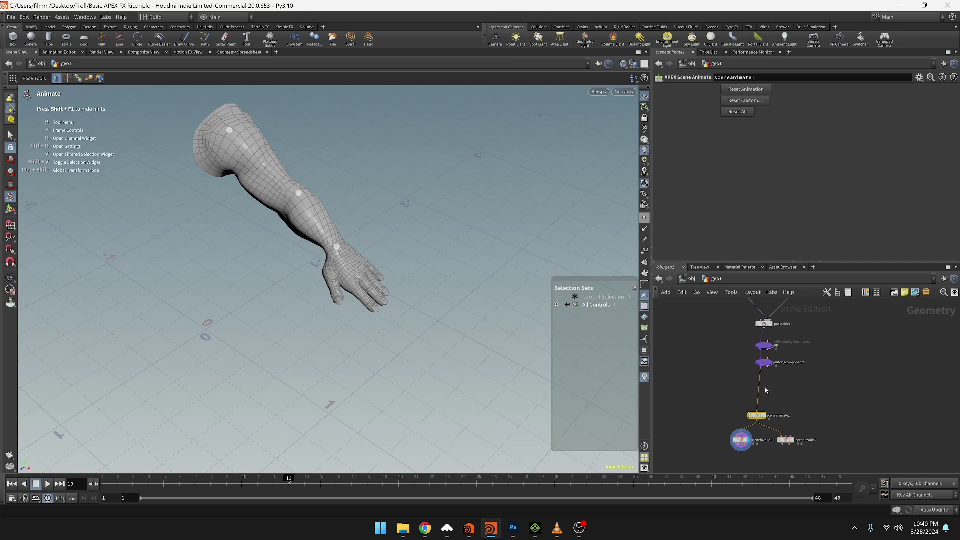
# Insert an APEX Configure Controls node on the wire between the autorig component and the Scene Animate node
pyautogui.press('Tab')
pyautogui.write('apex')
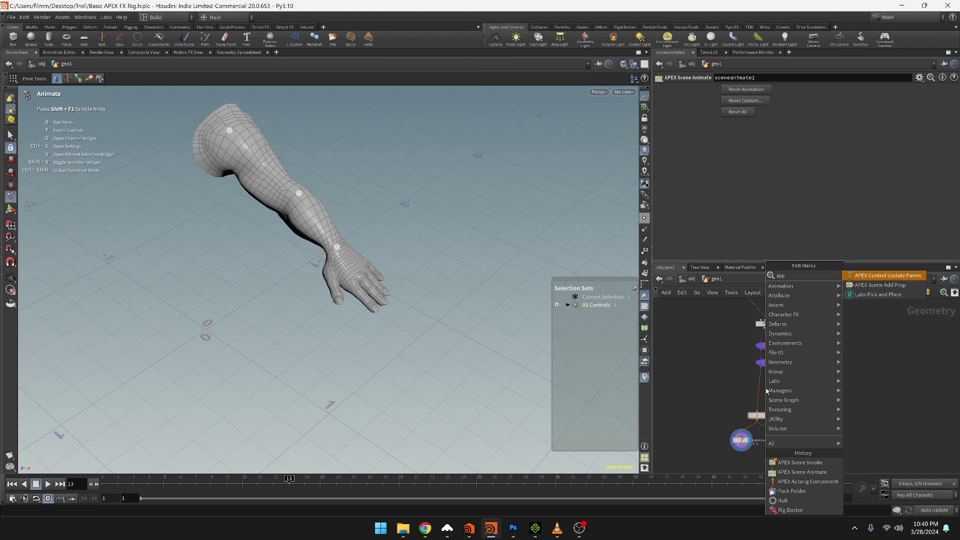
pyautogui.write(' con')
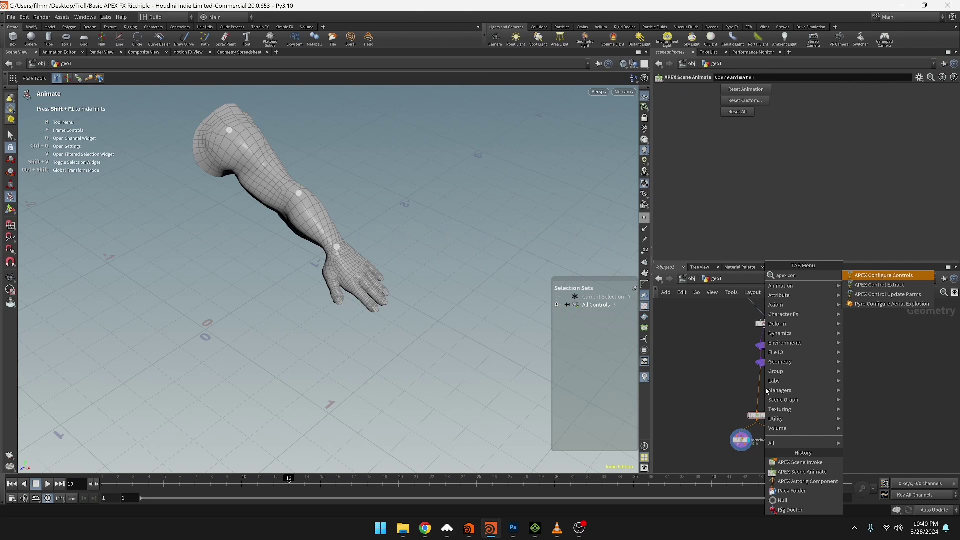
pyautogui.press('Return')
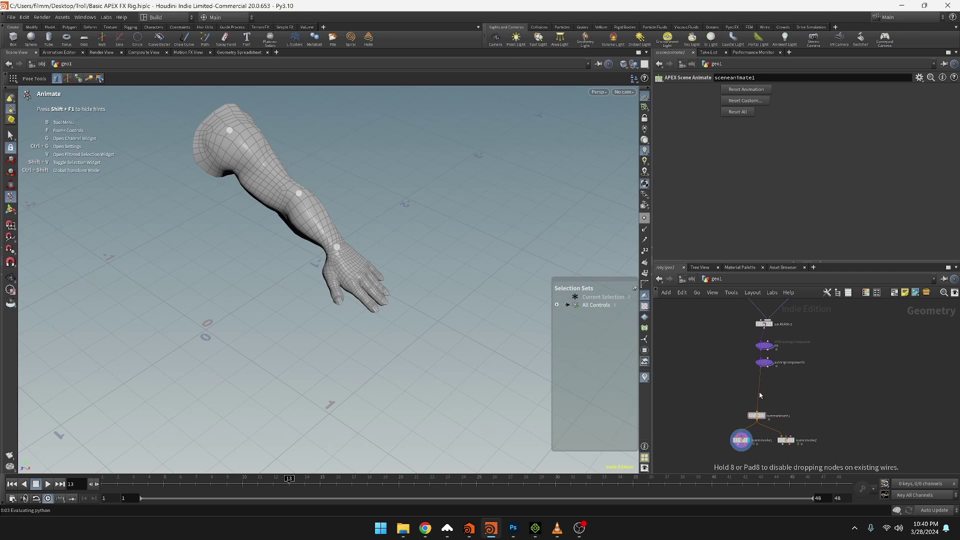
pyautogui.click(760, 386)
# Add a control config to the Configure Controls node and set its control group to wrist
pyautogui.click(743, 139)
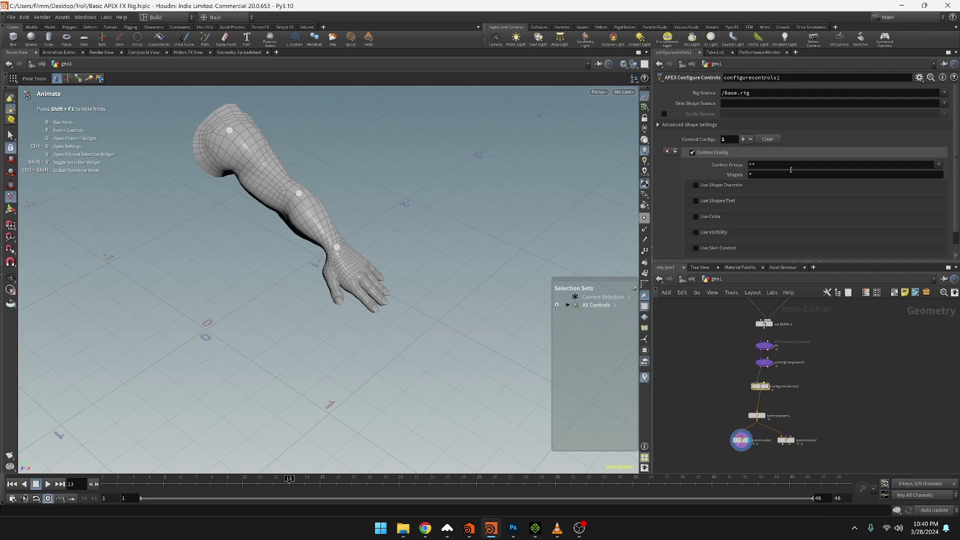
pyautogui.moveTo(770, 166); pyautogui.dragTo(666, 167)
pyautogui.press('BackSpace')
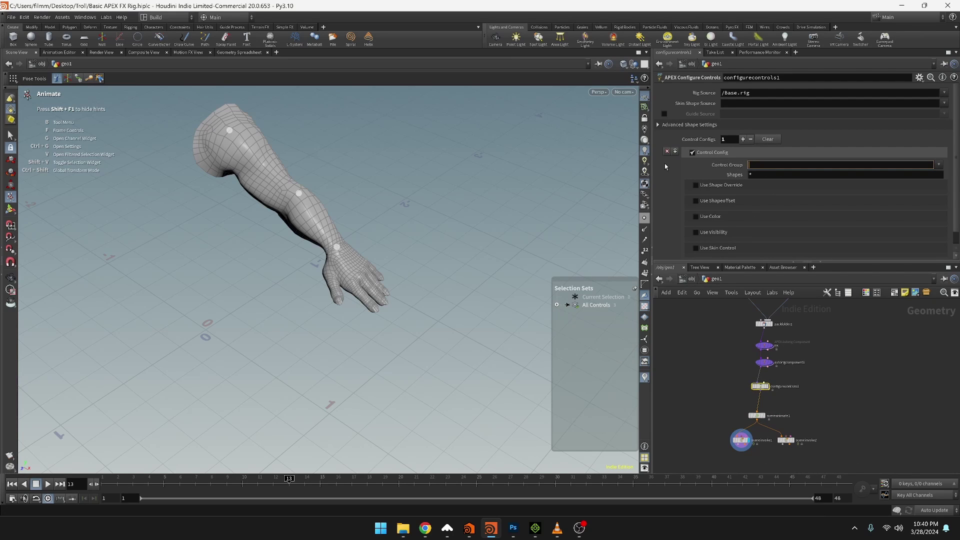
pyautogui.click(938, 165)
pyautogui.click(930, 175)
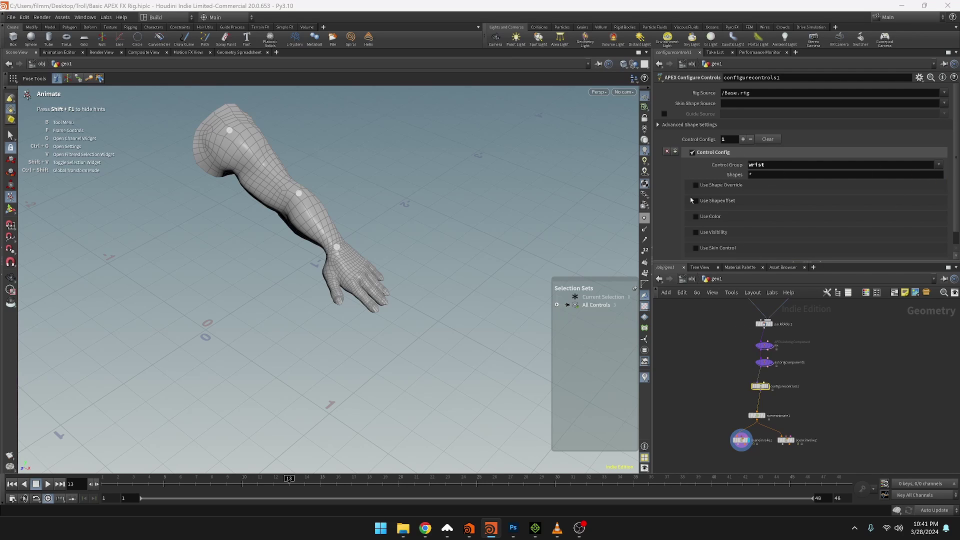
# Enable the shape override for the wrist control and set it to torus
pyautogui.click(695, 185)
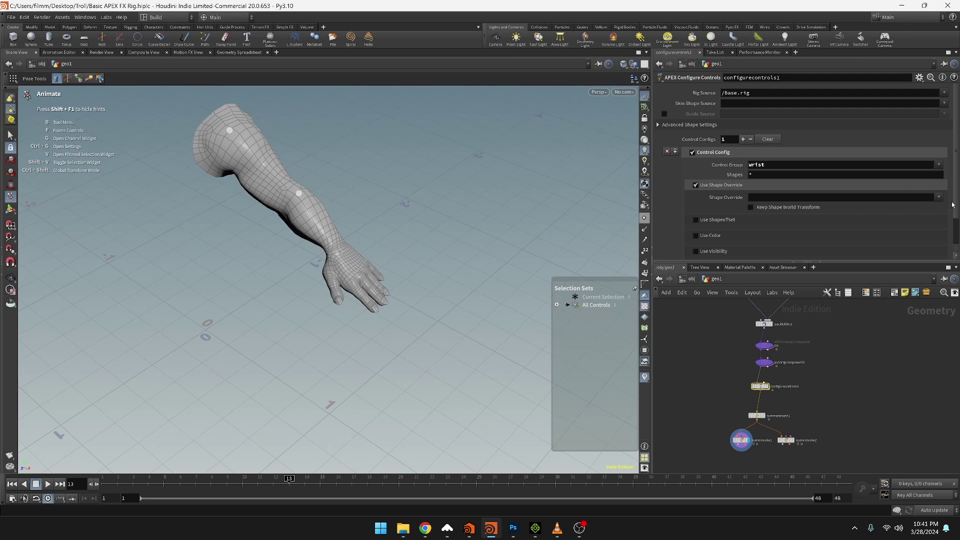
pyautogui.click(938, 198)
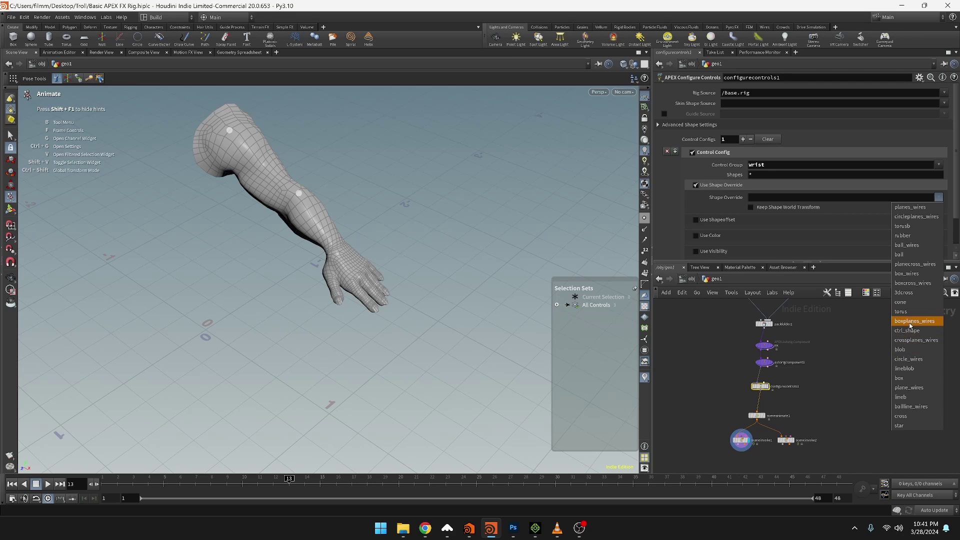
pyautogui.click(914, 311)
pyautogui.keyDown('alt'); pyautogui.moveTo(358, 259); pyautogui.dragTo(328, 285); pyautogui.keyUp('alt')
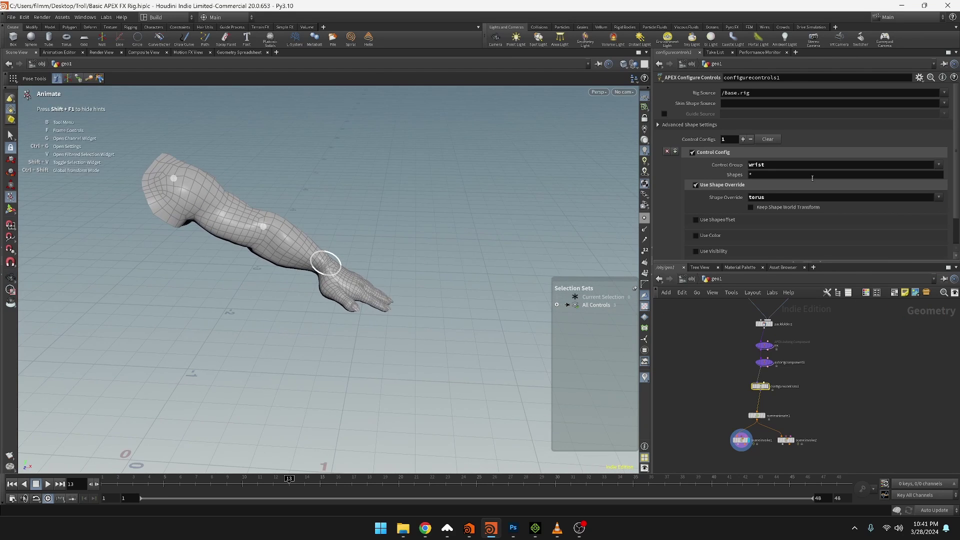
# Enable the shape offset for the wrist control and set its X rotation to -90
pyautogui.scroll(-2, 719, 225)
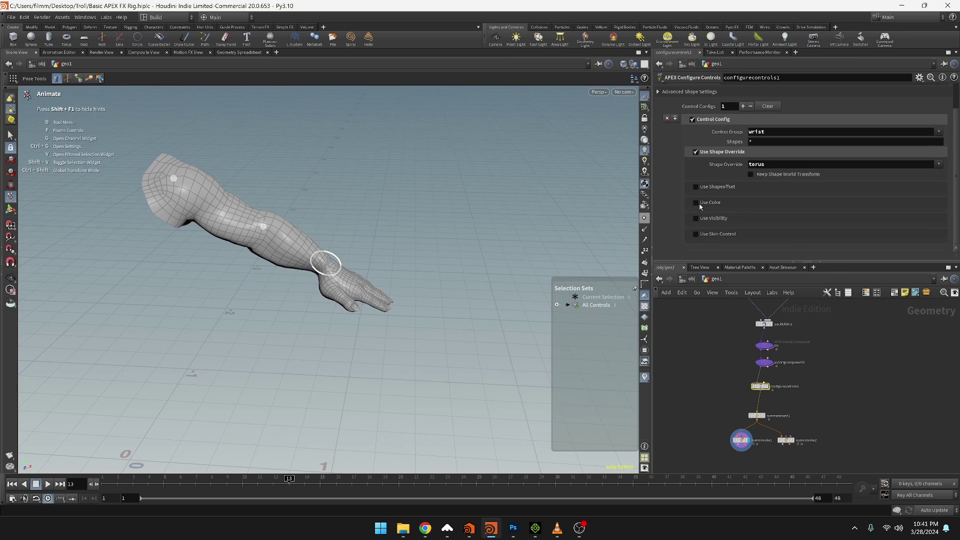
pyautogui.click(696, 187)
pyautogui.moveTo(797, 219); pyautogui.dragTo(750, 222, button='middle')
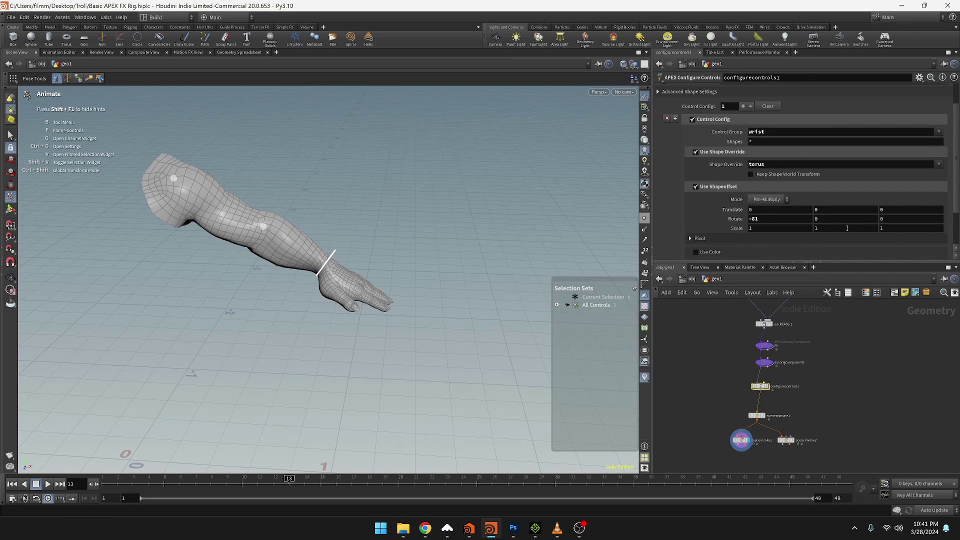
pyautogui.click(769, 221)
pyautogui.press('Return')
pyautogui.keyDown('alt'); pyautogui.moveTo(465, 235); pyautogui.dragTo(420, 257); pyautogui.keyUp('alt')
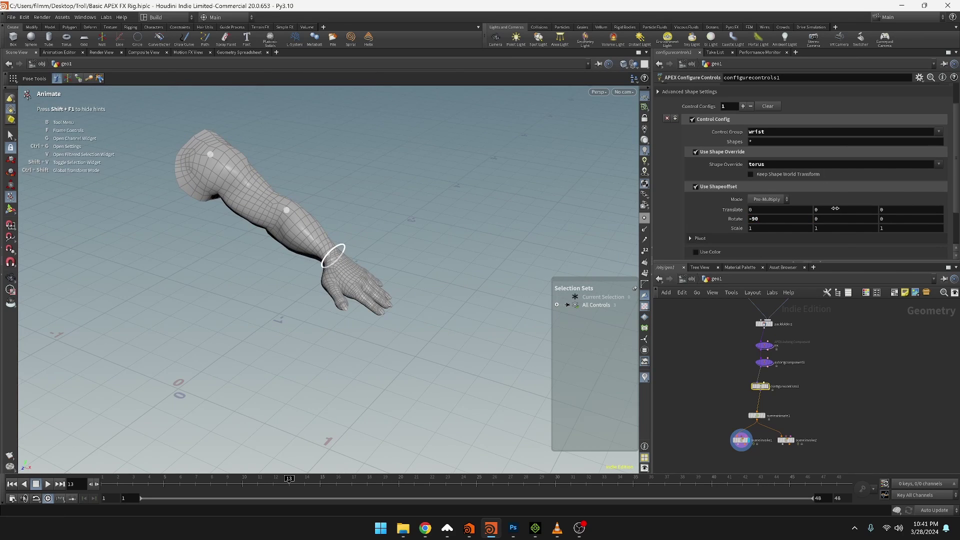
# Offset the wrist torus by -0.02 in Y and scale it uniformly to 1.3
pyautogui.moveTo(835, 208); pyautogui.dragTo(820, 226, button='middle')
pyautogui.hotkey('ctrl', 'z')
pyautogui.keyDown('alt'); pyautogui.moveTo(374, 279); pyautogui.dragTo(518, 274); pyautogui.keyUp('alt')
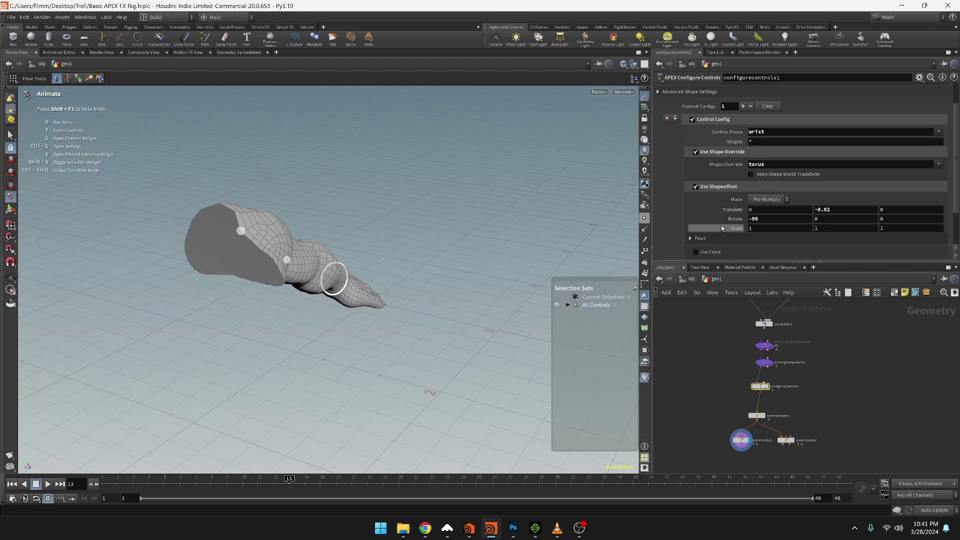
pyautogui.moveTo(720, 225); pyautogui.dragTo(742, 226, button='middle')
pyautogui.keyDown('alt'); pyautogui.moveTo(393, 246); pyautogui.dragTo(286, 259); pyautogui.keyUp('alt')
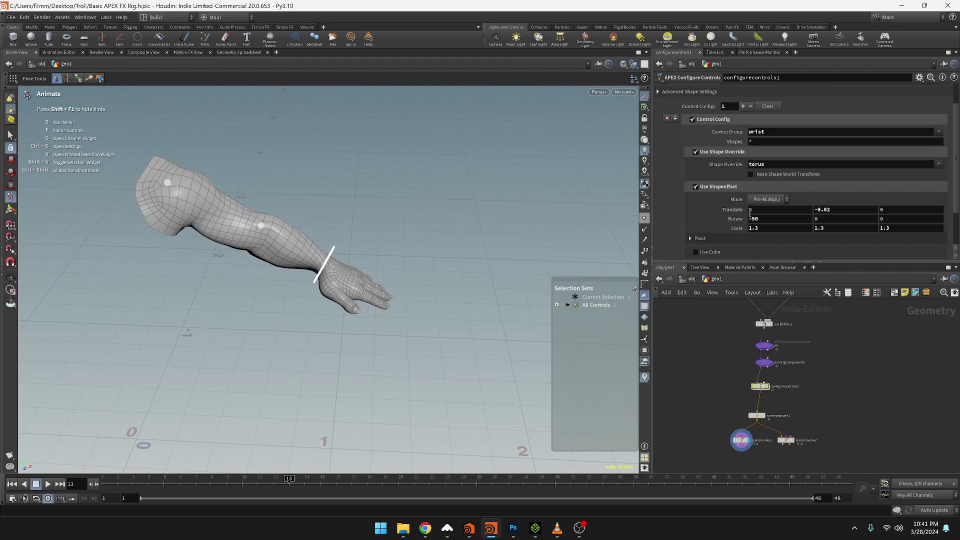
# Enable the color option for the wrist control and set its color to pure red (1, 0, 0)
pyautogui.scroll(-3, 704, 226)
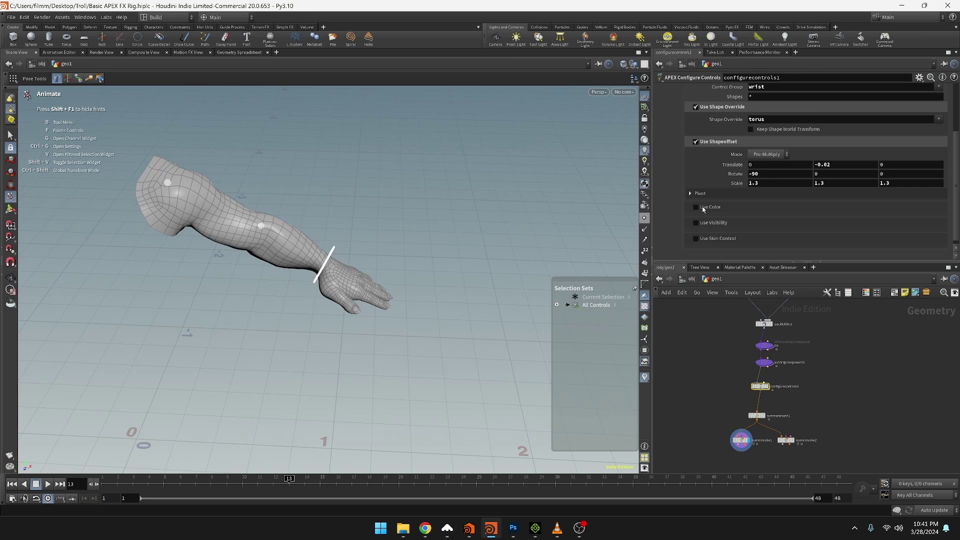
pyautogui.click(696, 207)
pyautogui.click(758, 219)
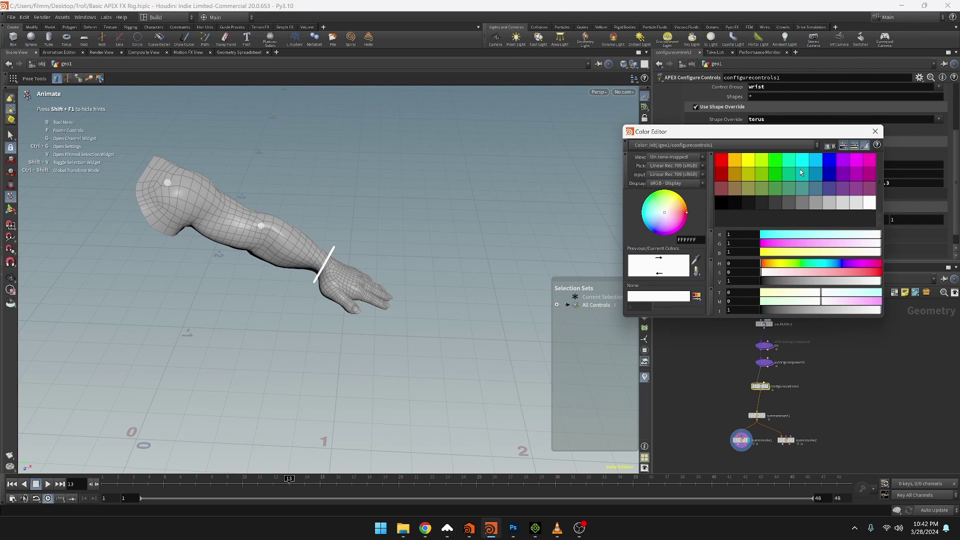
pyautogui.click(721, 166)
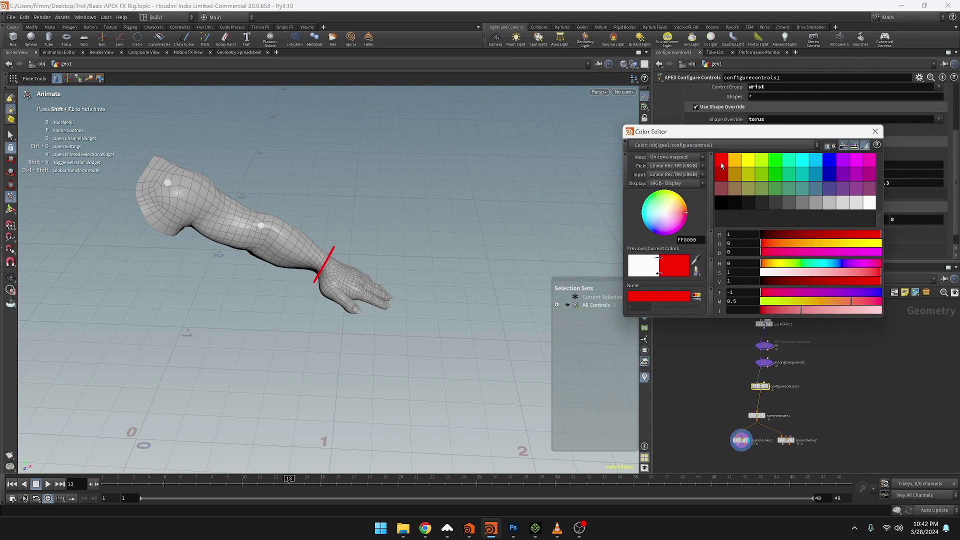
pyautogui.click(875, 131)
pyautogui.press('Escape')
pyautogui.keyDown('alt'); pyautogui.moveTo(231, 242); pyautogui.dragTo(343, 291); pyautogui.keyUp('alt')
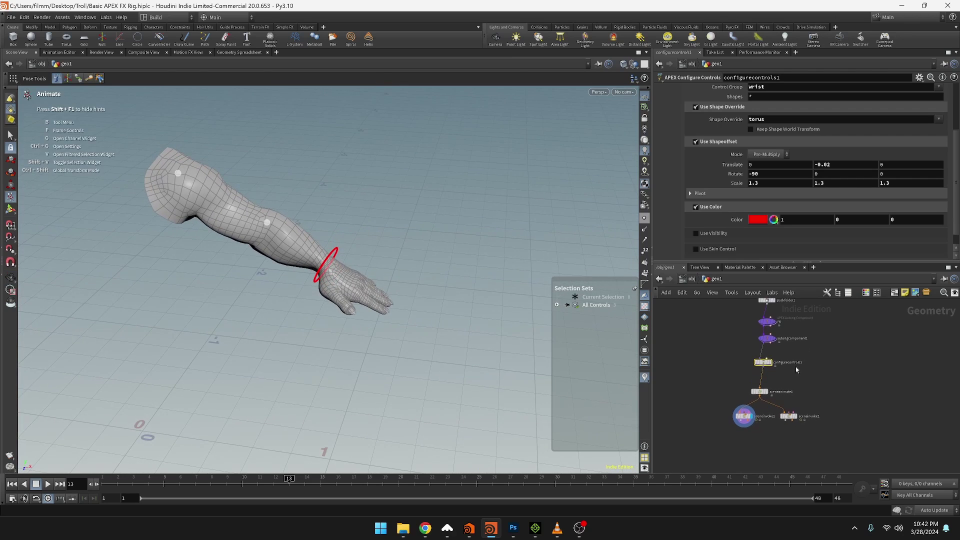
# Add a second control config to the Configure Controls node and set its control group to elbow
pyautogui.scroll(3, 728, 154)
pyautogui.scroll(2, 728, 154)
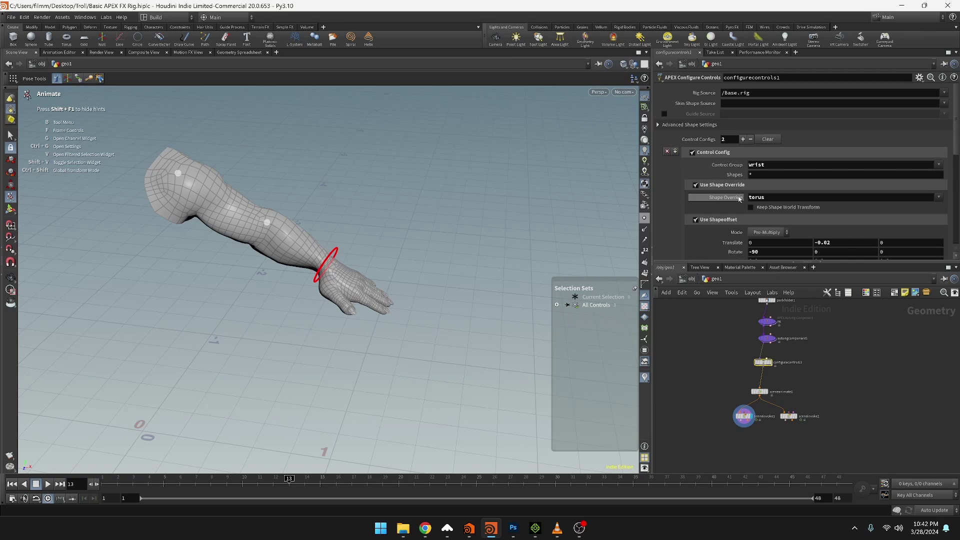
pyautogui.click(742, 139)
pyautogui.scroll(-6, 730, 173)
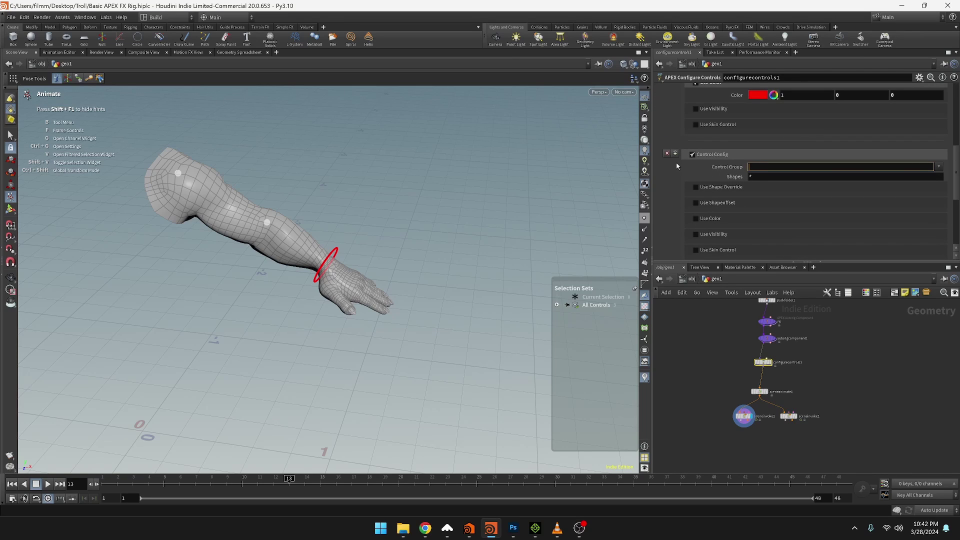
pyautogui.click(939, 166)
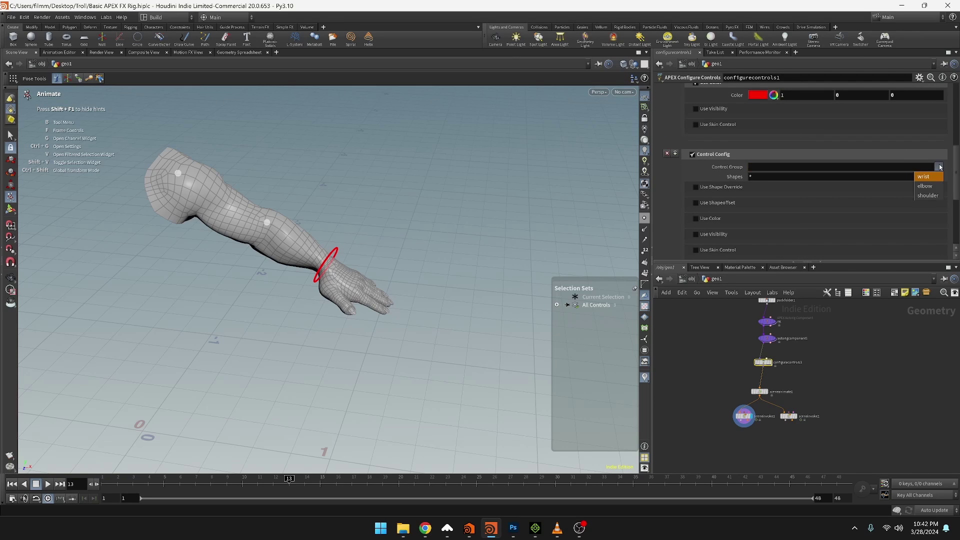
pyautogui.click(926, 188)
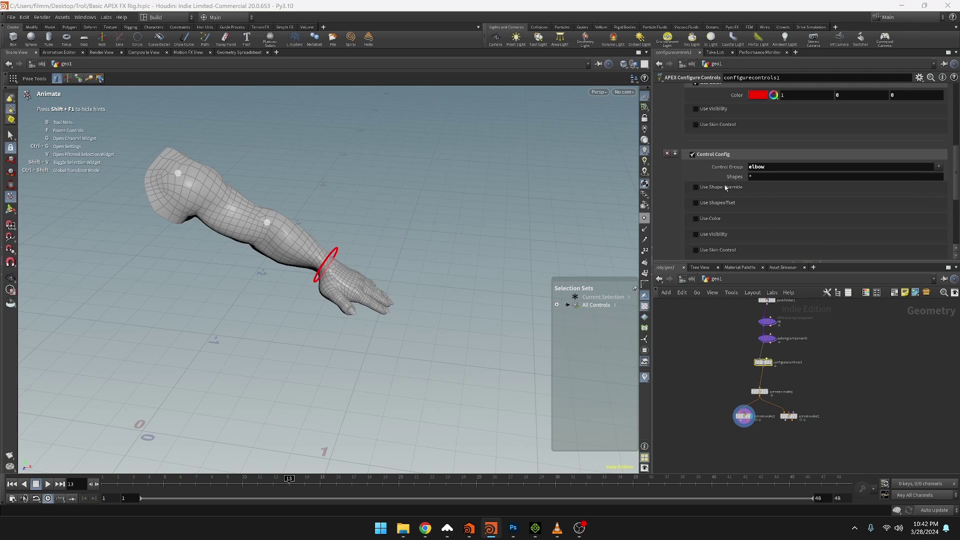
# Enable the shape override for the elbow control and set it to torus
pyautogui.click(705, 189)
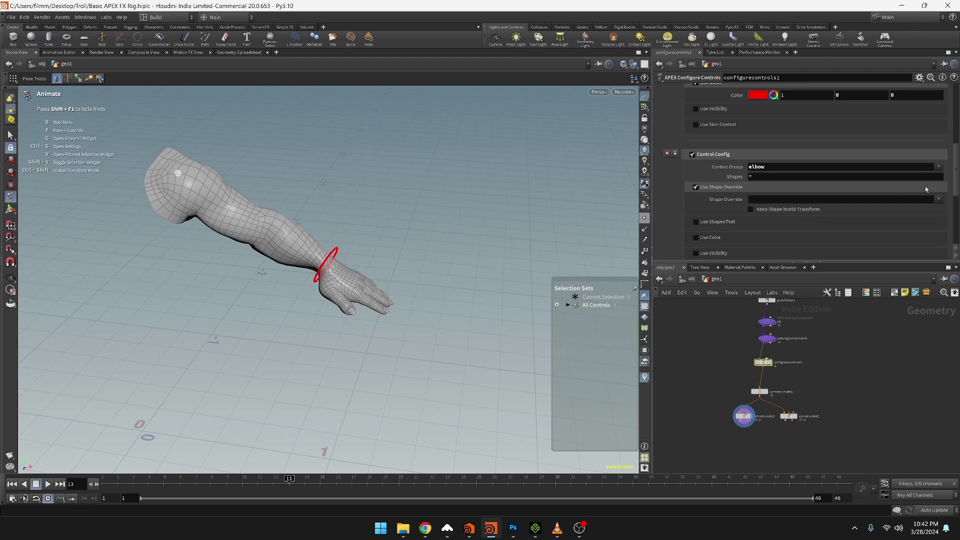
pyautogui.click(938, 199)
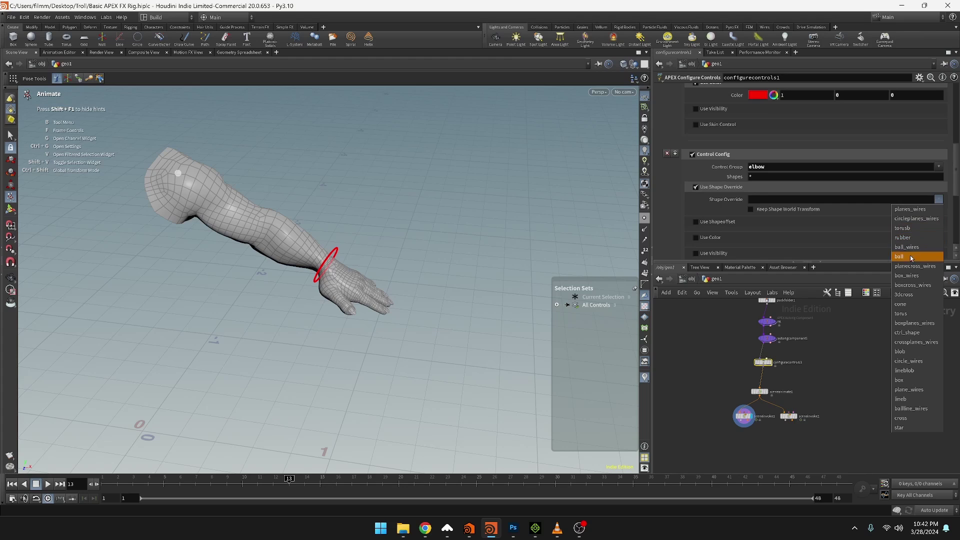
pyautogui.click(901, 314)
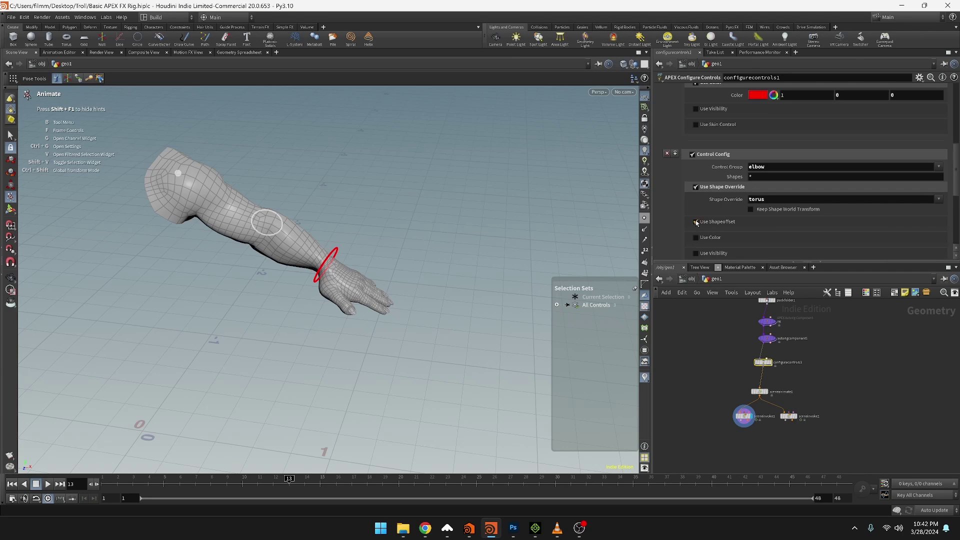
# Enable the shape offset for the elbow control, with an X rotation of 90 and a uniform scale of 1.5
pyautogui.click(696, 222)
pyautogui.scroll(-3, 789, 207)
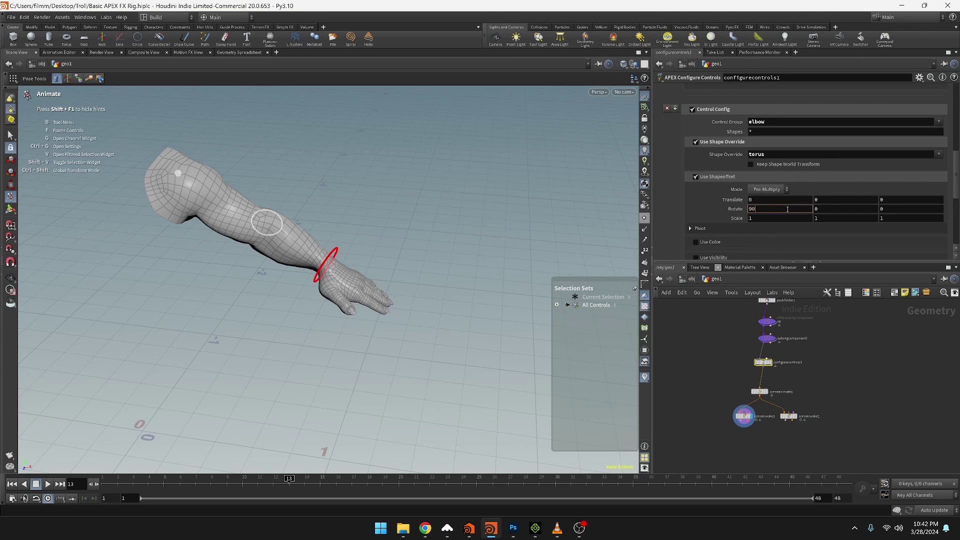
pyautogui.press('Return')
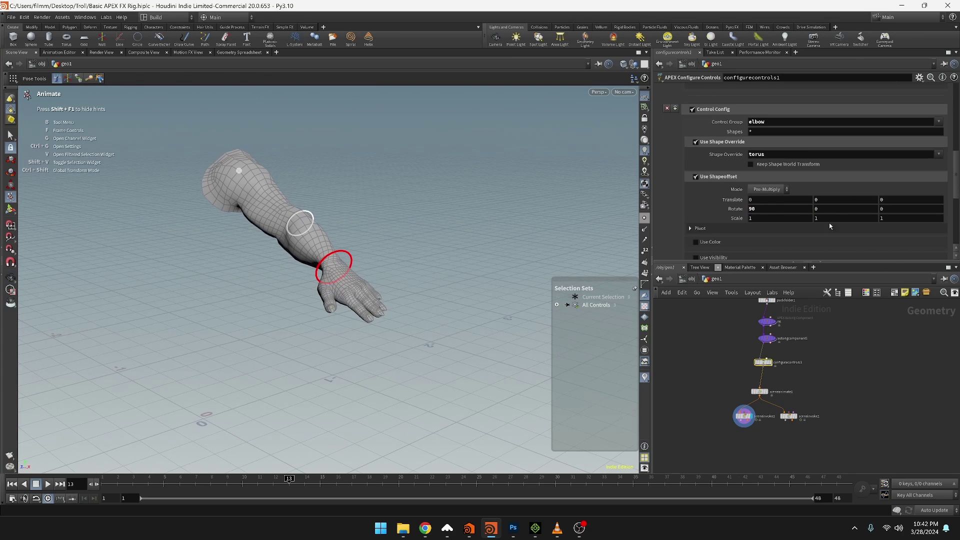
pyautogui.middleClick(744, 218)
pyautogui.moveTo(743, 218); pyautogui.dragTo(764, 219, button='middle')
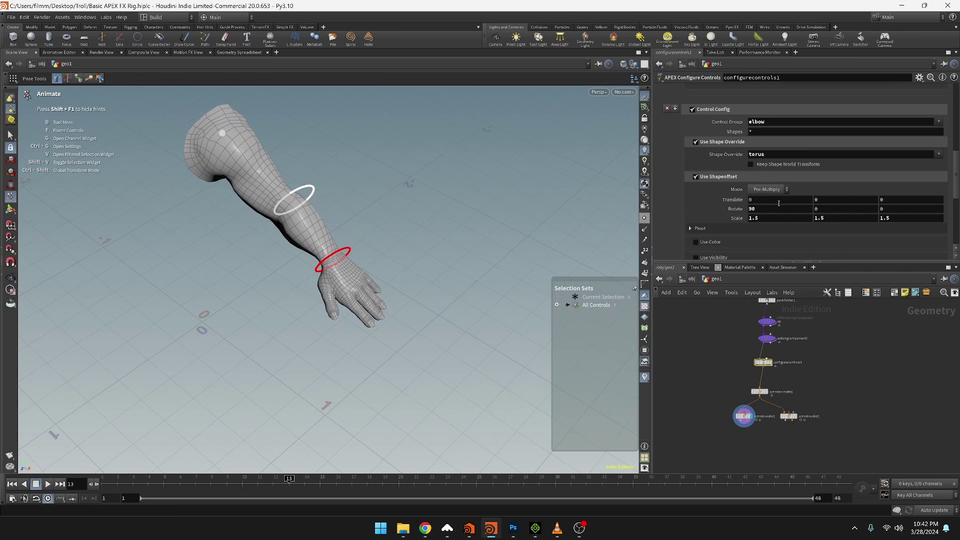
# Shift the elbow torus along the arm with an X translate offset of -0.051
pyautogui.middleClick(893, 199)
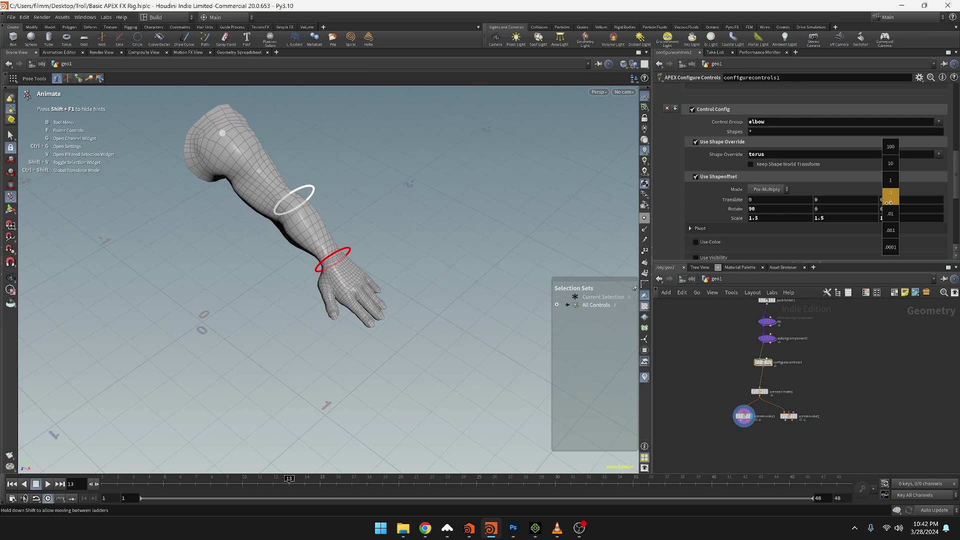
pyautogui.moveTo(889, 204)
pyautogui.mouseDown(button='middle')
pyautogui.moveTo(873, 219)
pyautogui.moveTo(888, 216)
pyautogui.mouseUp(button='middle')
pyautogui.moveTo(792, 200); pyautogui.dragTo(771, 220, button='middle')
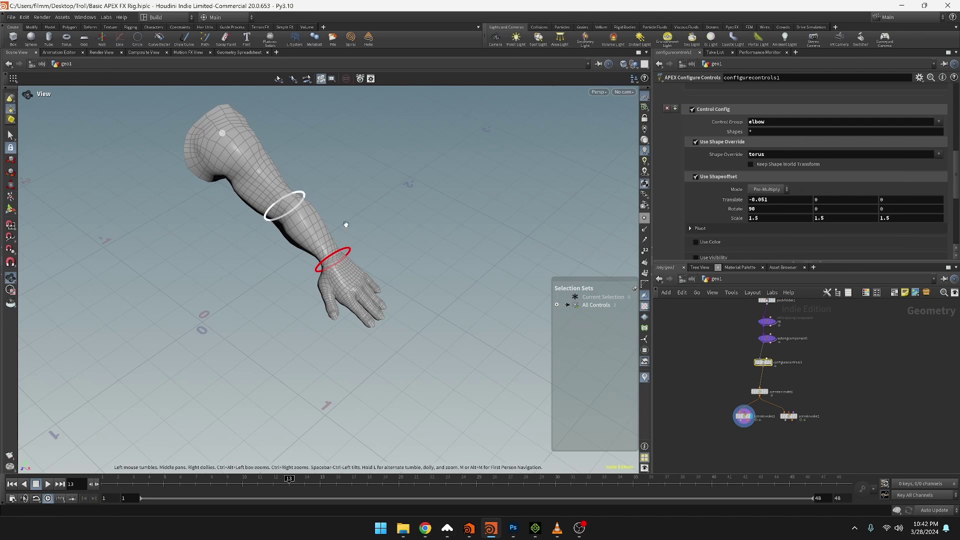
pyautogui.keyDown('alt'); pyautogui.moveTo(345, 225); pyautogui.dragTo(442, 151); pyautogui.keyUp('alt')
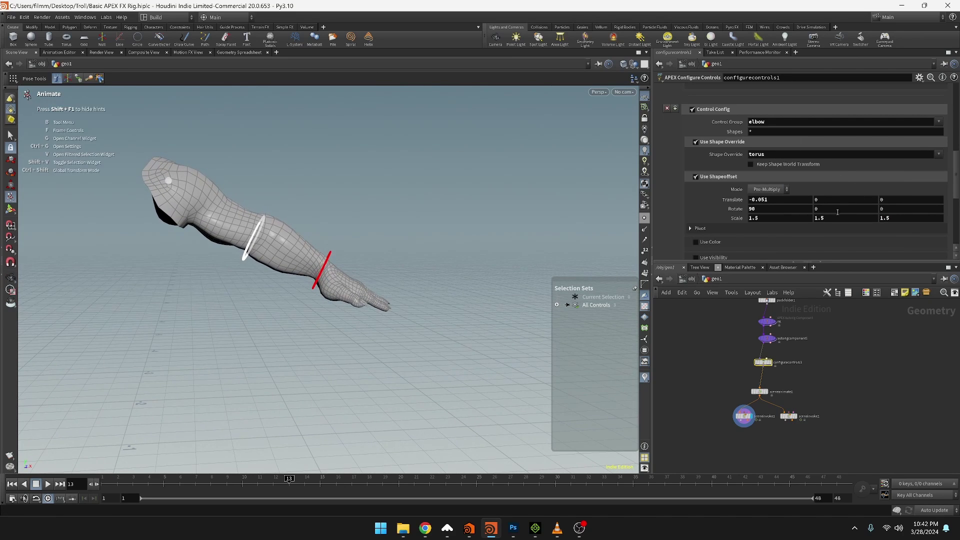
# Give the elbow shape offset a Y translate of 0.02 and a uniform scale of 1.88, and color the control red
pyautogui.moveTo(830, 199); pyautogui.dragTo(844, 217, button='middle')
pyautogui.moveTo(736, 218); pyautogui.dragTo(770, 239, button='middle')
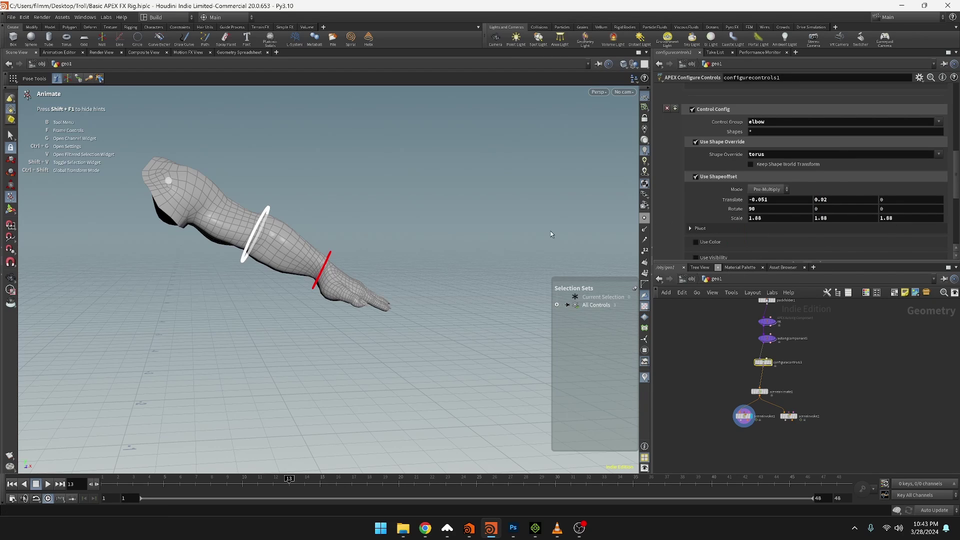
pyautogui.click(695, 242)
pyautogui.click(755, 254)
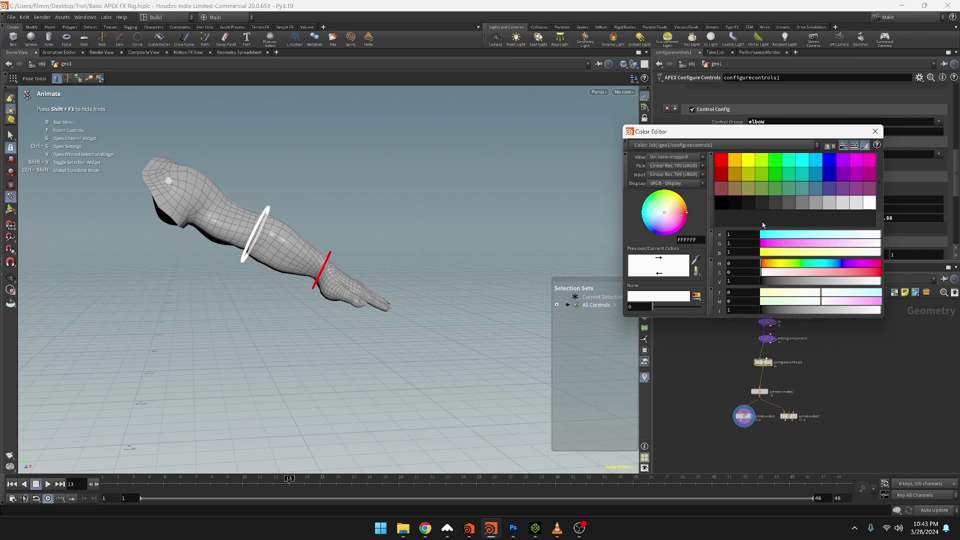
pyautogui.click(725, 167)
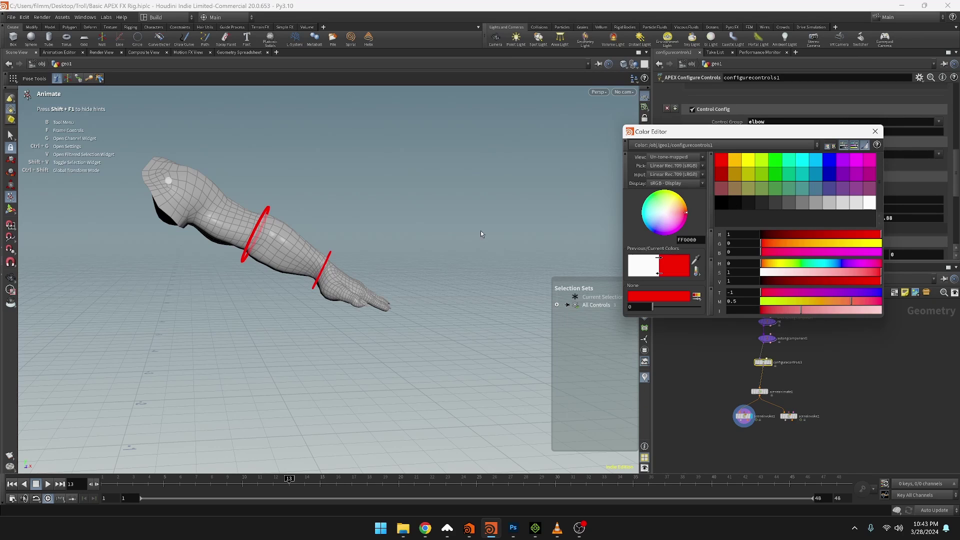
pyautogui.click(875, 132)
# Tilt the elbow torus to fit the arm with a Y rotation offset of 17
pyautogui.moveTo(838, 209)
pyautogui.mouseDown(button='middle')
pyautogui.moveTo(838, 236)
pyautogui.moveTo(839, 228)
pyautogui.mouseUp(button='middle')
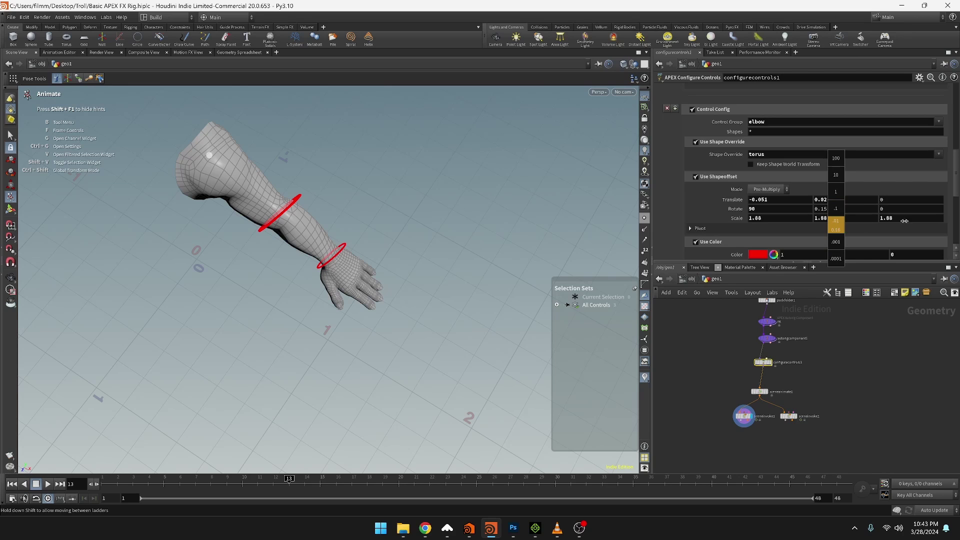
pyautogui.moveTo(904, 221); pyautogui.dragTo(909, 189, button='middle')
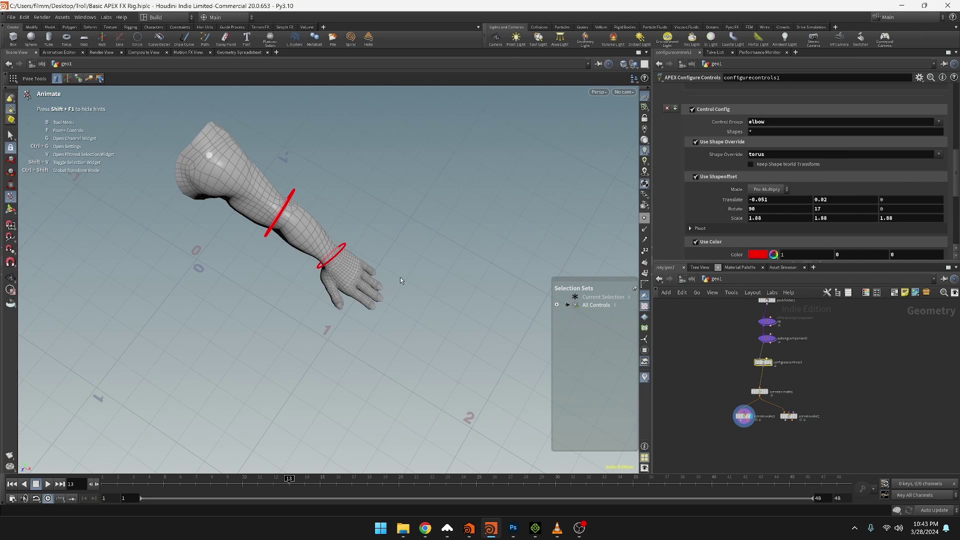
pyautogui.keyDown('alt'); pyautogui.moveTo(362, 227); pyautogui.dragTo(440, 143); pyautogui.keyUp('alt')
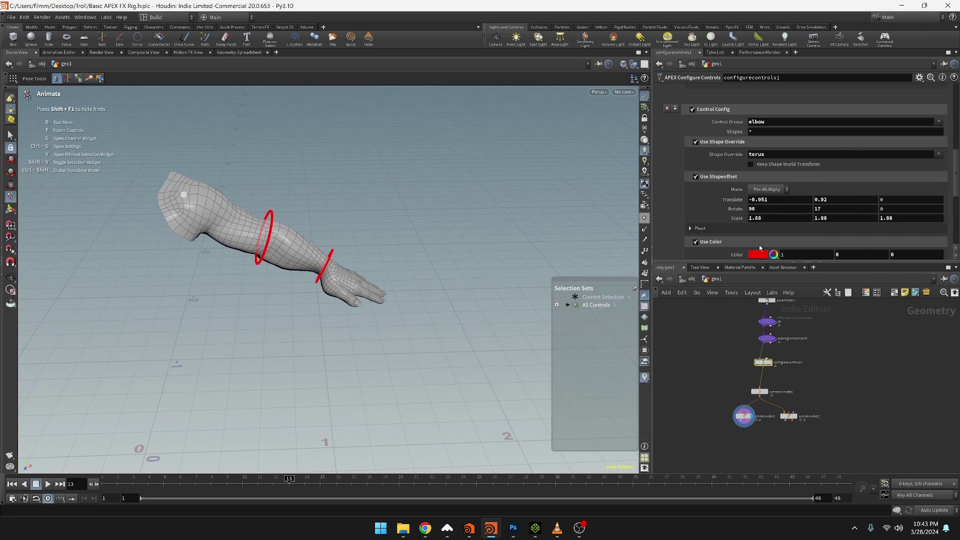
# Set up a third control config for the shoulder control group, with a torus shape override
pyautogui.scroll(-5, 757, 235)
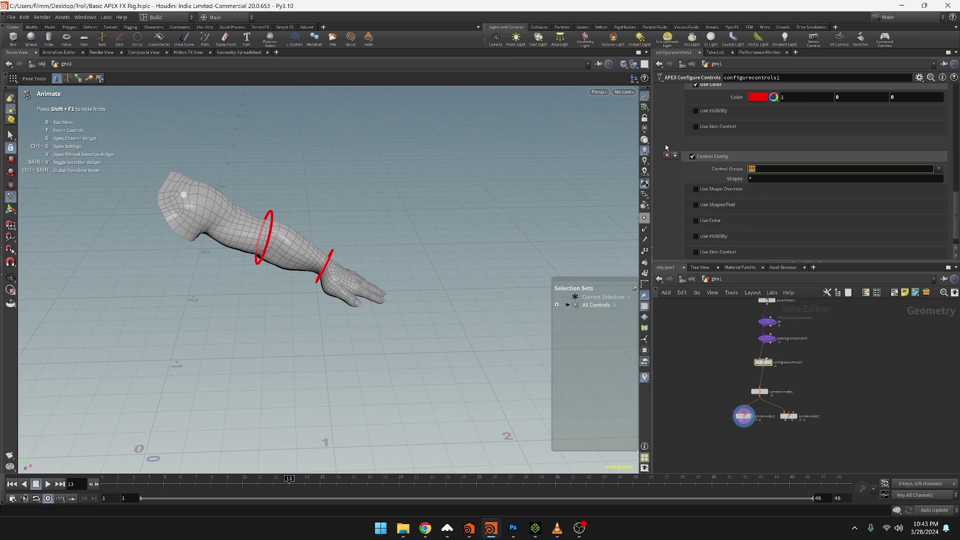
pyautogui.click(939, 169)
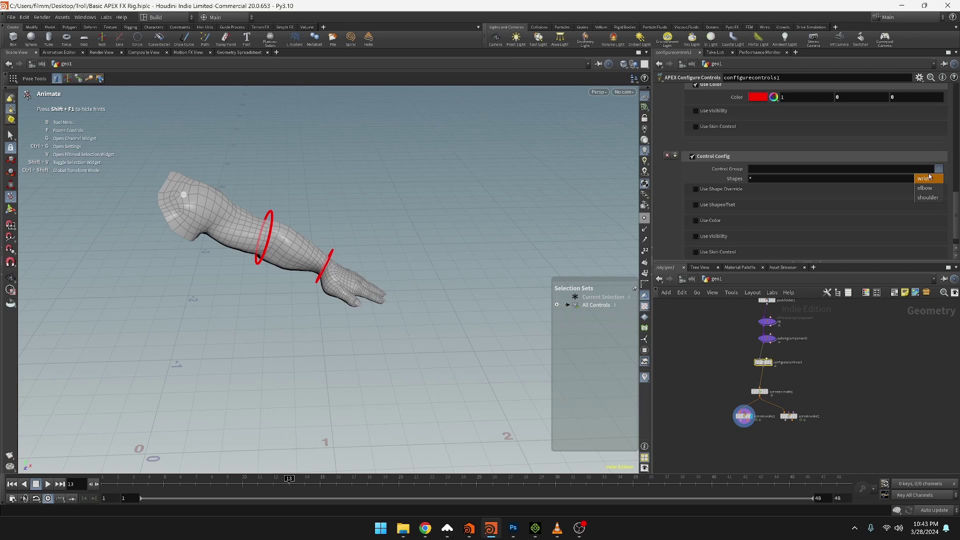
pyautogui.click(927, 197)
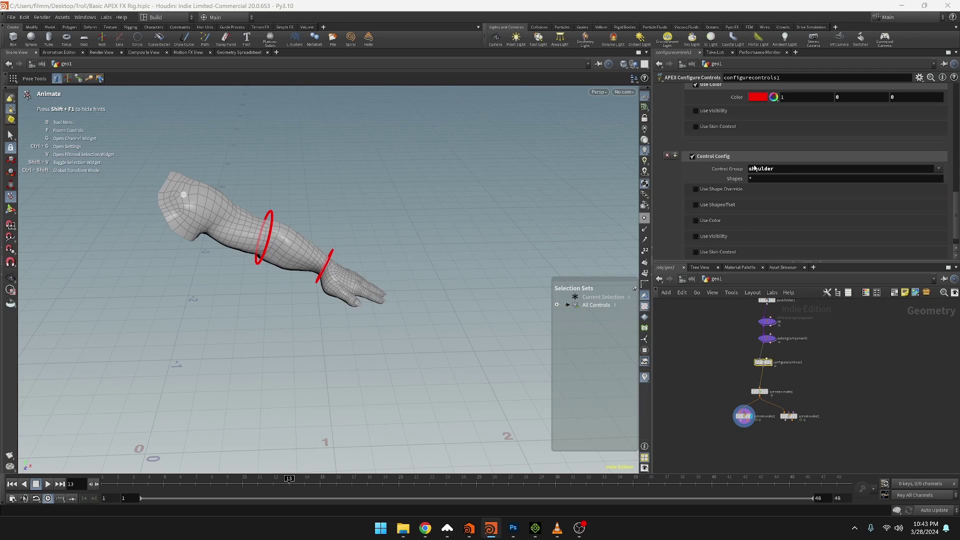
pyautogui.click(695, 189)
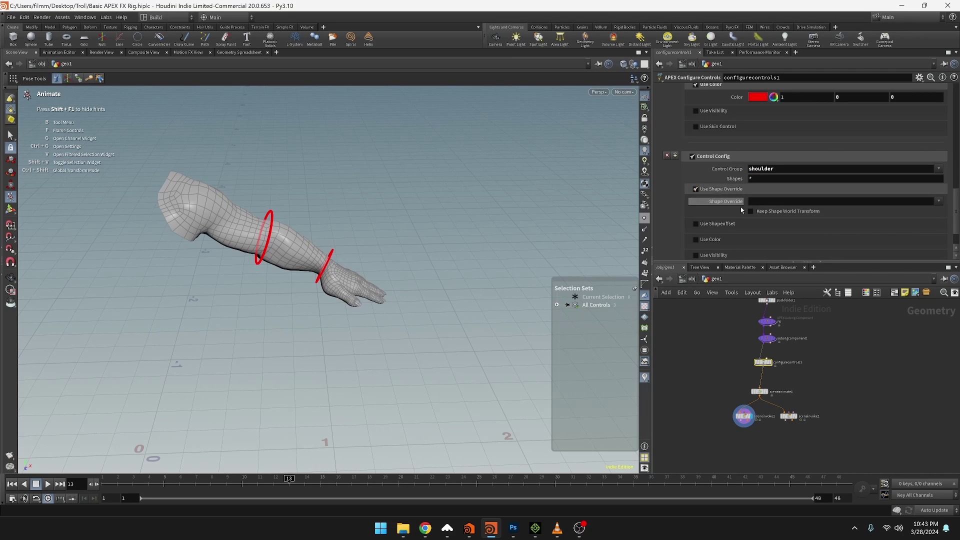
pyautogui.click(939, 201)
pyautogui.click(910, 318)
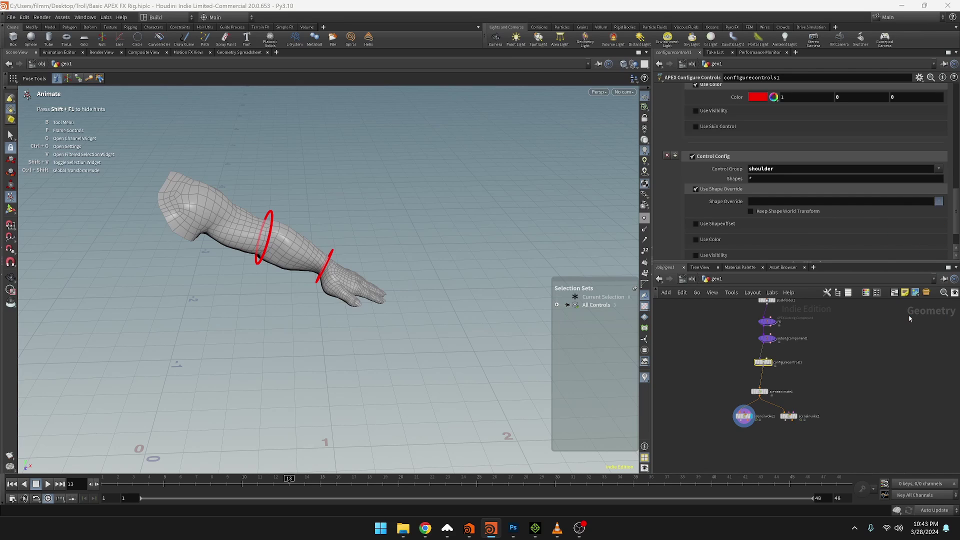
# Enable the shape offset for the shoulder control, with an X rotation of 90 and a uniform scale of 2.4
pyautogui.click(695, 224)
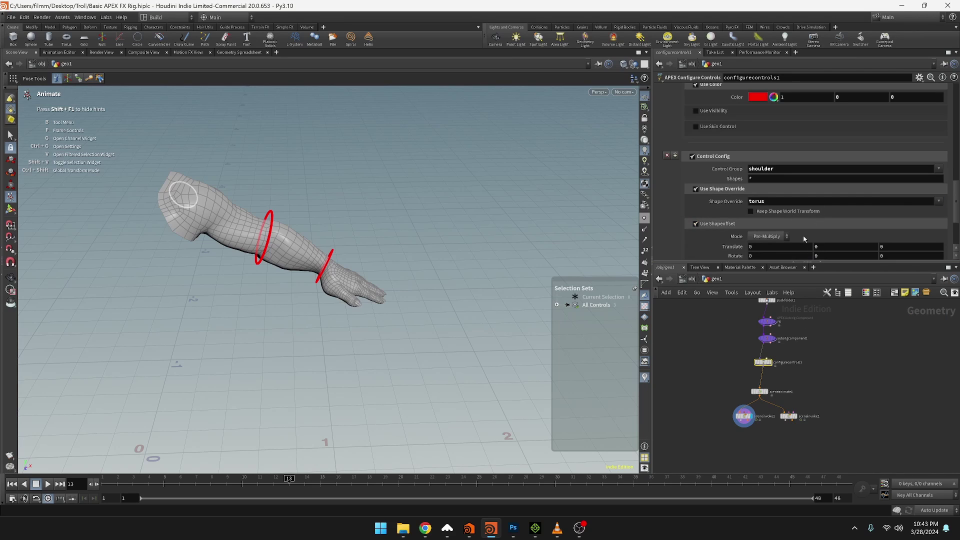
pyautogui.scroll(-1, 725, 220)
pyautogui.click(767, 211)
pyautogui.write('90')
pyautogui.press('Return')
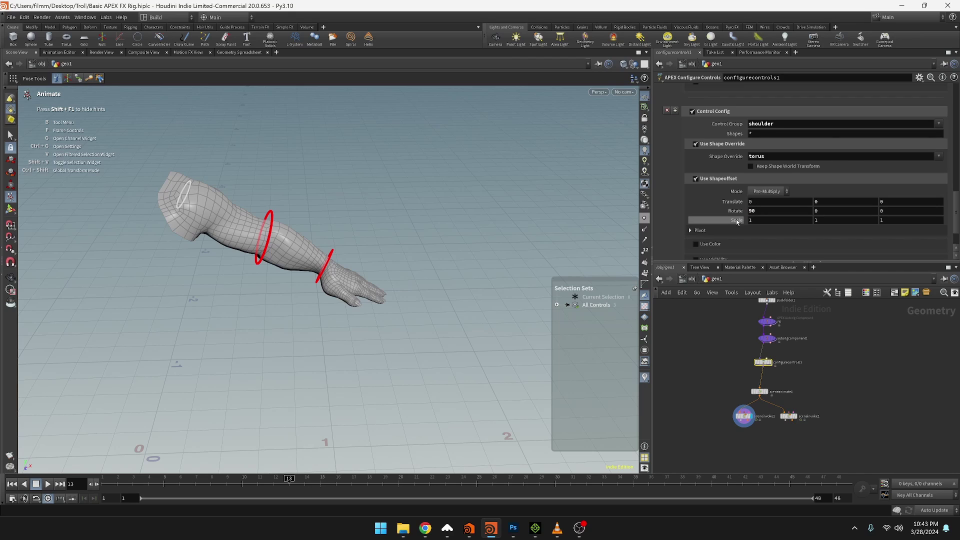
pyautogui.scroll(-1, 745, 224)
pyautogui.click(756, 221)
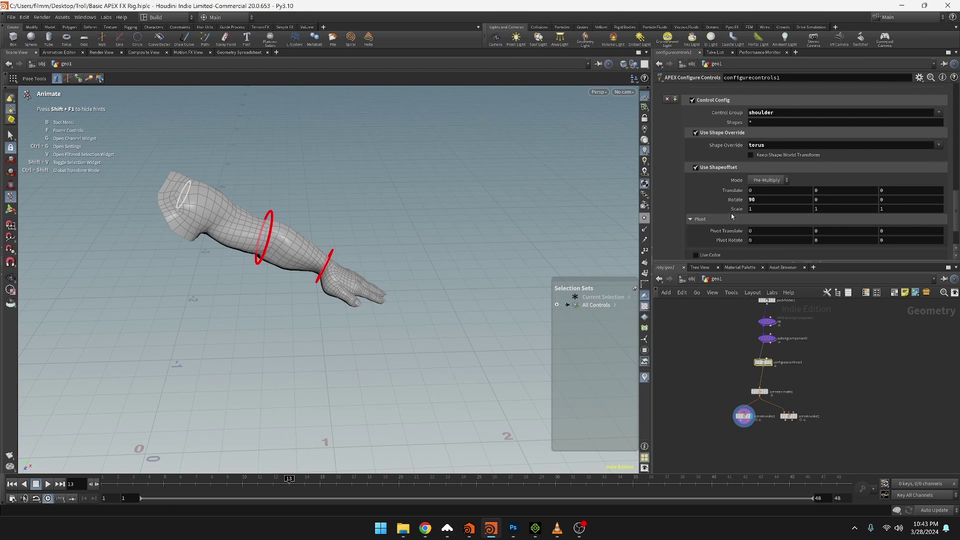
pyautogui.moveTo(736, 210); pyautogui.dragTo(741, 211, button='middle')
pyautogui.keyDown('alt'); pyautogui.moveTo(545, 225); pyautogui.dragTo(553, 180); pyautogui.keyUp('alt')
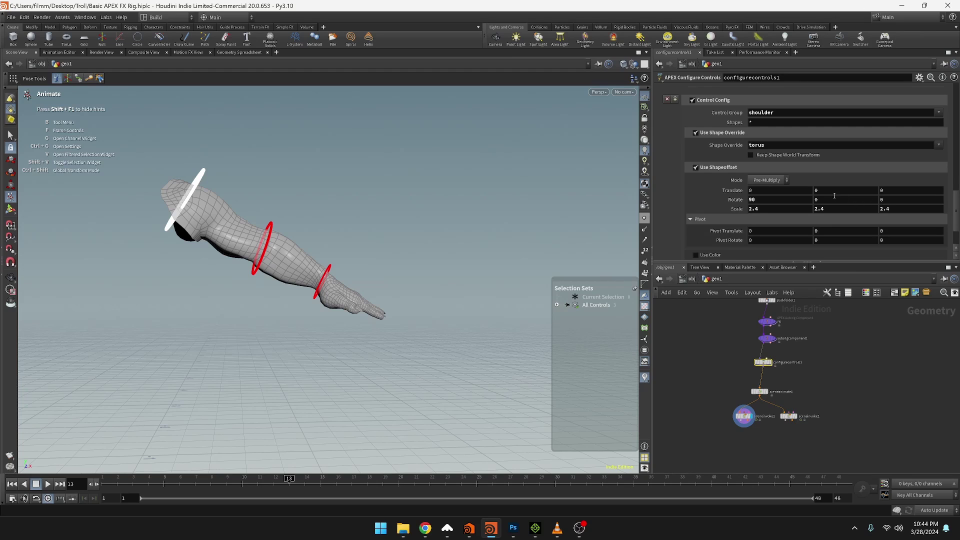
# Set the Z rotation of the shoulder shape offset to 53
pyautogui.moveTo(835, 201); pyautogui.dragTo(794, 195, button='middle')
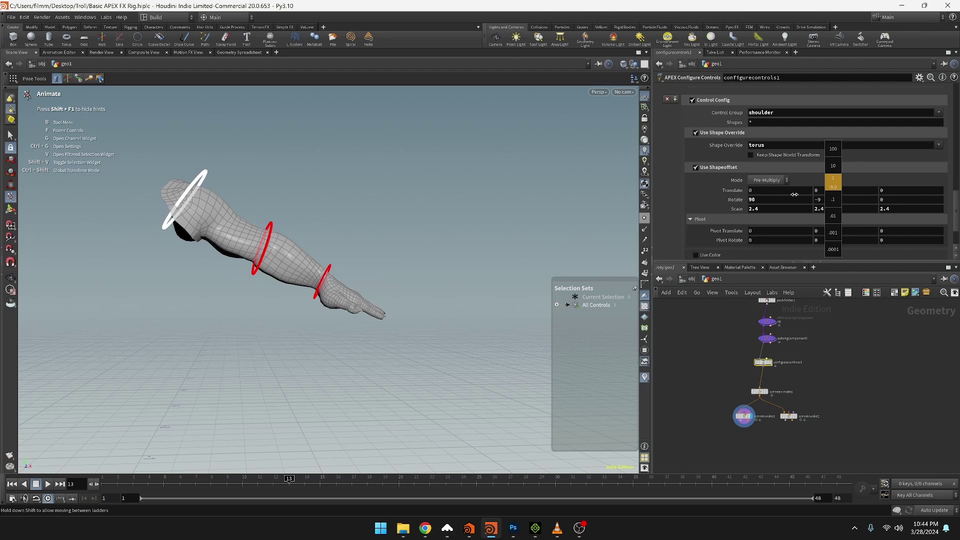
pyautogui.hotkey('ctrl', 'z')
pyautogui.moveTo(902, 203); pyautogui.dragTo(902, 182, button='middle')
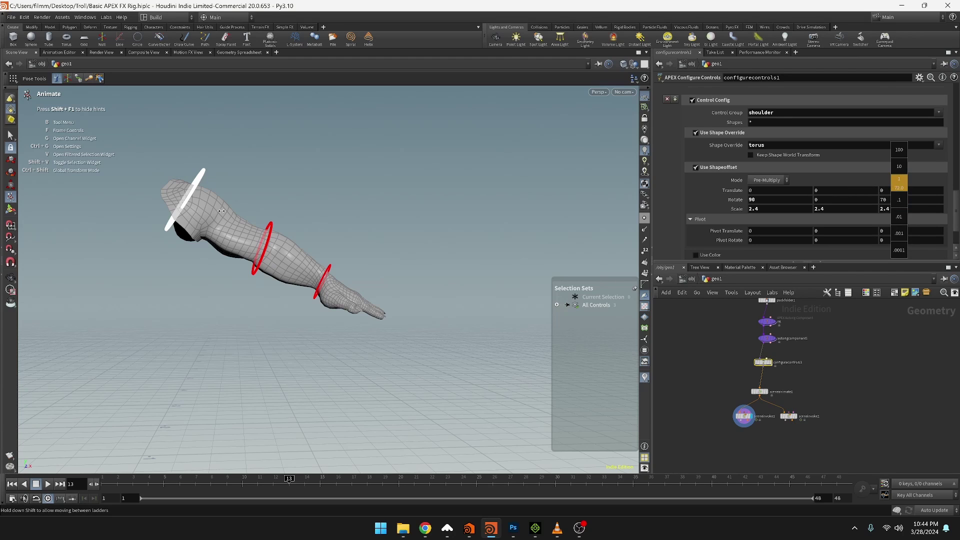
pyautogui.moveTo(221, 211); pyautogui.dragTo(150, 210, button='middle')
pyautogui.moveTo(781, 201); pyautogui.dragTo(807, 187, button='middle')
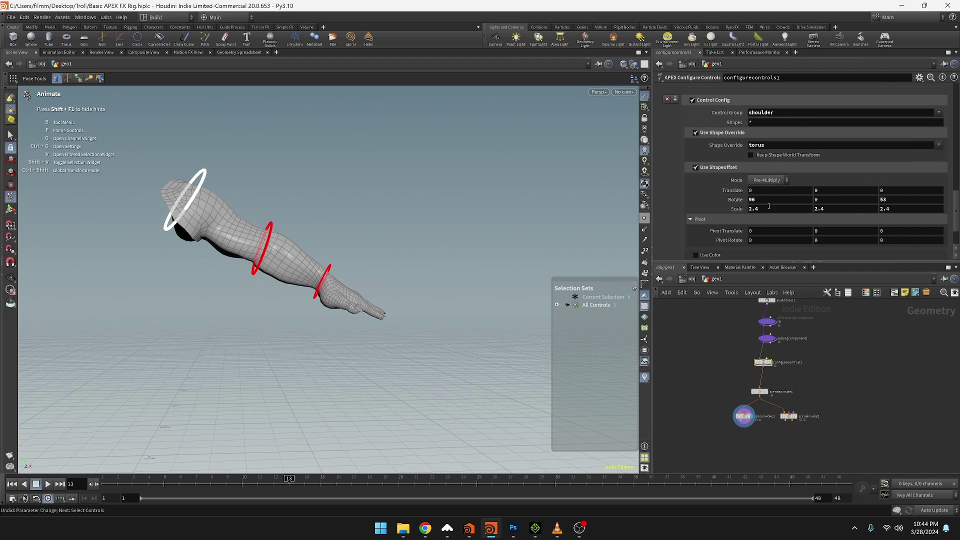
pyautogui.write('0')
pyautogui.press('Return')
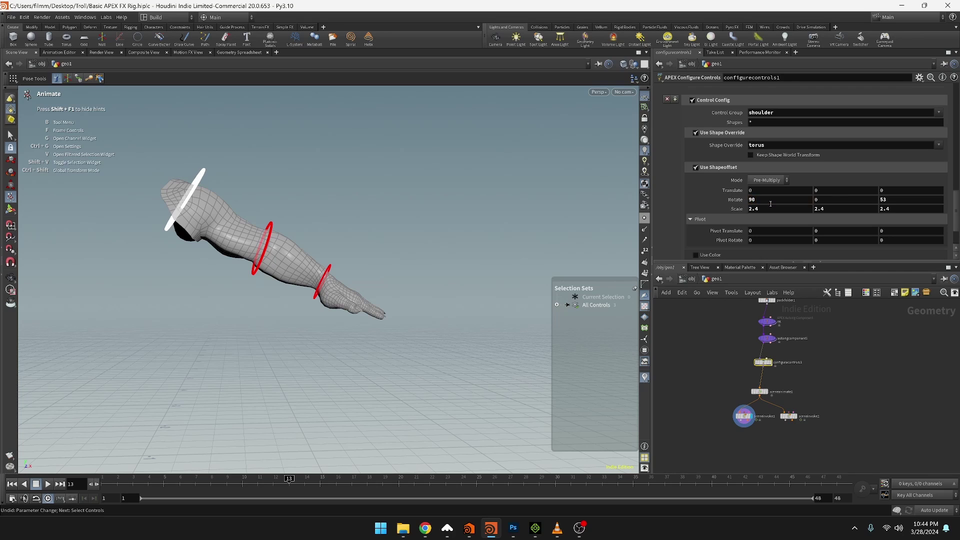
# Set the Y rotation of the shoulder shape offset to 15
pyautogui.moveTo(841, 200); pyautogui.dragTo(893, 182, button='middle')
pyautogui.moveTo(258, 226); pyautogui.dragTo(207, 263)
pyautogui.click(276, 173)
pyautogui.keyDown('alt'); pyautogui.moveTo(277, 173); pyautogui.dragTo(244, 189); pyautogui.keyUp('alt')
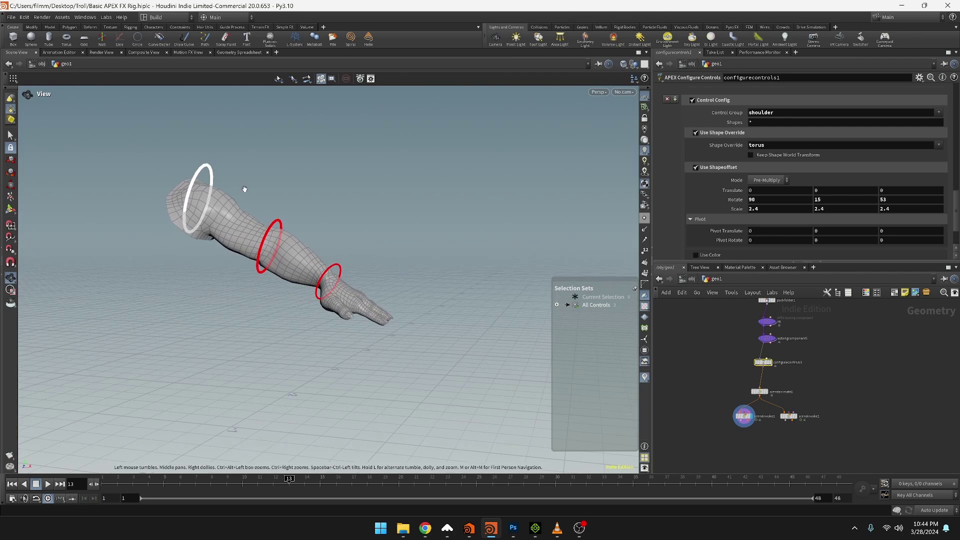
# Fit the shoulder torus around the upper arm with a Y translate of -0.07 and a uniform scale of 3.3
pyautogui.moveTo(828, 190); pyautogui.dragTo(781, 195, button='middle')
pyautogui.scroll(-1, 742, 210)
pyautogui.click(742, 210)
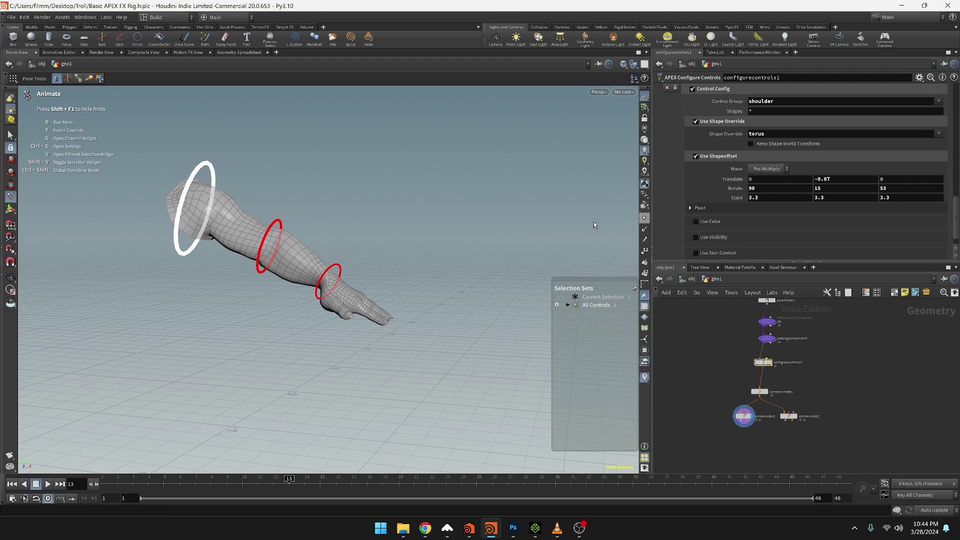
# Enable the color override for the shoulder control and set it to red
pyautogui.click(696, 221)
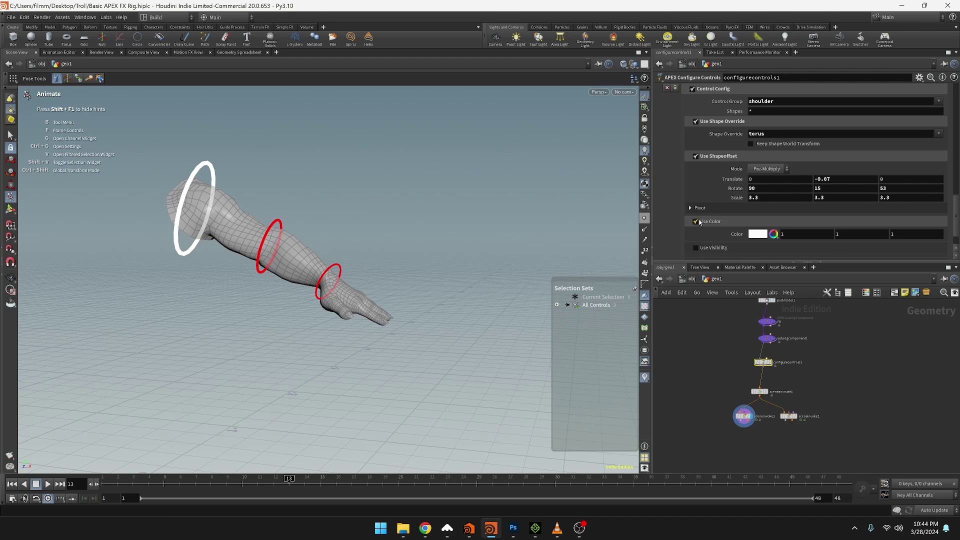
pyautogui.click(757, 234)
pyautogui.click(723, 161)
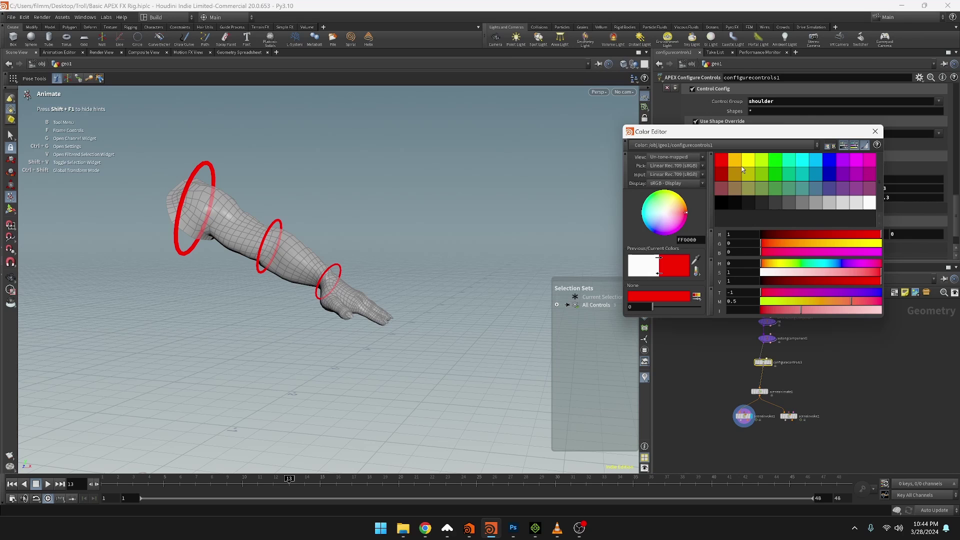
pyautogui.click(876, 131)
pyautogui.keyDown('alt'); pyautogui.moveTo(344, 315); pyautogui.dragTo(376, 297); pyautogui.keyUp('alt')
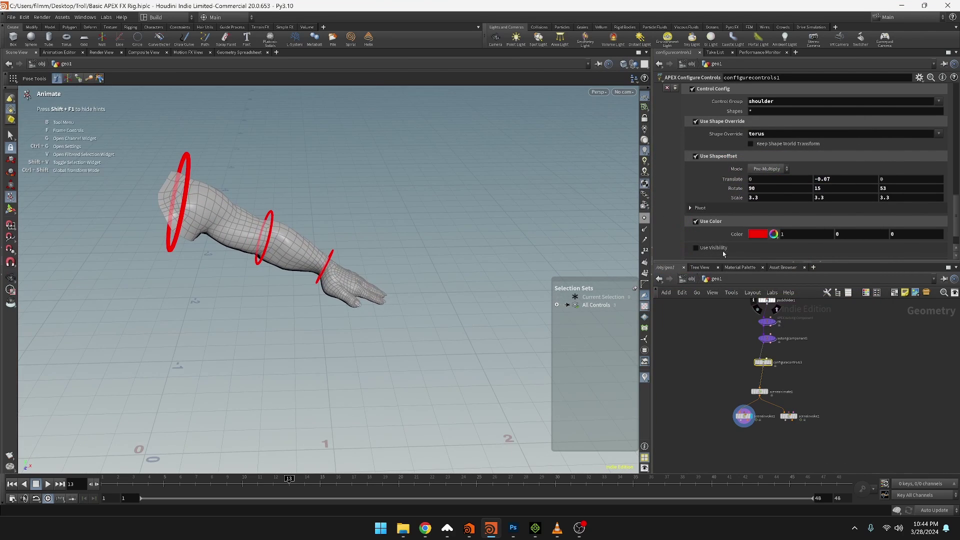
# Display and select the Scene Animate node, and reset all of its animation and customizations
pyautogui.scroll(-2, 719, 238)
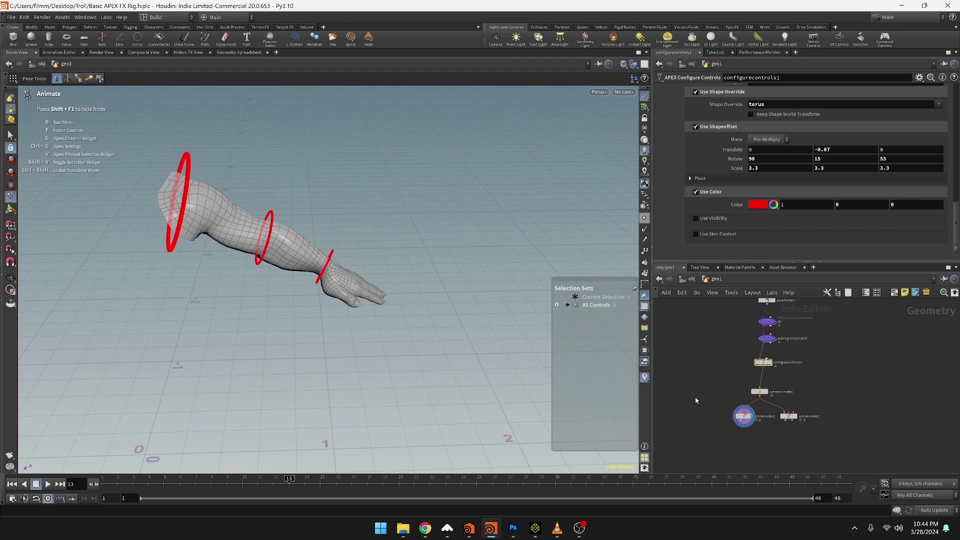
pyautogui.click(768, 393)
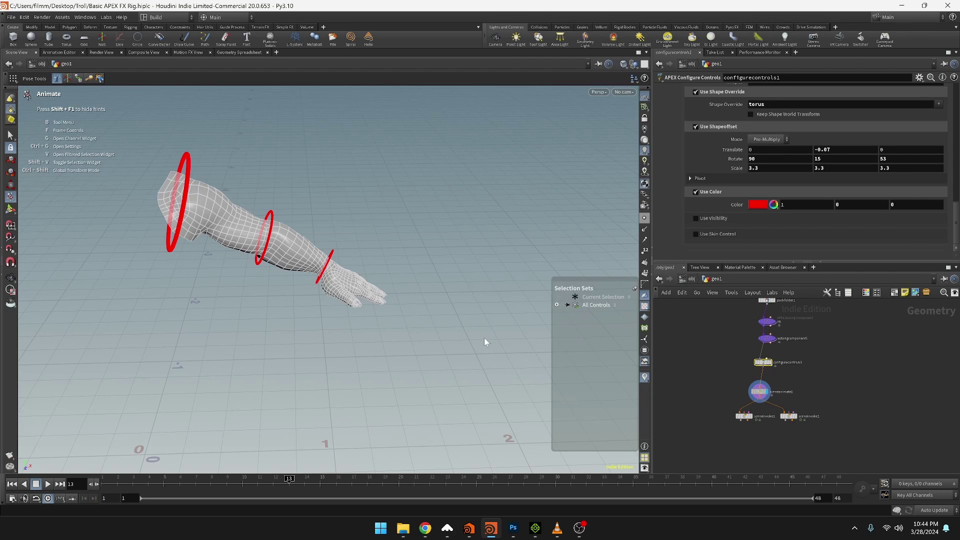
pyautogui.click(759, 392)
pyautogui.click(745, 112)
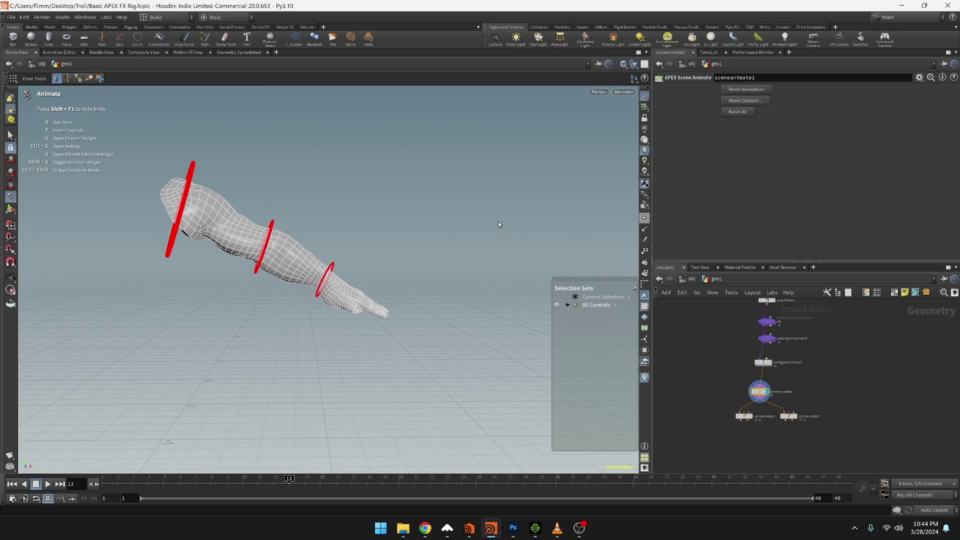
# Select the red shoulder control ring on the arm in the viewport
pyautogui.keyDown('alt'); pyautogui.moveTo(296, 201); pyautogui.dragTo(255, 240); pyautogui.keyUp('alt')
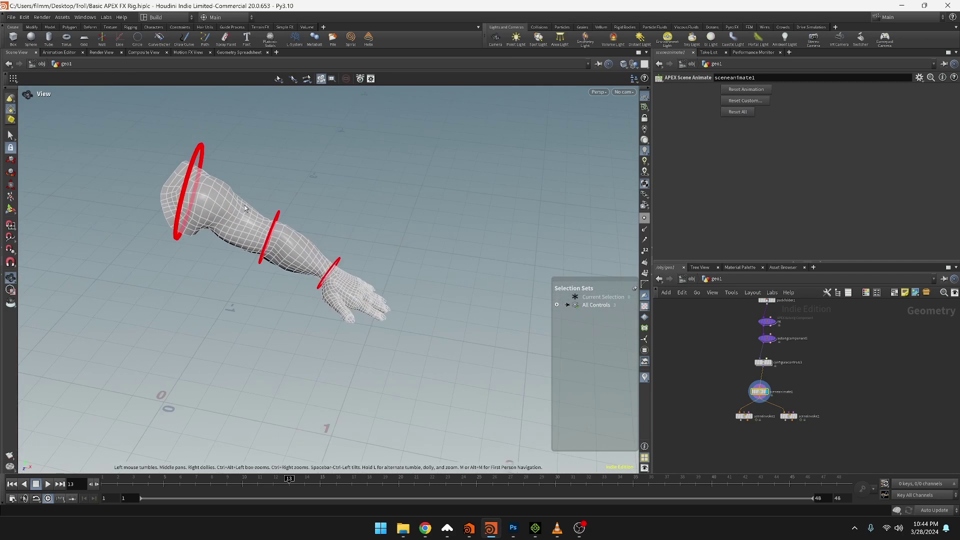
pyautogui.keyDown('alt'); pyautogui.moveTo(249, 145); pyautogui.dragTo(264, 129); pyautogui.keyUp('alt')
pyautogui.click(187, 183)
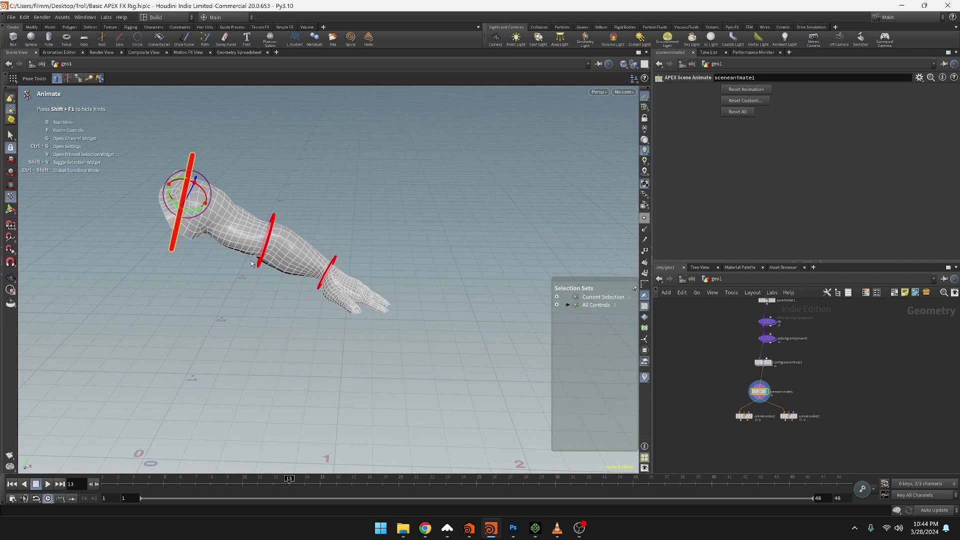
# Try rotating the shoulder control and undo the rotation
pyautogui.moveTo(194, 210)
pyautogui.mouseDown()
pyautogui.moveTo(190, 233)
pyautogui.moveTo(199, 198)
pyautogui.moveTo(172, 225)
pyautogui.moveTo(200, 217)
pyautogui.mouseUp()
pyautogui.hotkey('ctrl', 'z')
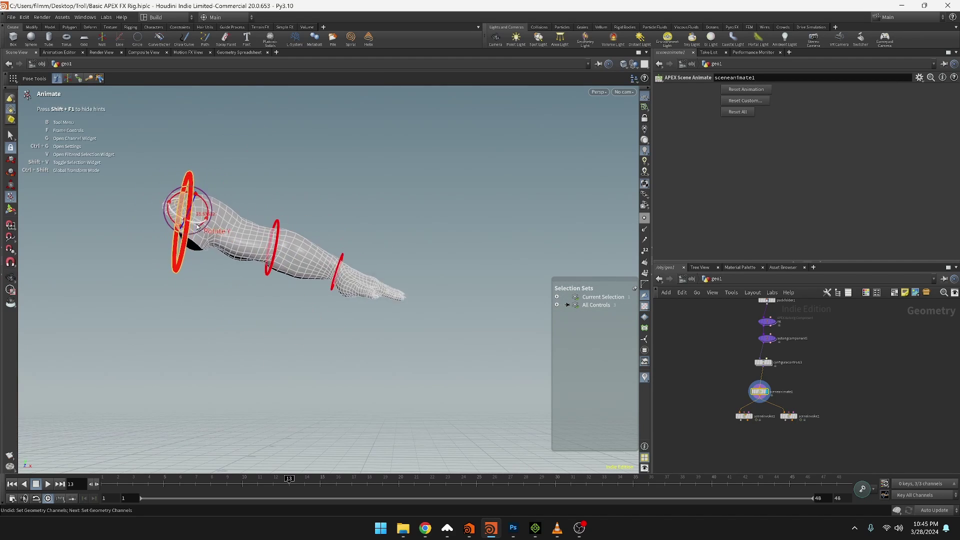
pyautogui.hotkey('ctrl', 'z')
# Add the elbow and wrist controls to the selection, and undo a trial rotation of all three
pyautogui.keyDown('shift'); pyautogui.click(281, 236); pyautogui.keyUp('shift')
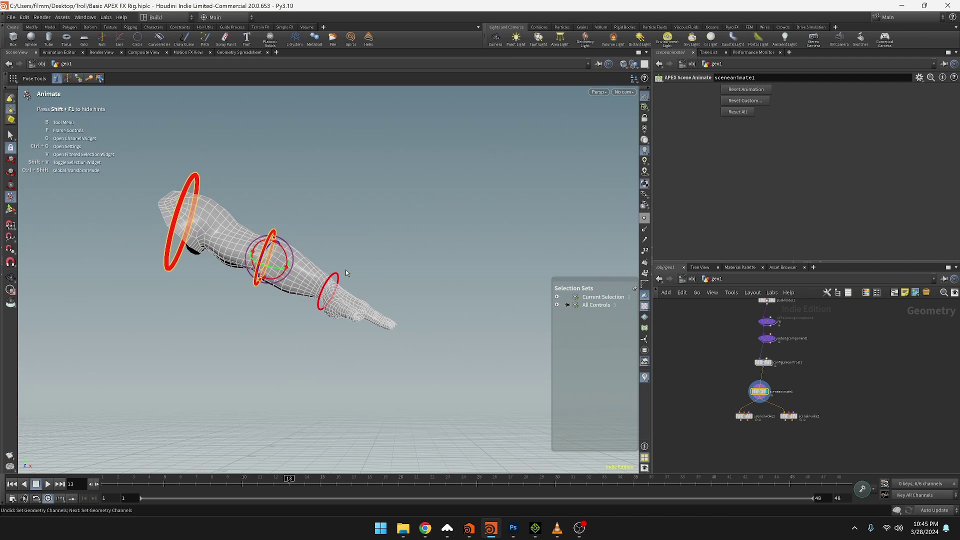
pyautogui.keyDown('shift'); pyautogui.click(339, 279); pyautogui.keyUp('shift')
pyautogui.keyDown('alt'); pyautogui.moveTo(348, 254); pyautogui.dragTo(358, 297); pyautogui.keyUp('alt')
pyautogui.hotkey('ctrl', 'z')
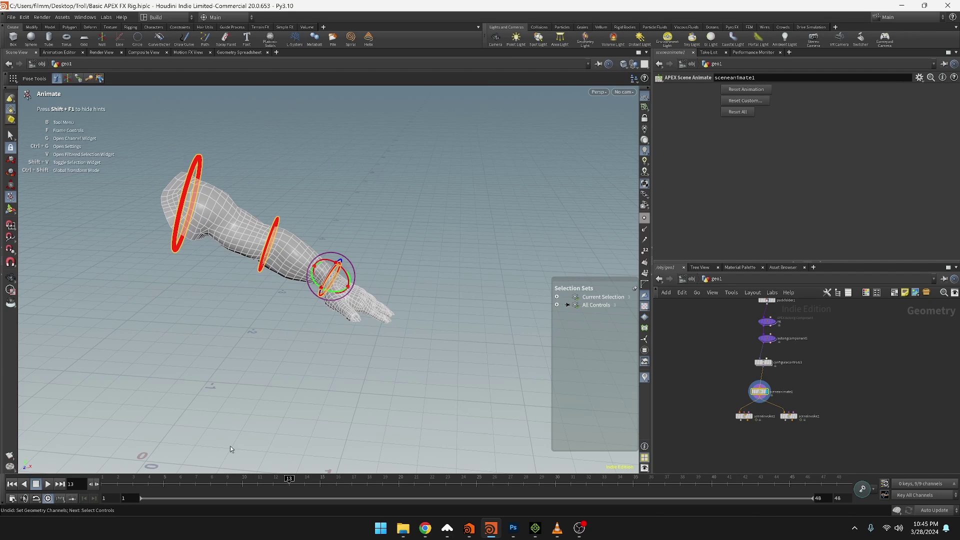
# Curl the arm at frame 1 by rotating all three selected controls, and keyframe that pose at frames 1 and 48
pyautogui.moveTo(118, 479); pyautogui.dragTo(97, 482)
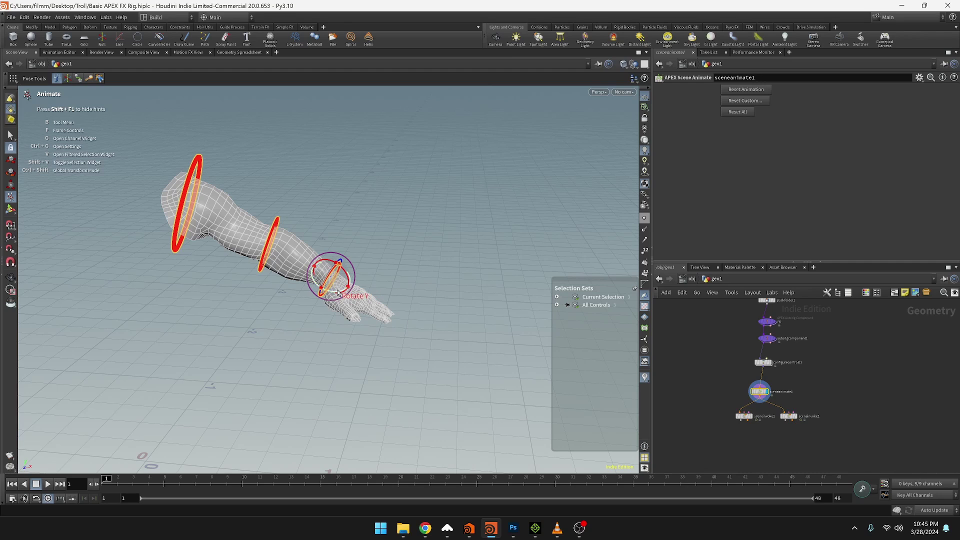
pyautogui.moveTo(332, 292); pyautogui.dragTo(306, 299)
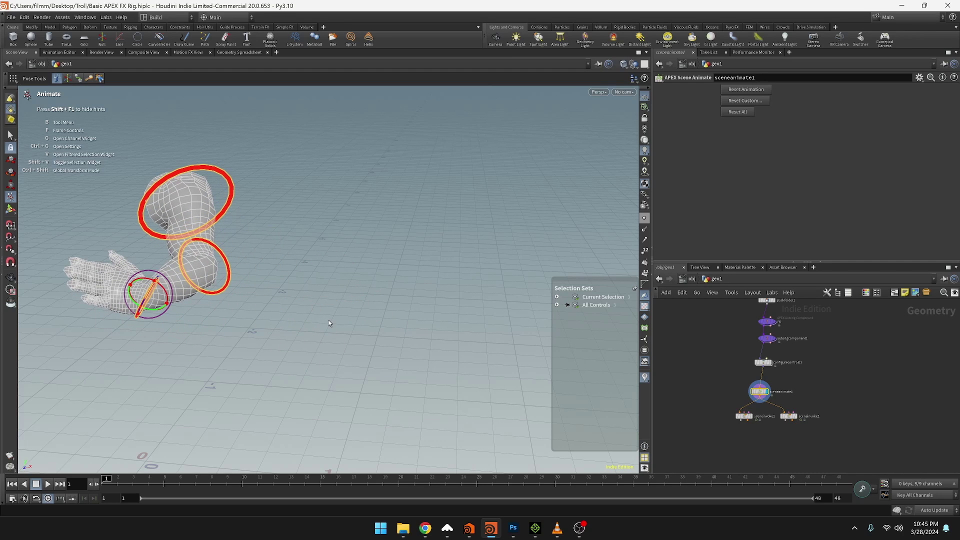
pyautogui.press('k')
pyautogui.click(834, 481)
pyautogui.press('k')
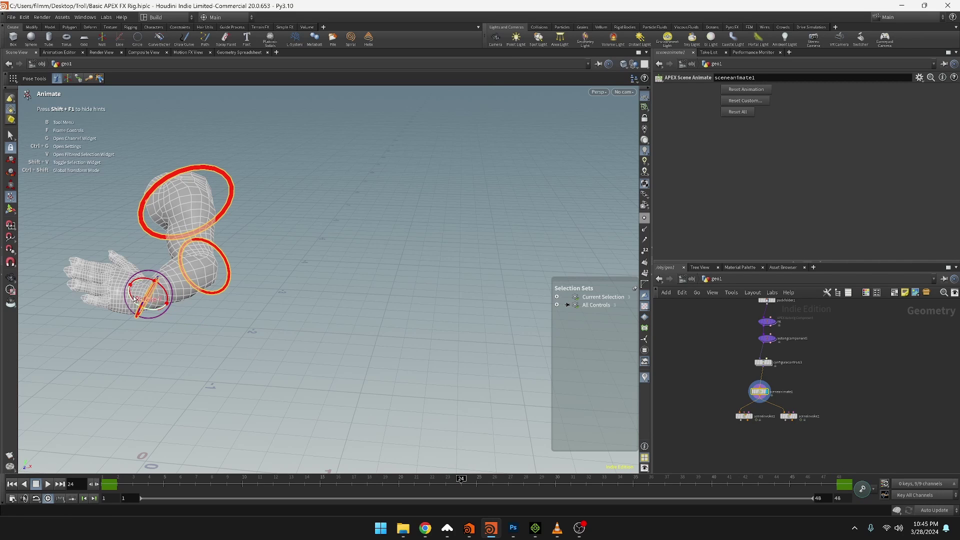
# Extend the arm at frame 24 by rotating all three selected controls, keyframe that pose, and play back the animation
pyautogui.moveTo(133, 300); pyautogui.dragTo(429, 281)
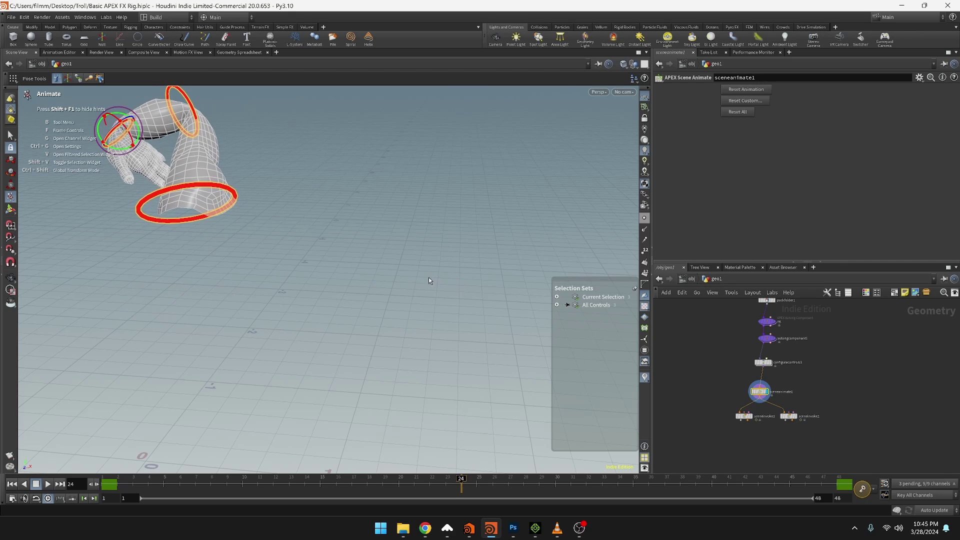
pyautogui.hotkey('ctrl', 'z')
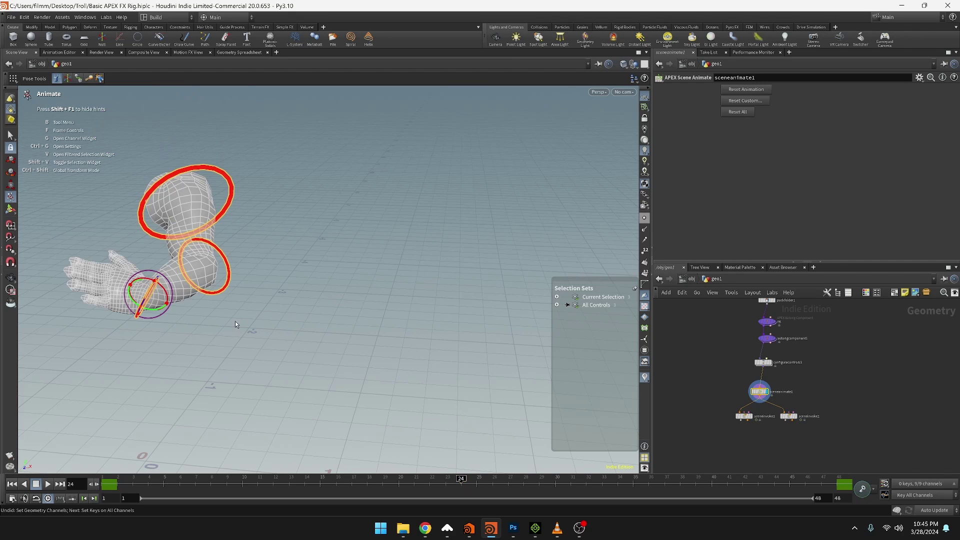
pyautogui.moveTo(135, 301); pyautogui.dragTo(167, 313)
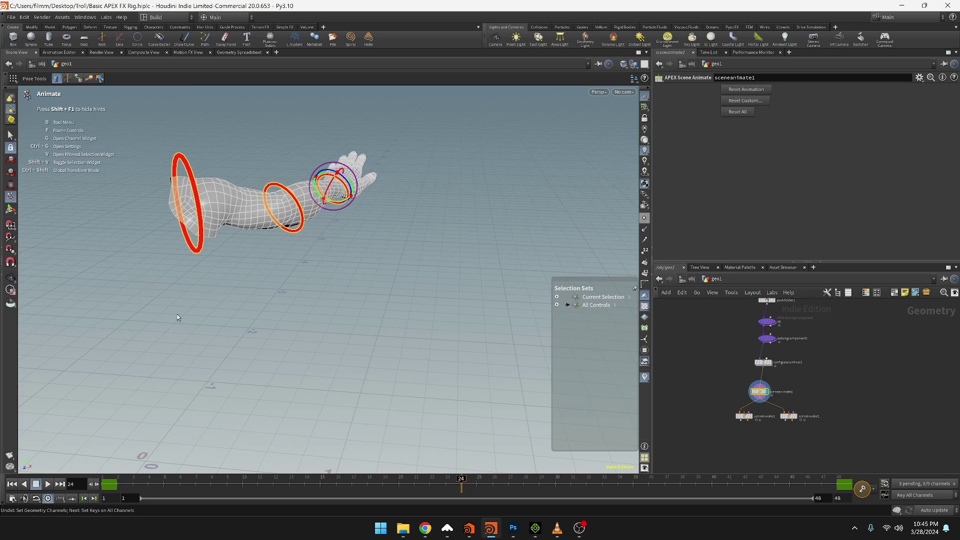
pyautogui.click(48, 484)
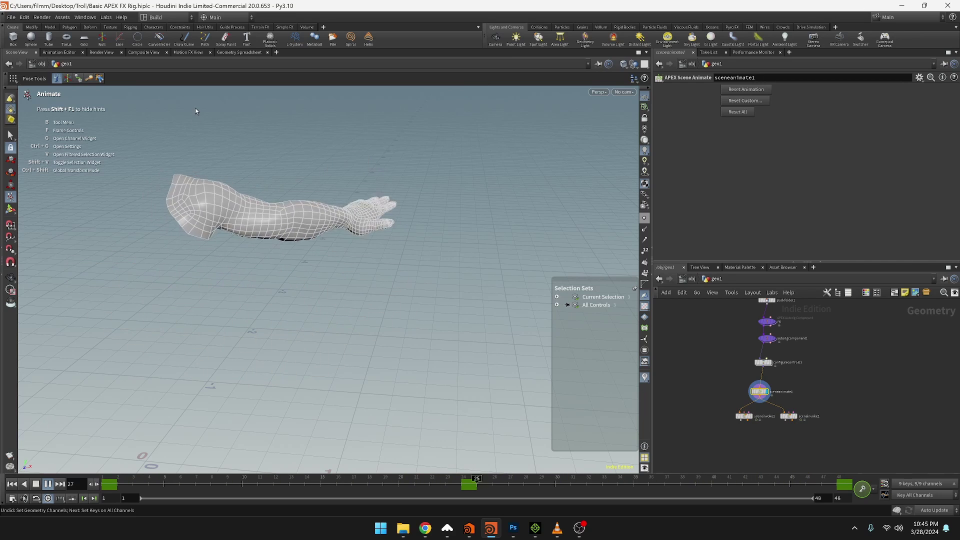
pyautogui.click(36, 484)
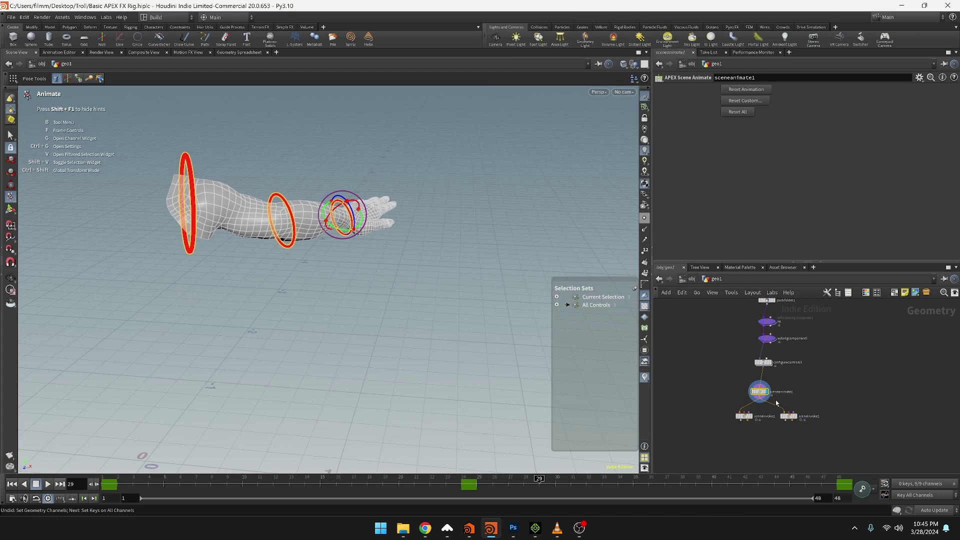
# Move the sceneinvoke1 node slightly farther from sceneinvoke2 in the network below sceneanimate1
pyautogui.scroll(5, 776, 403)
pyautogui.moveTo(725, 407); pyautogui.dragTo(808, 399, button='middle')
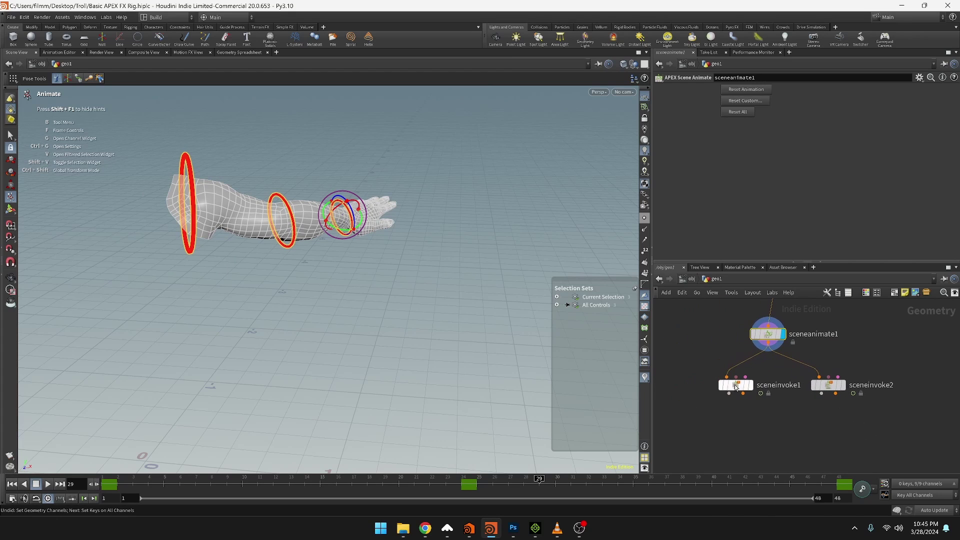
pyautogui.moveTo(729, 387)
pyautogui.mouseDown()
pyautogui.moveTo(726, 396)
pyautogui.moveTo(734, 387)
pyautogui.moveTo(721, 389)
pyautogui.mouseUp()
pyautogui.scroll(-5, 835, 325)
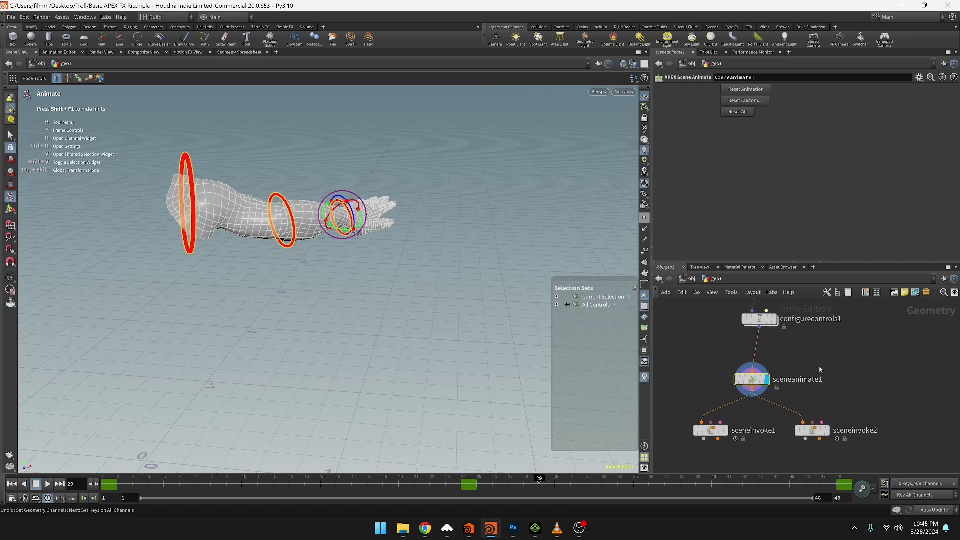